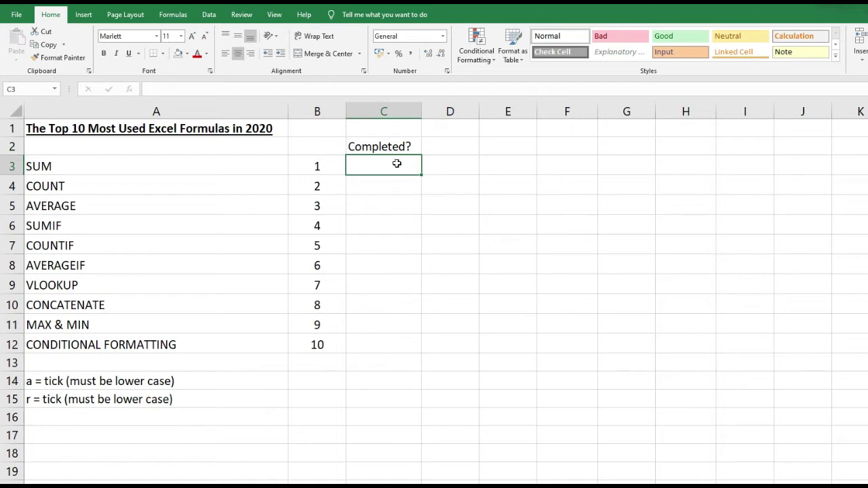
Check which font is applied to the cells C3:C12 under Completed?
{"action": "left_click_drag", "start_coordinate": [397, 163], "coordinate": [371, 345]}
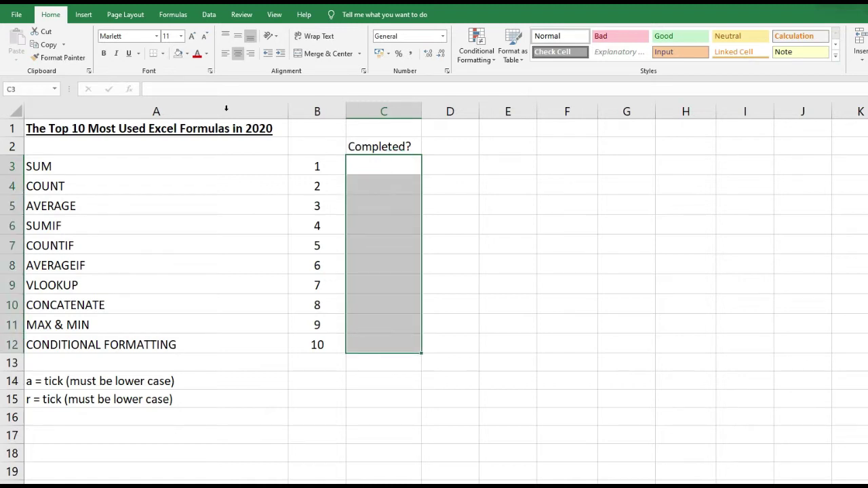
{"action": "left_click", "coordinate": [156, 36]}
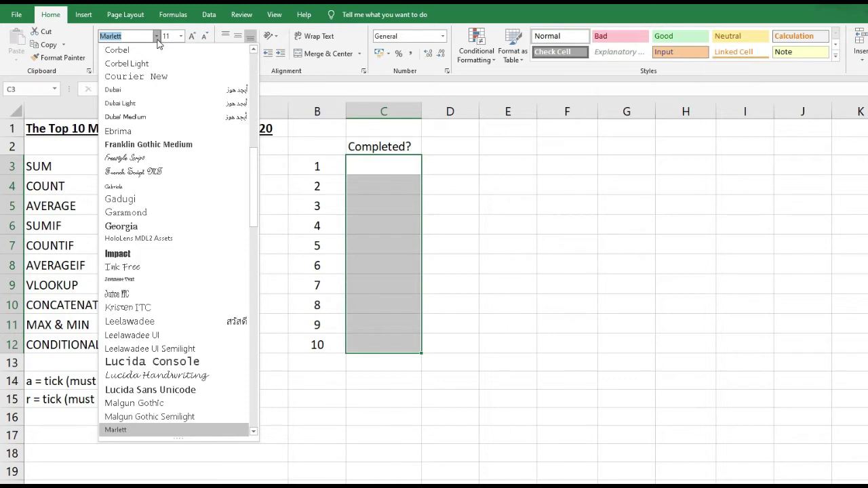
{"action": "left_click", "coordinate": [158, 39]}
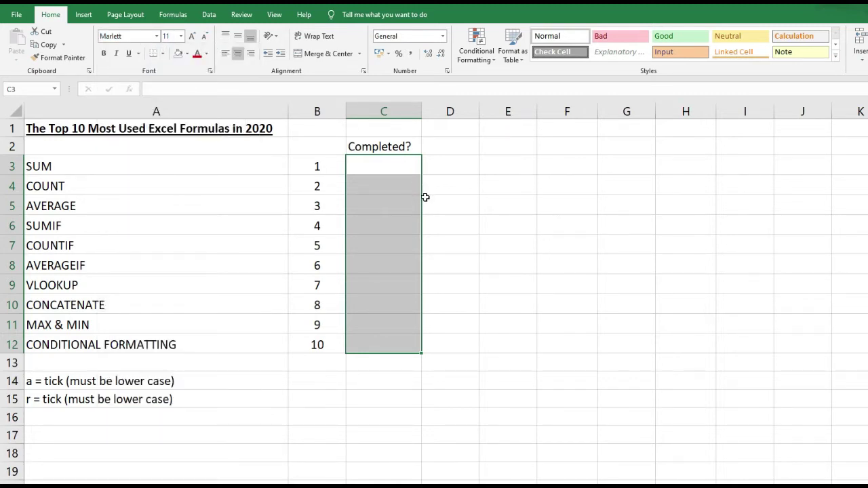
Try out tick and cross marks by entering a and r down C3:C12, and clear the range again.
{"action": "left_click", "coordinate": [393, 166]}
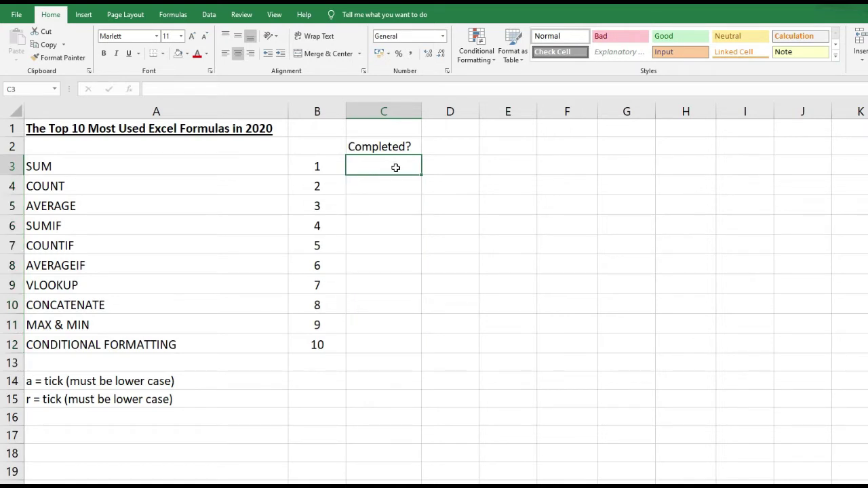
{"action": "type", "text": "a"}
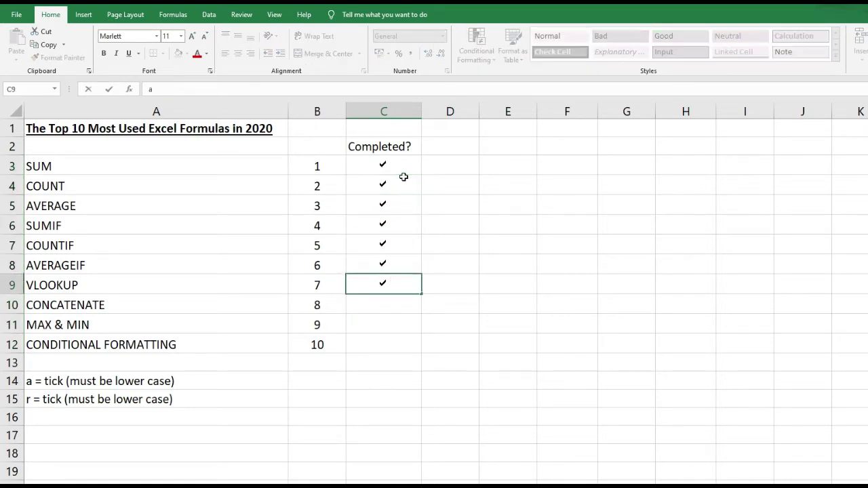
{"action": "type", "text": " a a a a a ar"}
{"action": "key", "text": "Return"}
{"action": "type", "text": "r"}
{"action": "key", "text": "Return"}
{"action": "type", "text": "r"}
{"action": "key", "text": "Return"}
{"action": "type", "text": "r"}
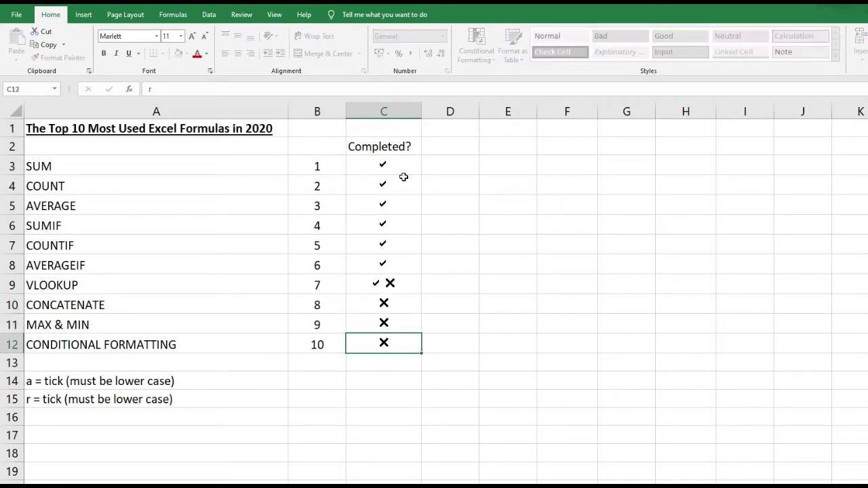
{"action": "key", "text": "Return"}
{"action": "left_click_drag", "start_coordinate": [407, 166], "coordinate": [398, 339]}
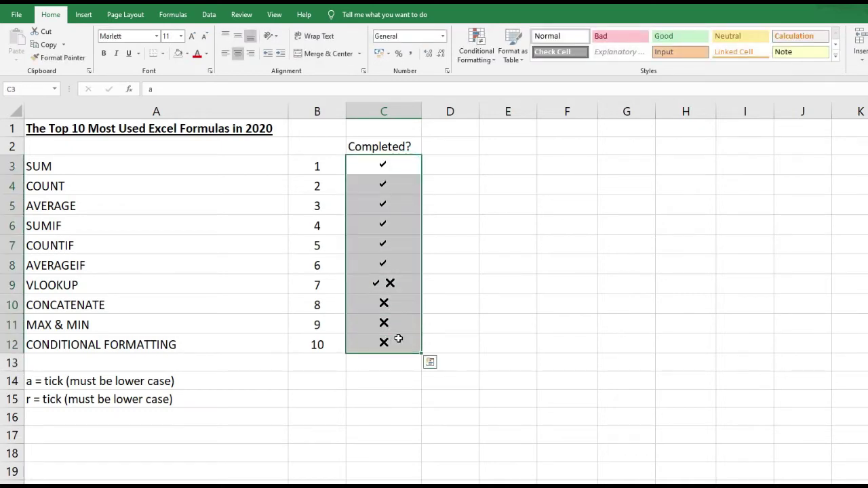
{"action": "key", "text": "Delete"}
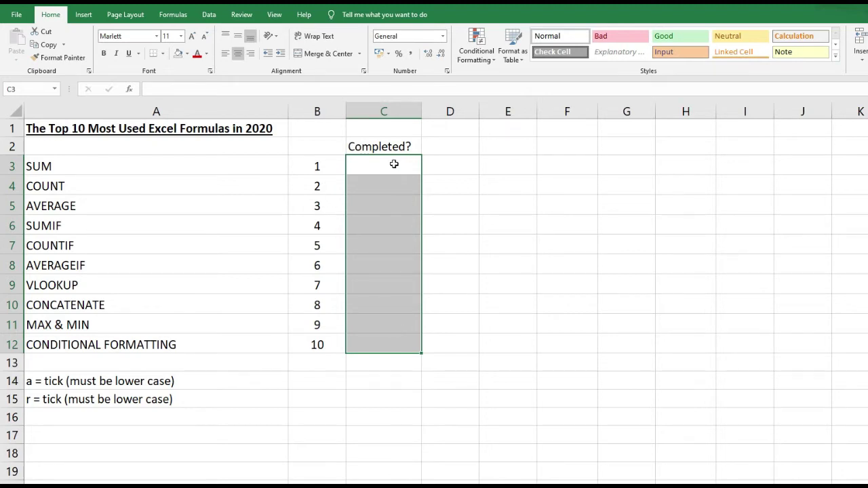
Enter the numbers 100, 500, 300 and 400 in cells F3 to F6.
{"action": "left_click", "coordinate": [546, 162]}
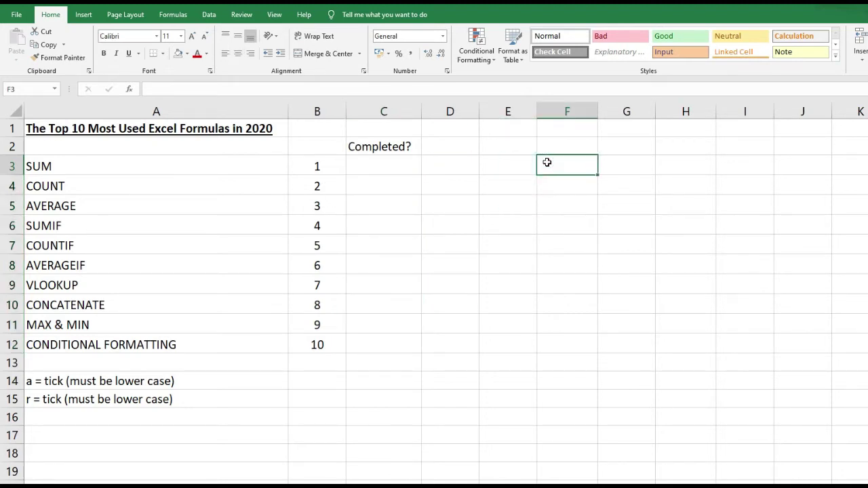
{"action": "type", "text": "100"}
{"action": "key", "text": "Return"}
{"action": "type", "text": "500"}
{"action": "key", "text": "Return"}
{"action": "type", "text": "30"}
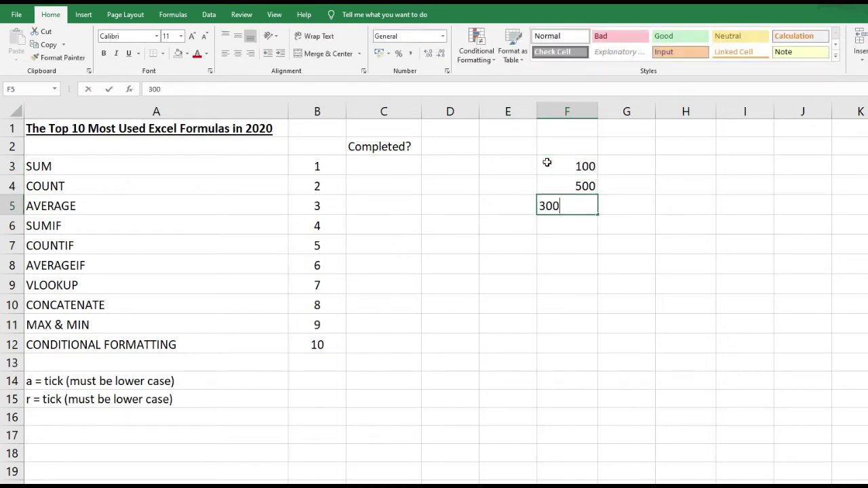
{"action": "type", "text": "0"}
{"action": "key", "text": "Return"}
{"action": "type", "text": "400"}
{"action": "key", "text": "Return"}
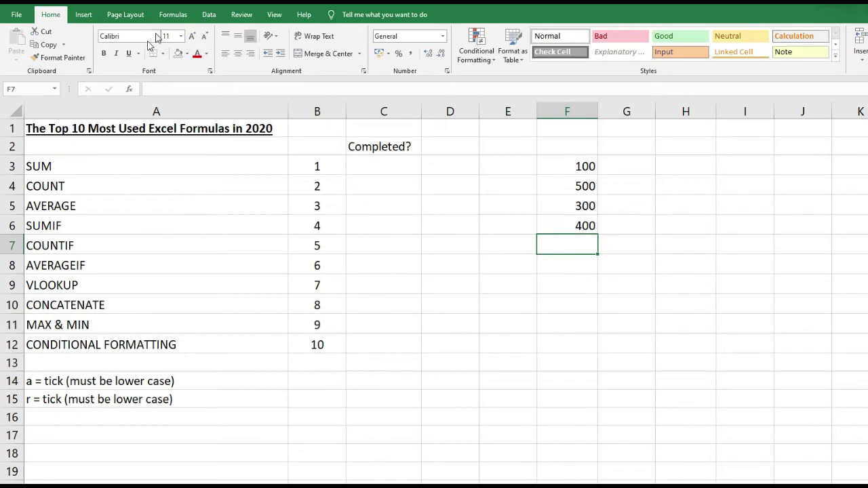
Insert the SUM function in F7 through the Insert Function dialog, with F3:F6 as Number1.
{"action": "left_click", "coordinate": [175, 17]}
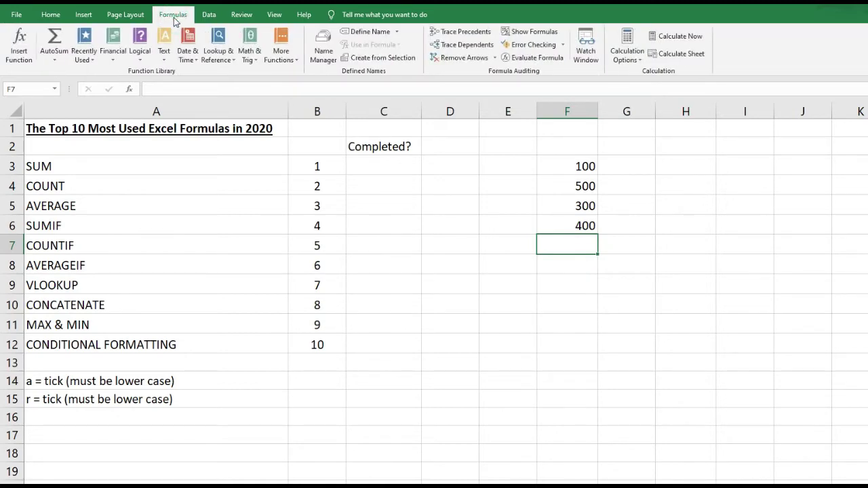
{"action": "left_click", "coordinate": [19, 41]}
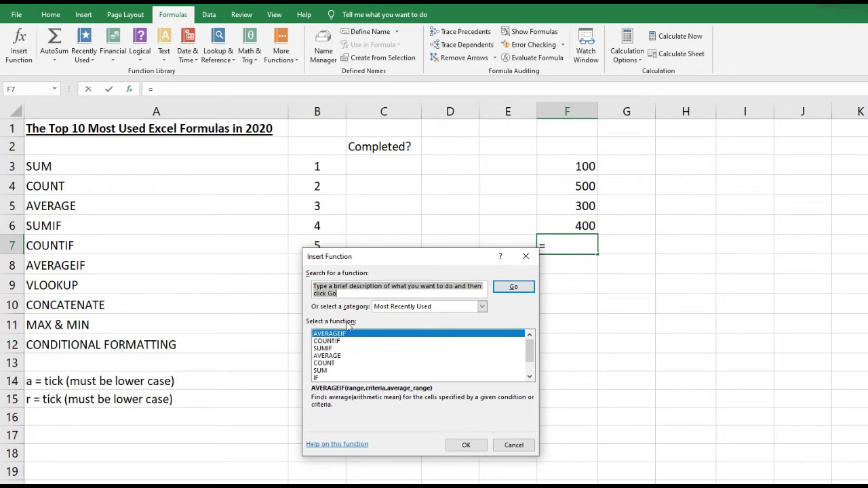
{"action": "left_click", "coordinate": [324, 370]}
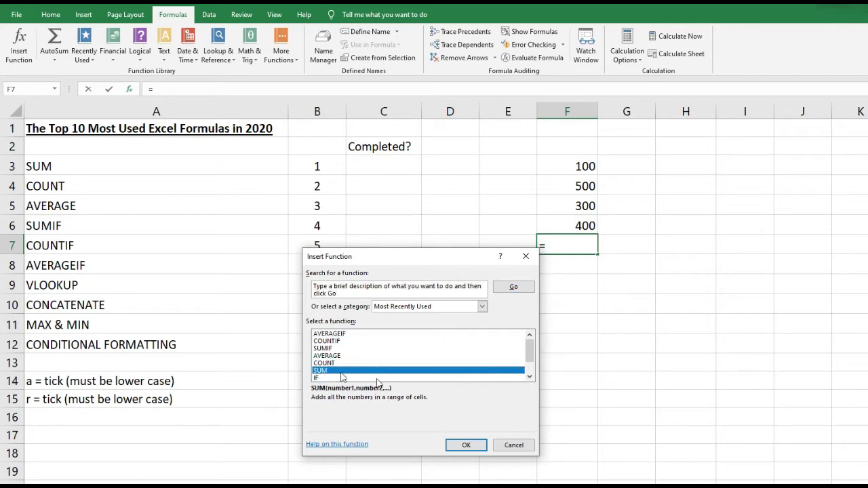
{"action": "left_click", "coordinate": [465, 444]}
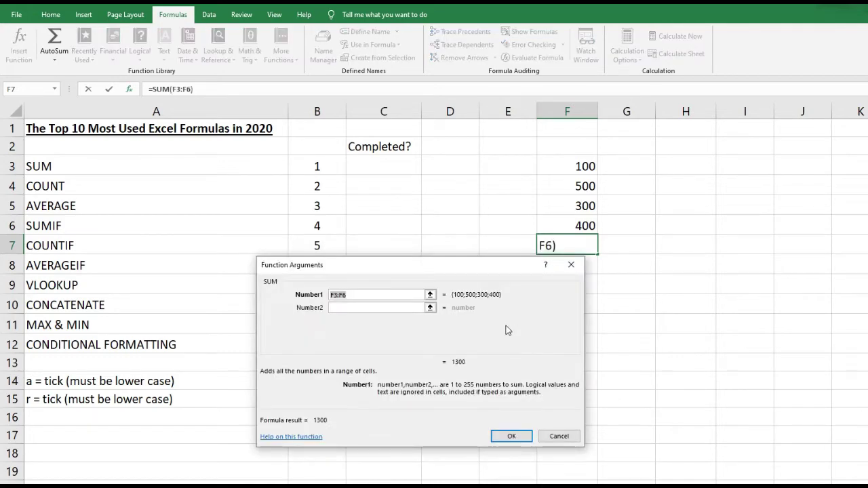
{"action": "left_click_drag", "start_coordinate": [457, 269], "coordinate": [564, 286]}
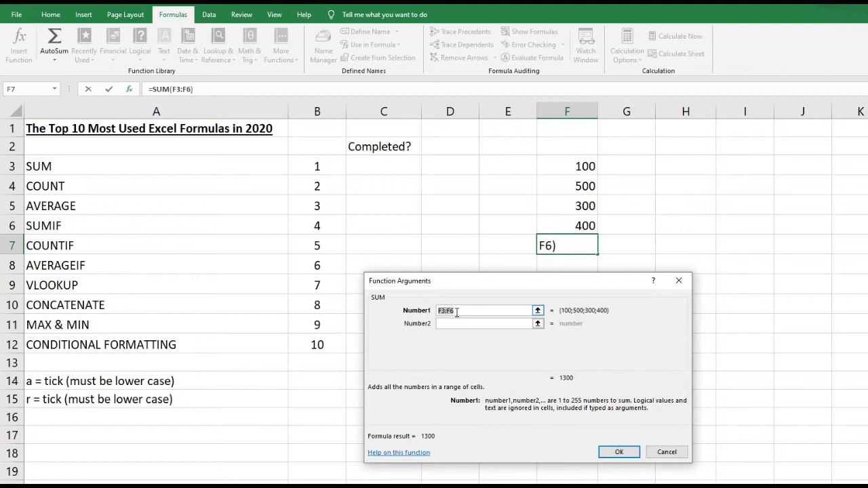
{"action": "left_click", "coordinate": [584, 163]}
{"action": "left_click_drag", "start_coordinate": [584, 163], "coordinate": [585, 226]}
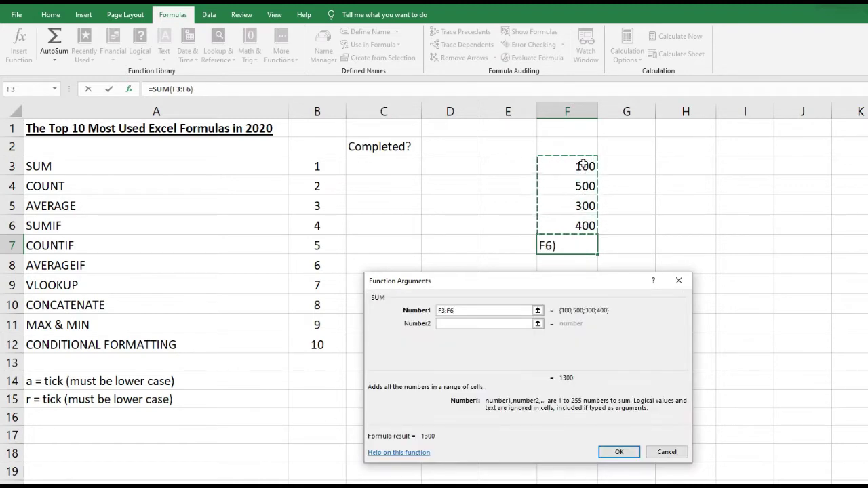
{"action": "left_click_drag", "start_coordinate": [584, 165], "coordinate": [581, 202]}
{"action": "left_click_drag", "start_coordinate": [584, 169], "coordinate": [580, 229]}
{"action": "left_click", "coordinate": [633, 456]}
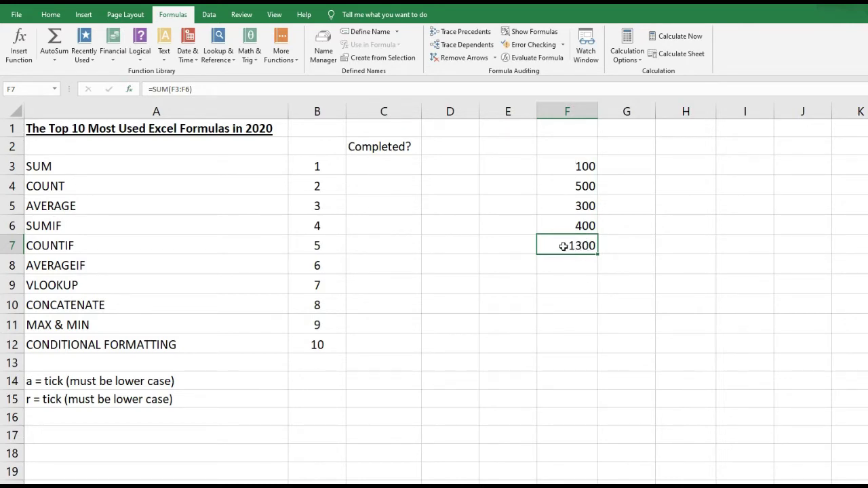
Select the numbers in F3:F6 to examine their average, count and sum.
{"action": "left_click", "coordinate": [576, 166]}
{"action": "left_click_drag", "start_coordinate": [576, 166], "coordinate": [583, 226]}
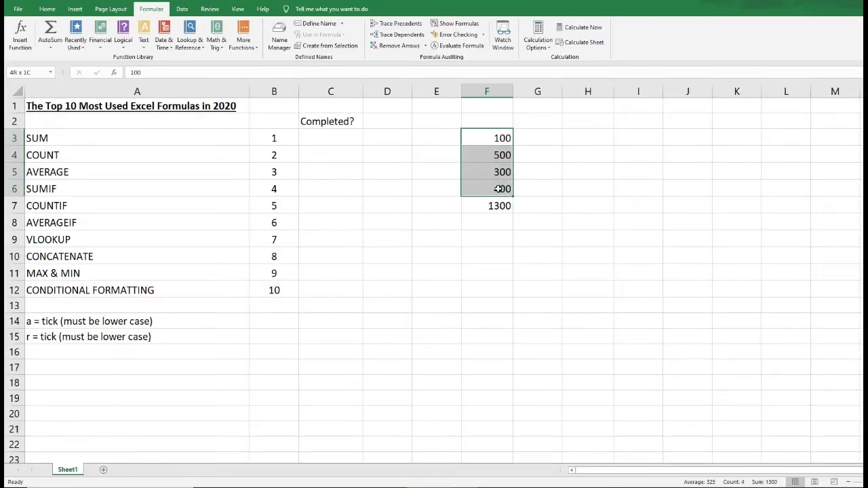
{"action": "left_click_drag", "start_coordinate": [499, 189], "coordinate": [499, 189]}
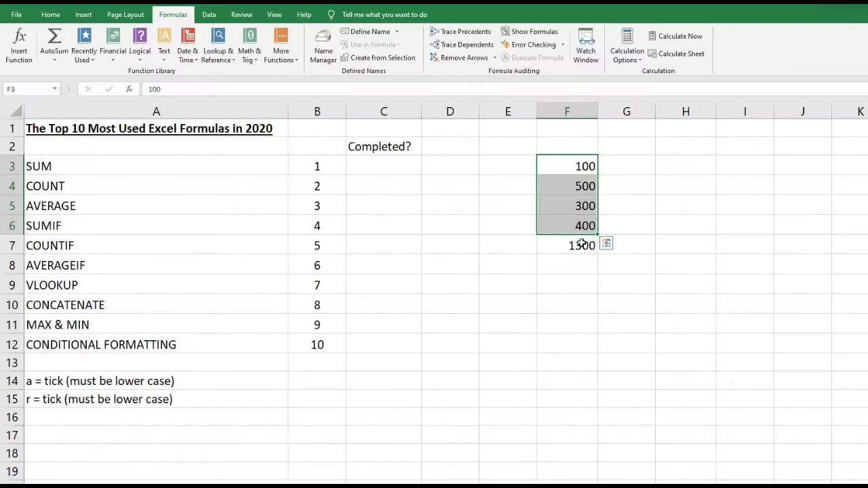
Apply a Top and Double Bottom Border to the total in F7.
{"action": "left_click", "coordinate": [567, 245]}
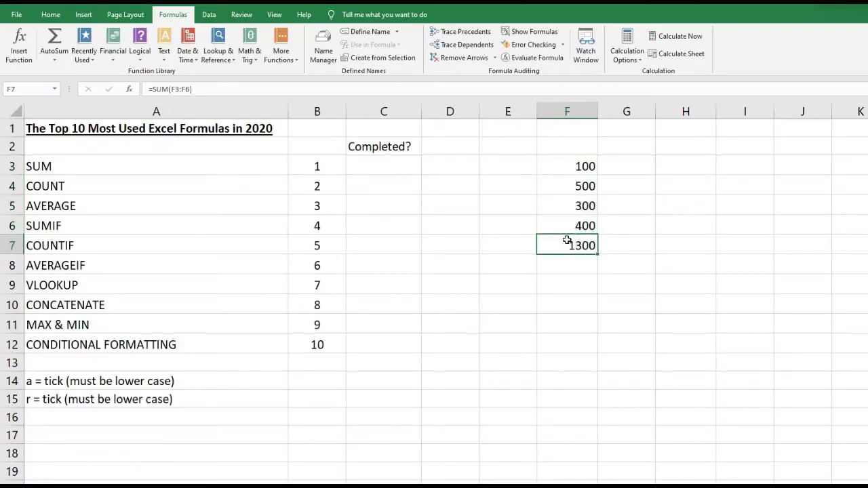
{"action": "left_click", "coordinate": [50, 15]}
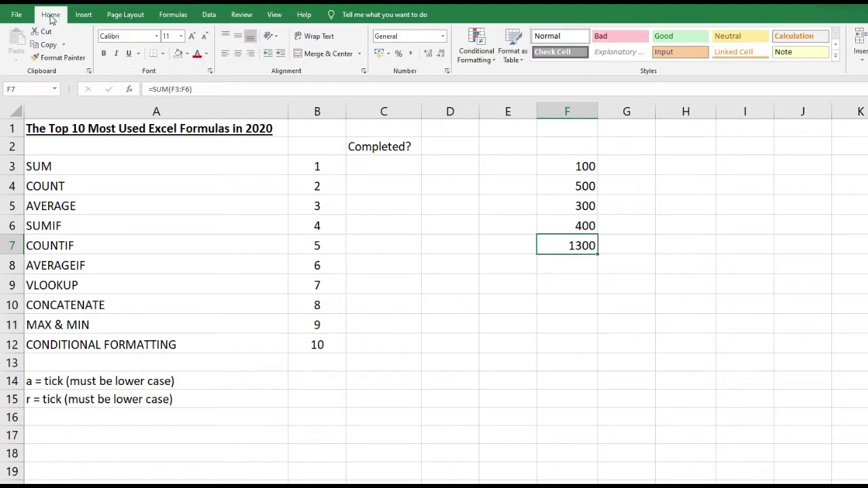
{"action": "left_click", "coordinate": [163, 53]}
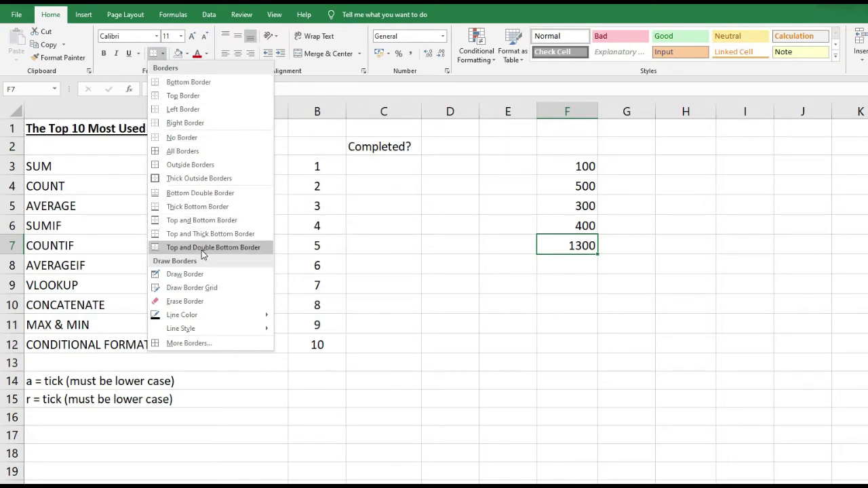
{"action": "left_click", "coordinate": [218, 248]}
{"action": "left_click", "coordinate": [552, 303]}
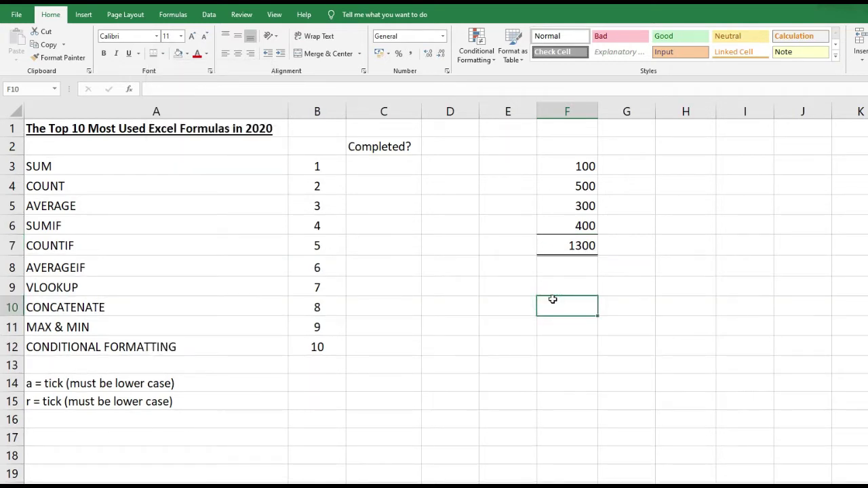
Format the numbers and total in F3:F7 with the Comma style.
{"action": "left_click", "coordinate": [566, 245]}
{"action": "left_click_drag", "start_coordinate": [585, 167], "coordinate": [576, 246]}
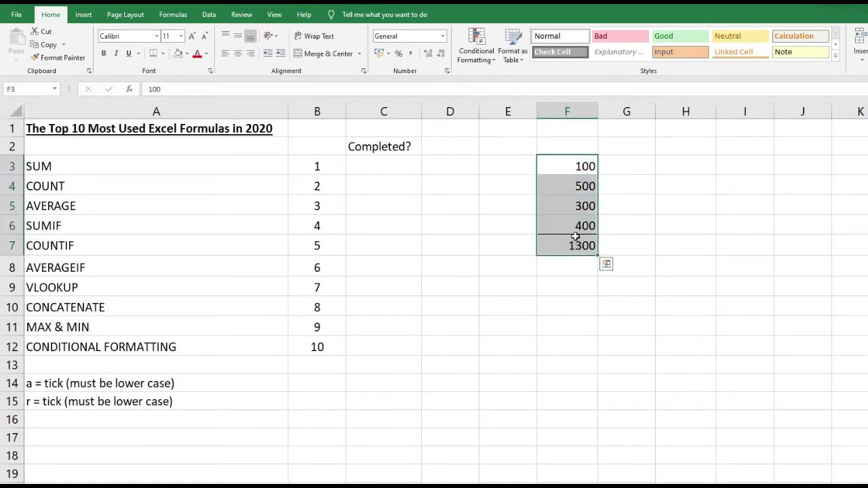
{"action": "left_click", "coordinate": [411, 55]}
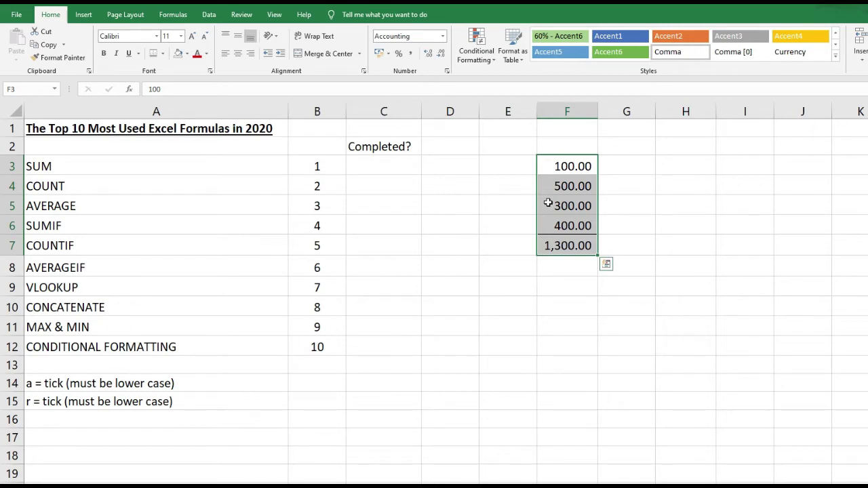
Clear the total in F7 and re-enter it as =SUM(F3:F6) with AutoSum.
{"action": "left_click", "coordinate": [574, 244]}
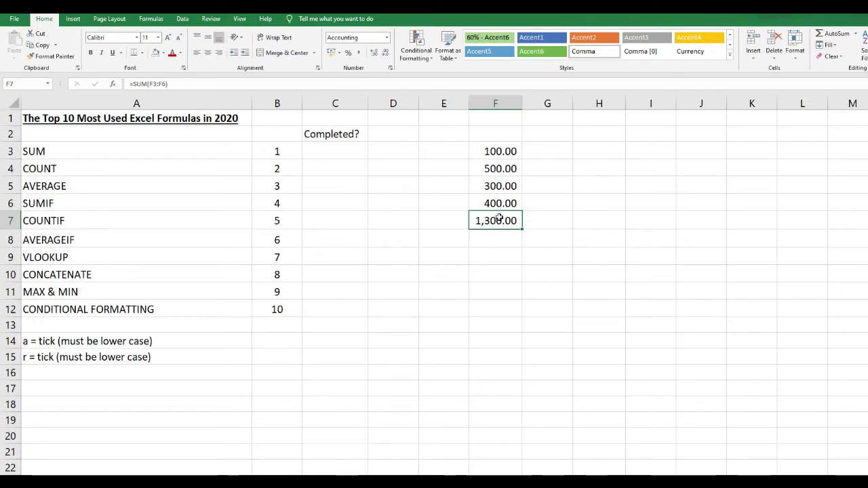
{"action": "key", "text": "Delete"}
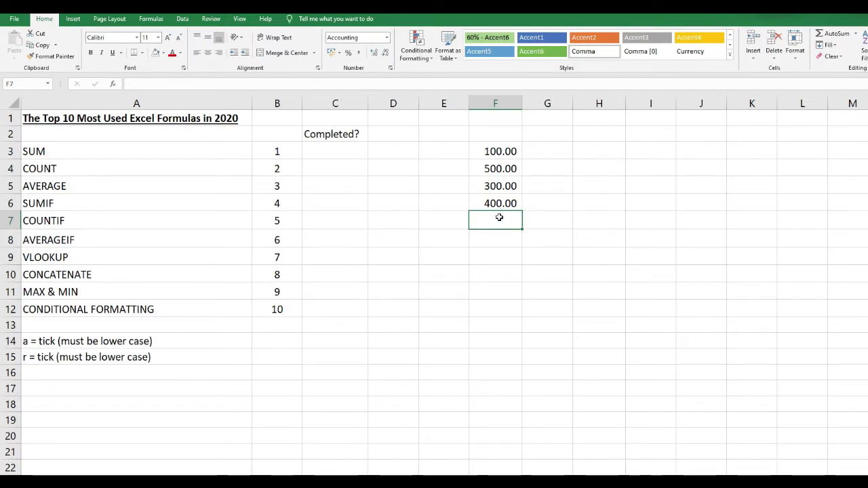
{"action": "left_click", "coordinate": [836, 34]}
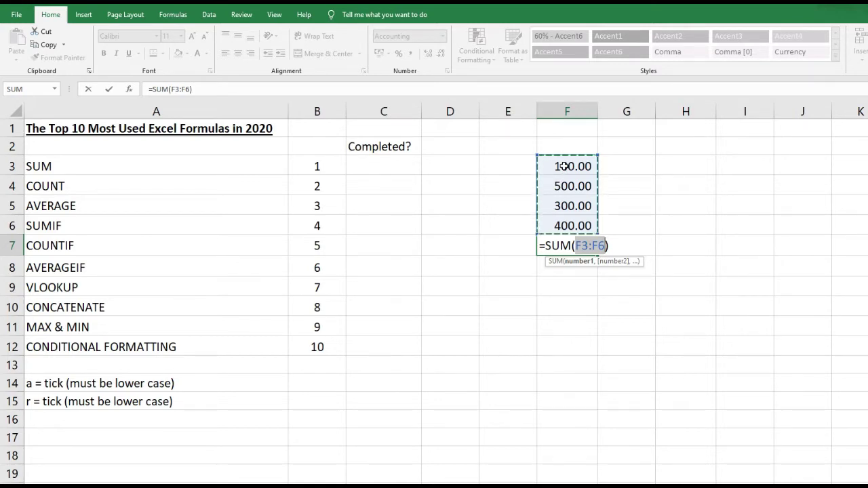
{"action": "key", "text": "Return"}
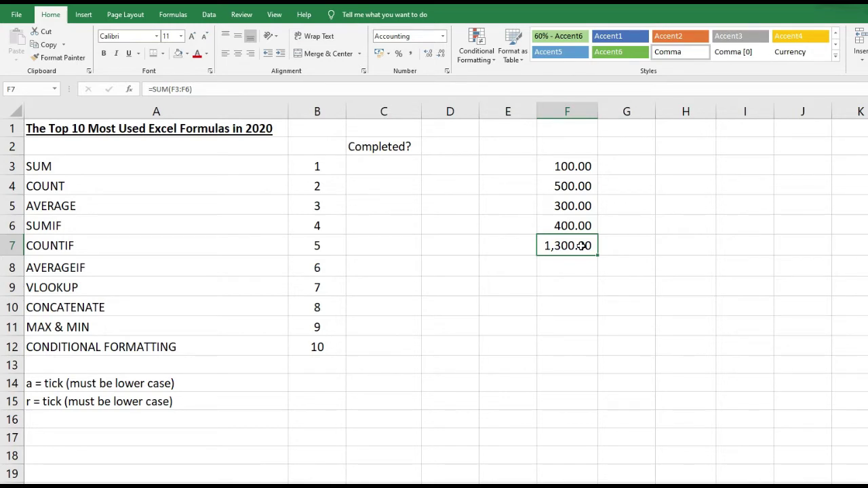
Open the SUM formula in F7 to examine its highlighted range, leaving the formula unedited.
{"action": "double_click", "coordinate": [582, 245]}
{"action": "left_click_drag", "start_coordinate": [535, 156], "coordinate": [554, 159]}
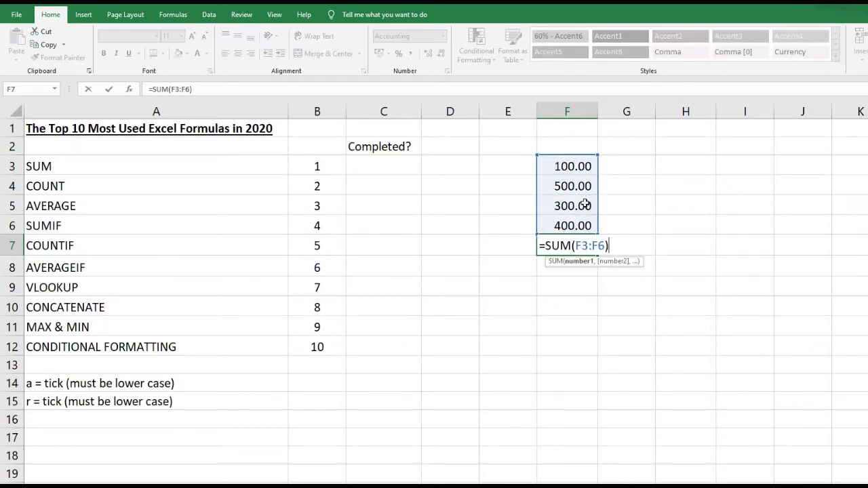
{"action": "key", "text": "Return"}
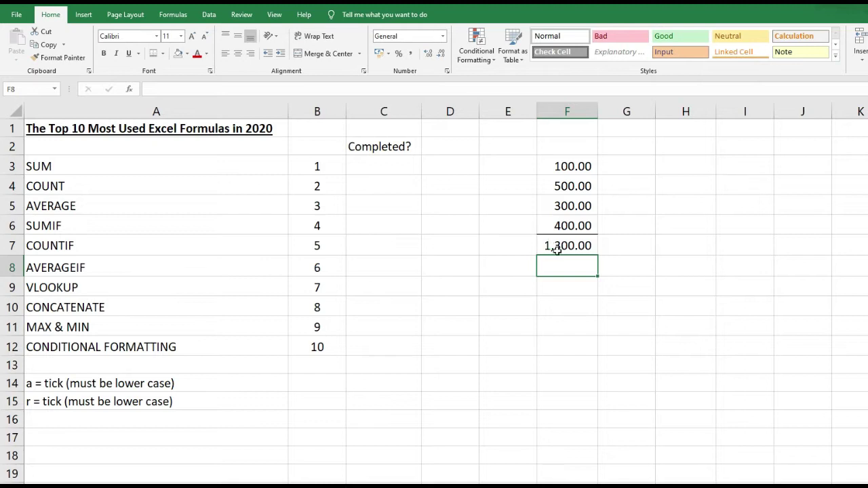
Mark SUM as completed by entering a in C3.
{"action": "left_click", "coordinate": [402, 166]}
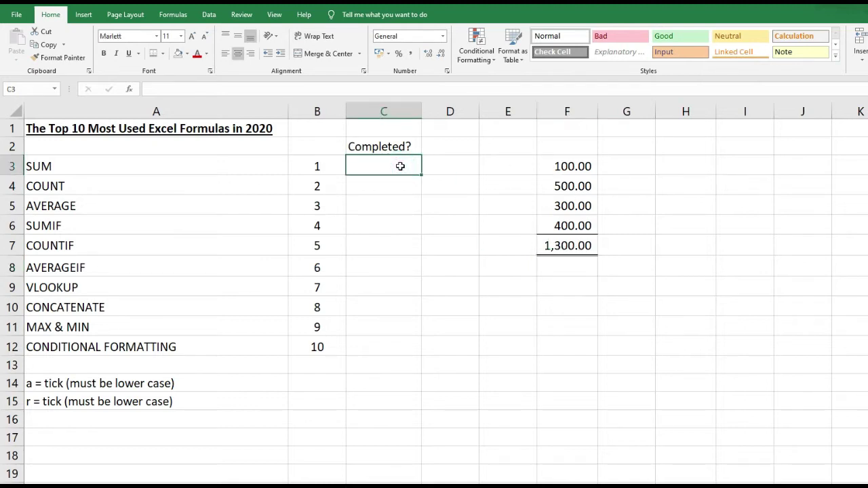
{"action": "type", "text": "a"}
{"action": "left_click", "coordinate": [391, 203]}
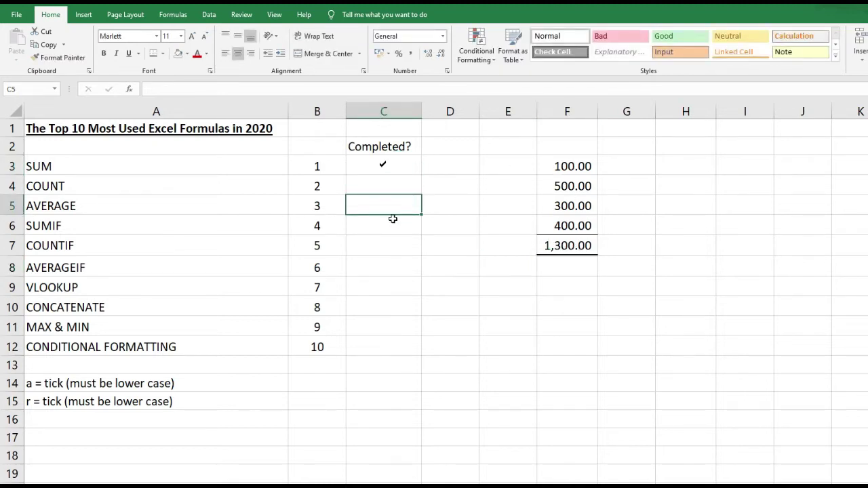
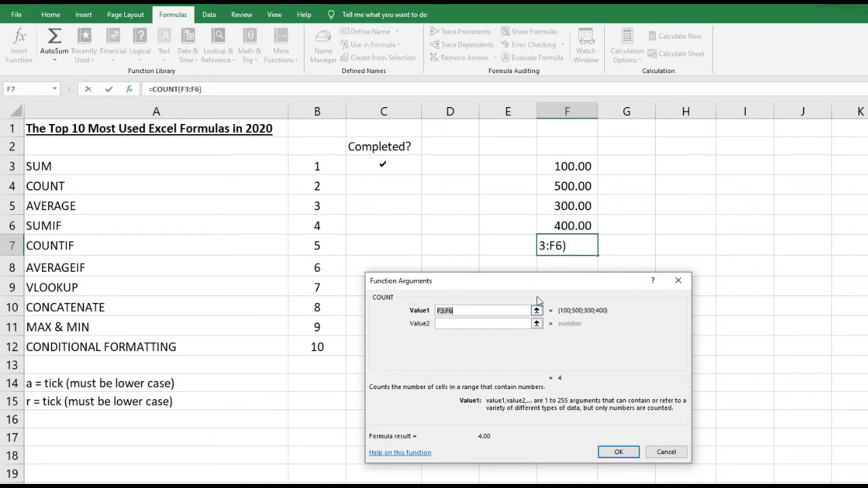
Set the COUNT function's Value1 to F3:F6 and enter the formula in F7.
{"action": "double_click", "coordinate": [446, 311]}
{"action": "left_click_drag", "start_coordinate": [566, 165], "coordinate": [575, 225]}
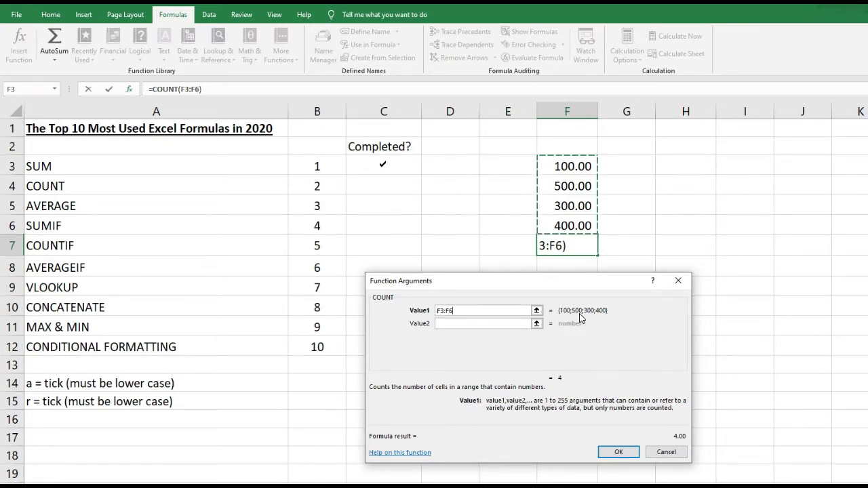
{"action": "key", "text": "Return"}
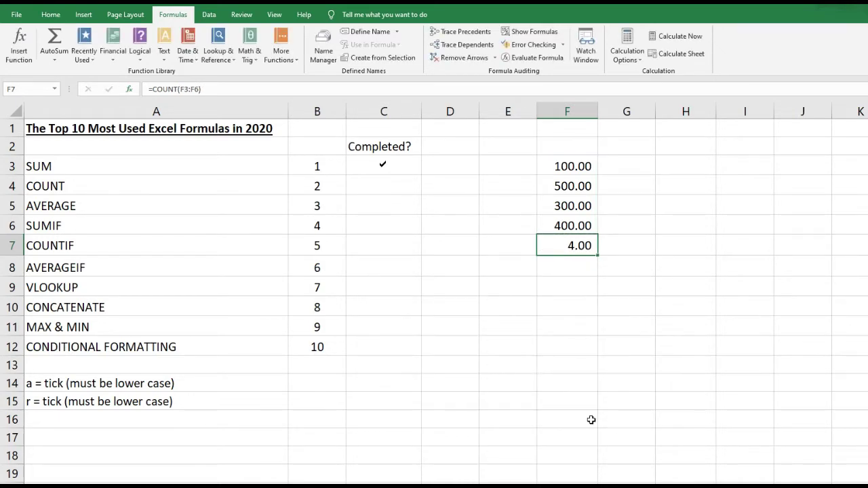
Try 1 and the letter A in F3 to test the count in F7, and undo both entries.
{"action": "left_click", "coordinate": [558, 163]}
{"action": "type", "text": "1"}
{"action": "key", "text": "ctrl+Return"}
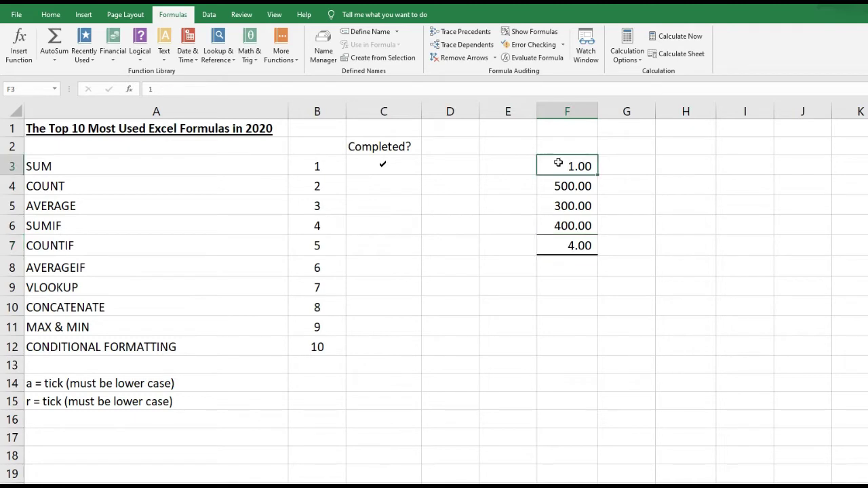
{"action": "type", "text": "A"}
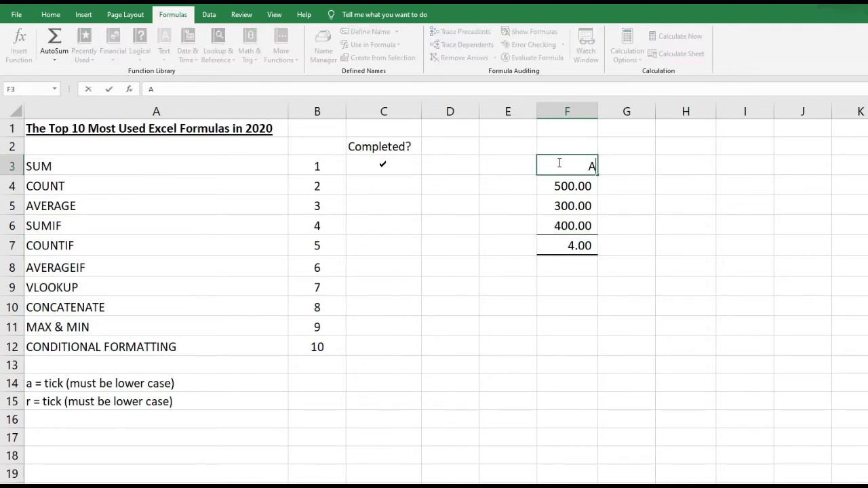
{"action": "key", "text": "Return"}
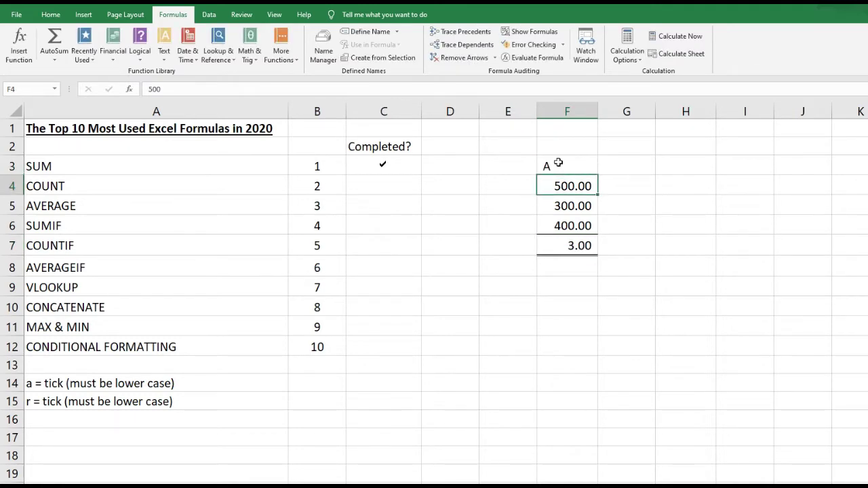
{"action": "left_click", "coordinate": [32, 4]}
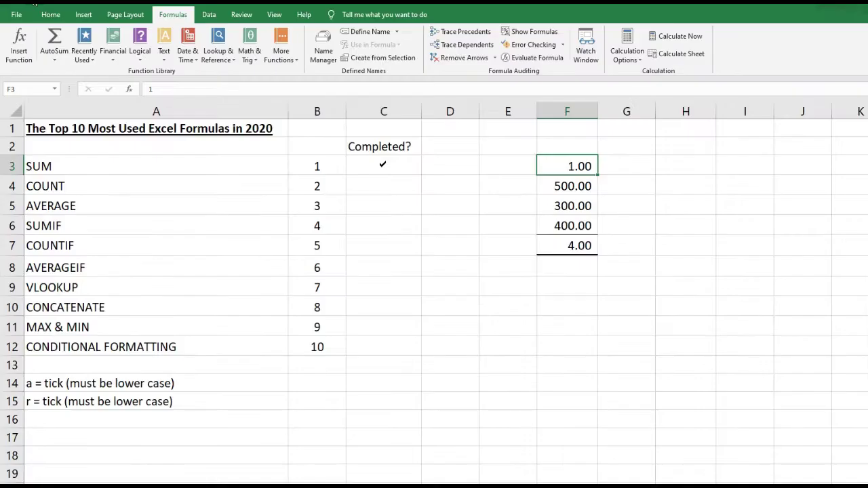
{"action": "left_click", "coordinate": [73, 14]}
Clear F7 and re-enter the formula manually as =count(F3:F6).
{"action": "left_click", "coordinate": [566, 252]}
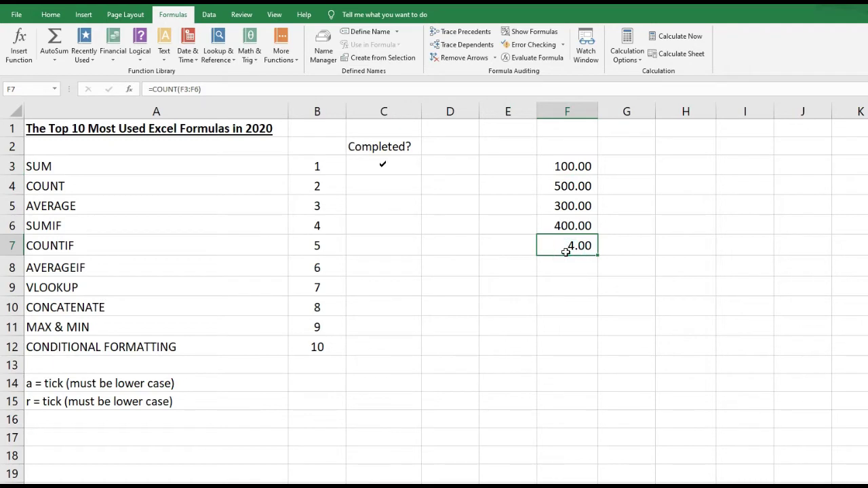
{"action": "key", "text": "Delete"}
{"action": "type", "text": "="}
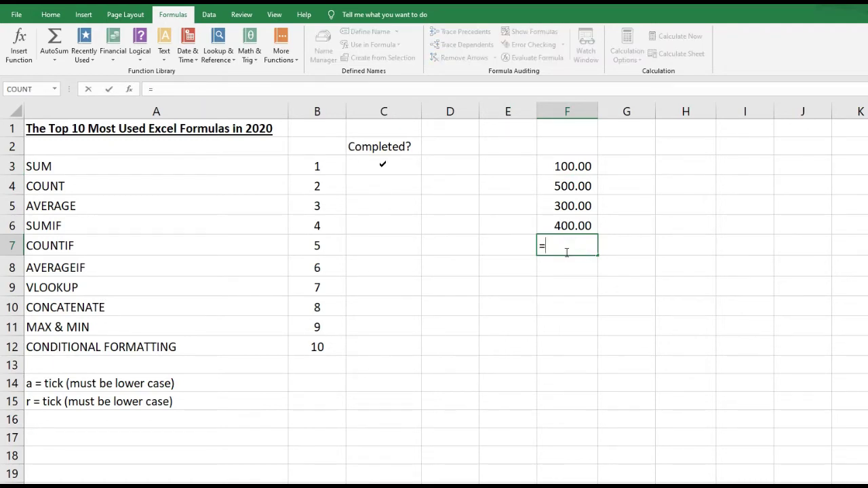
{"action": "type", "text": "count"}
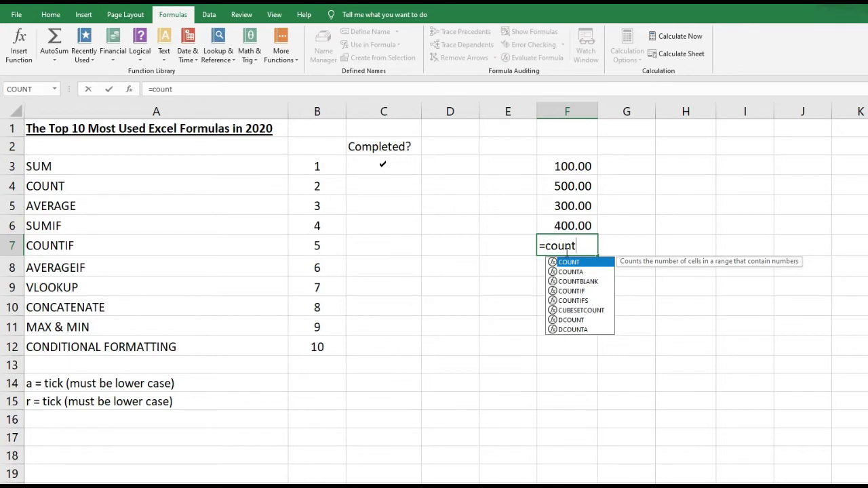
{"action": "type", "text": "("}
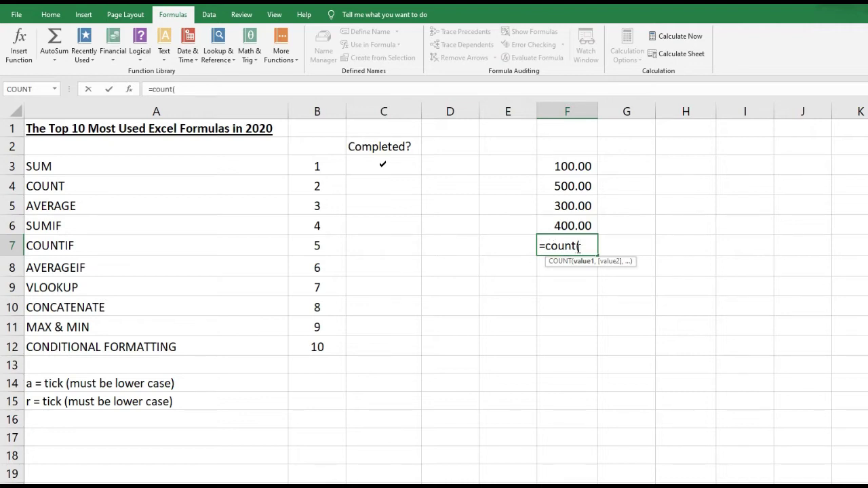
{"action": "left_click_drag", "start_coordinate": [587, 165], "coordinate": [586, 225]}
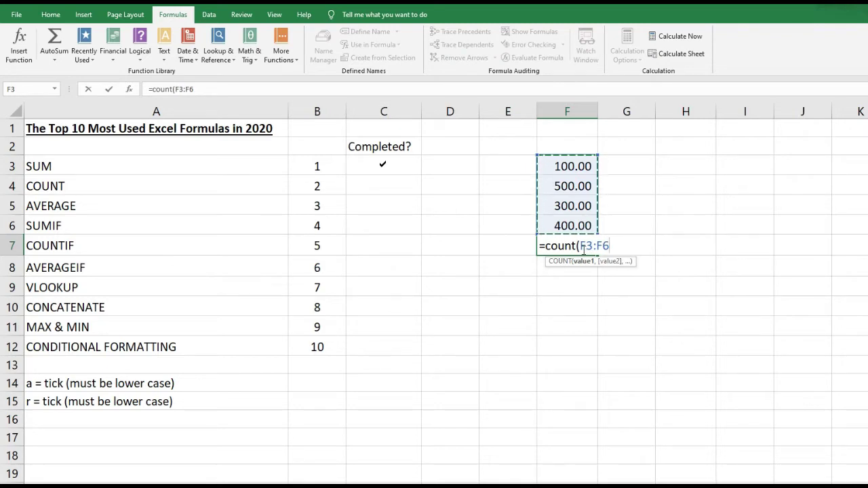
{"action": "type", "text": ")"}
{"action": "key", "text": "Return"}
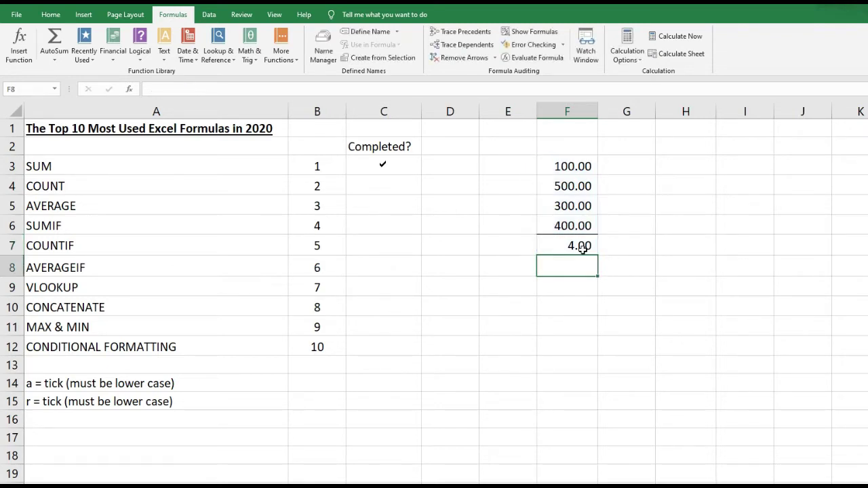
Undo the COUNT entry in F7 and mark COUNT as completed by entering a in C4.
{"action": "key", "text": "ctrl+z"}
{"action": "left_click", "coordinate": [383, 182]}
{"action": "type", "text": "a"}
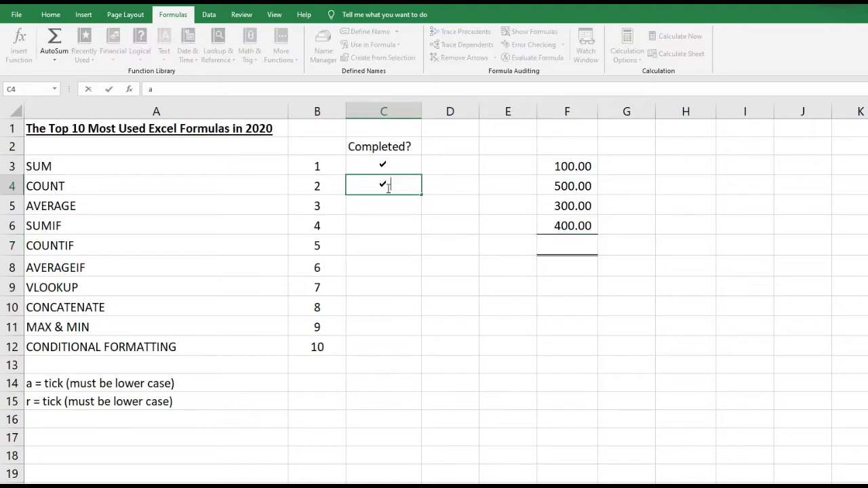
{"action": "key", "text": "Return"}
Insert the AVERAGE function in F7 with F3:F6 as Number1.
{"action": "left_click", "coordinate": [577, 241]}
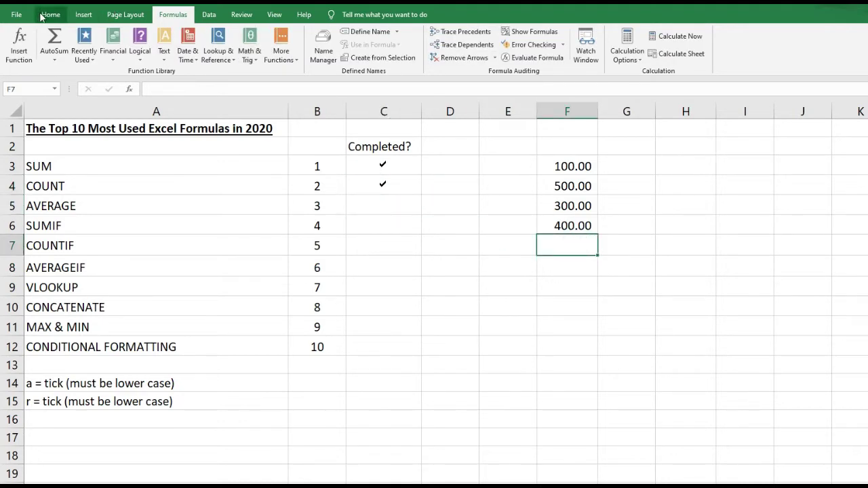
{"action": "left_click", "coordinate": [21, 45]}
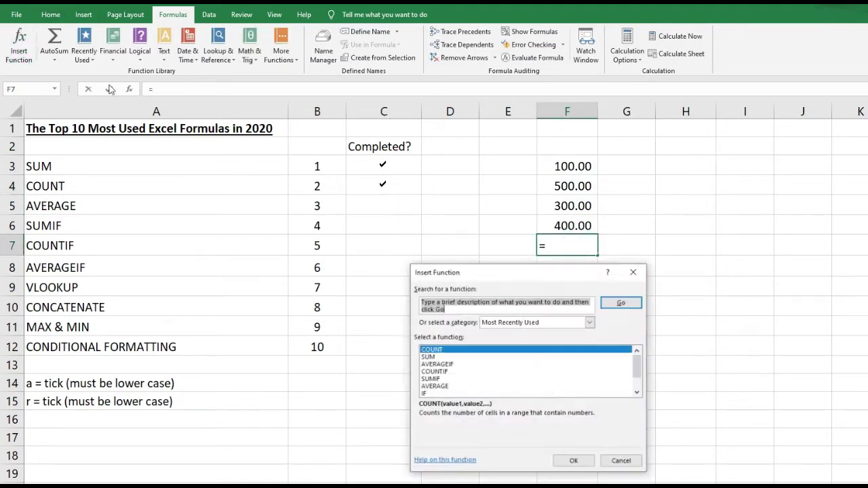
{"action": "left_click", "coordinate": [440, 387]}
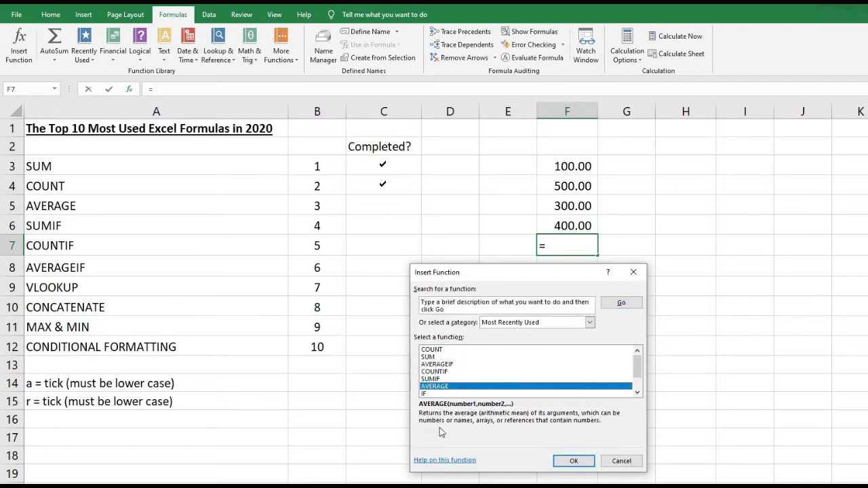
{"action": "left_click", "coordinate": [573, 461]}
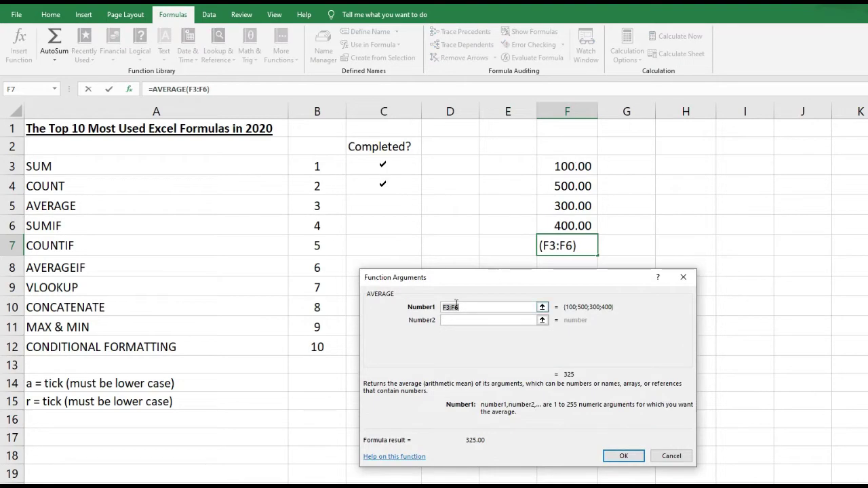
{"action": "left_click", "coordinate": [623, 457]}
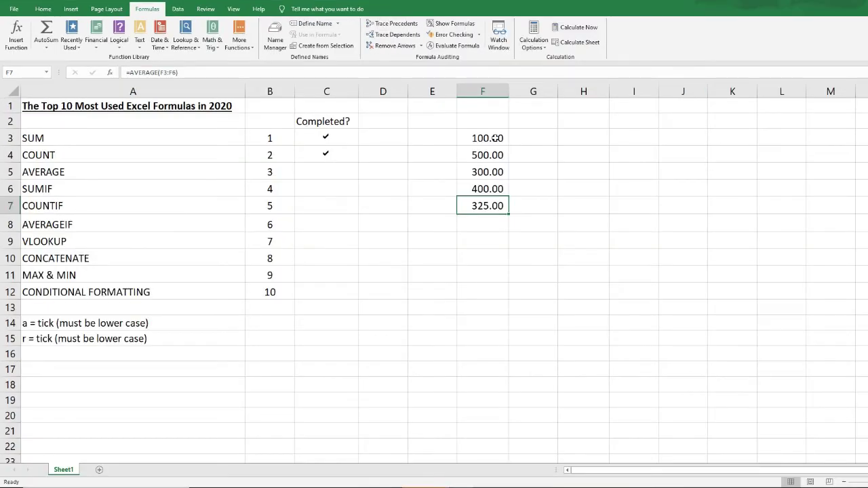
Clear F7 and re-enter the formula manually as =average(F3:F6).
{"action": "left_click_drag", "start_coordinate": [495, 138], "coordinate": [489, 189]}
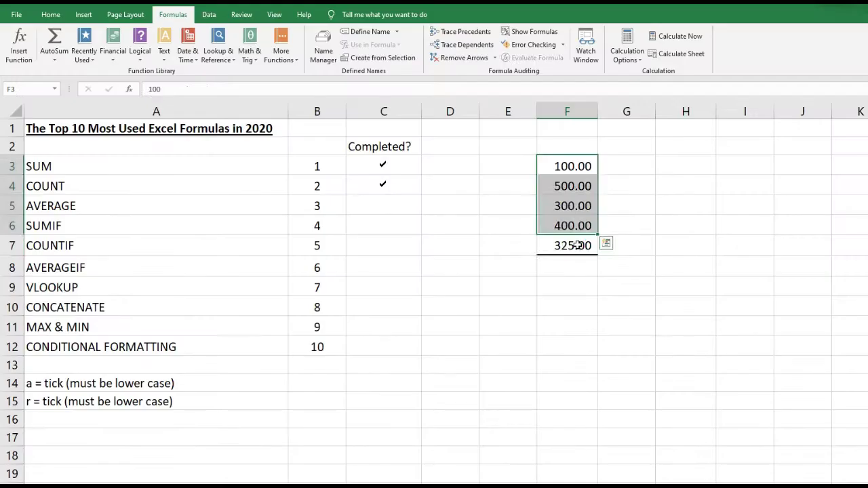
{"action": "left_click", "coordinate": [577, 245]}
{"action": "key", "text": "Delete"}
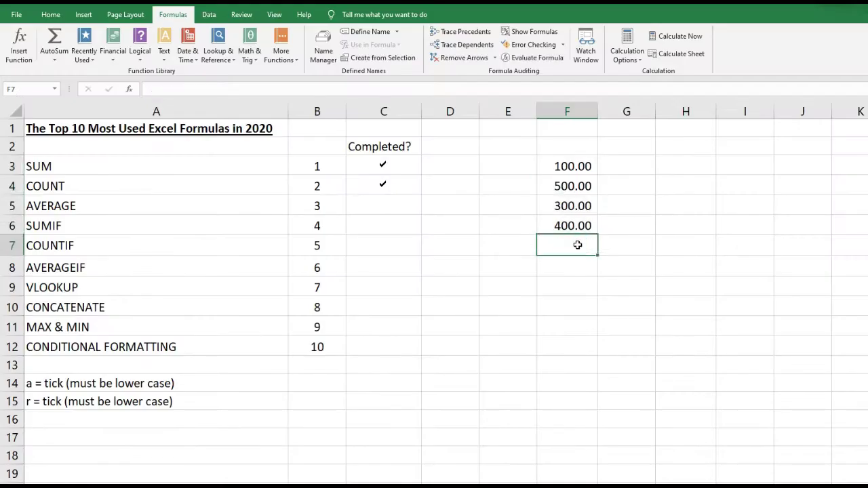
{"action": "type", "text": "="}
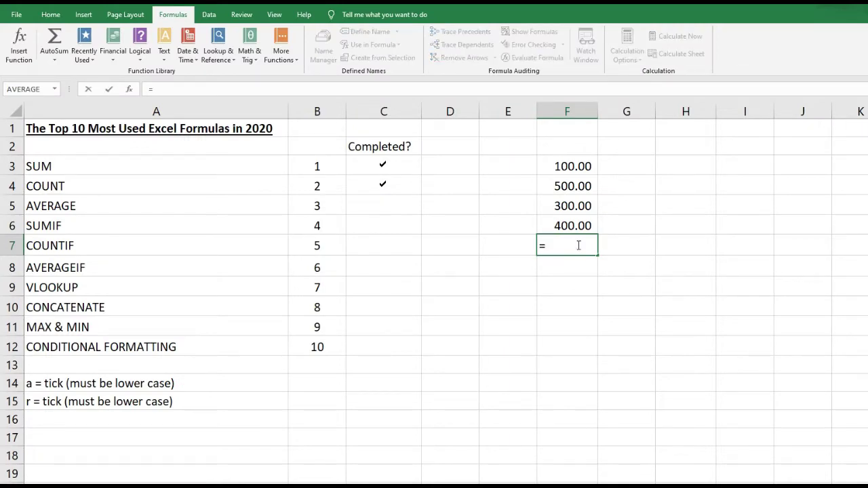
{"action": "type", "text": "ave"}
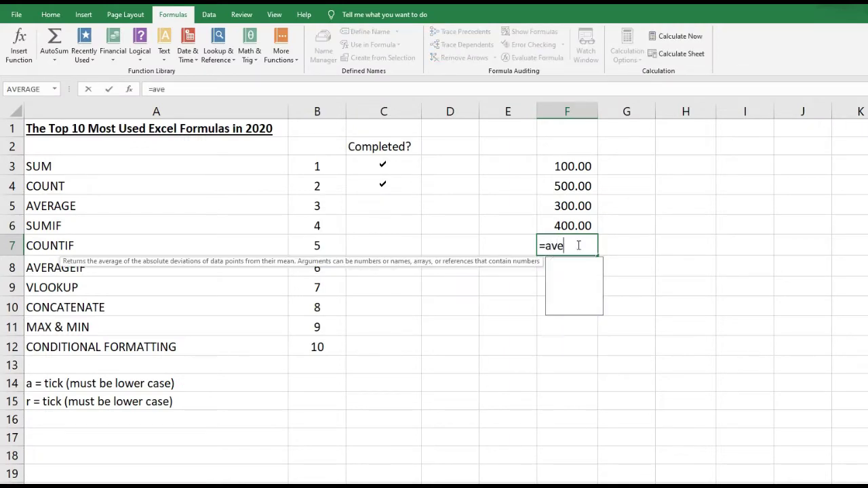
{"action": "type", "text": "rage("}
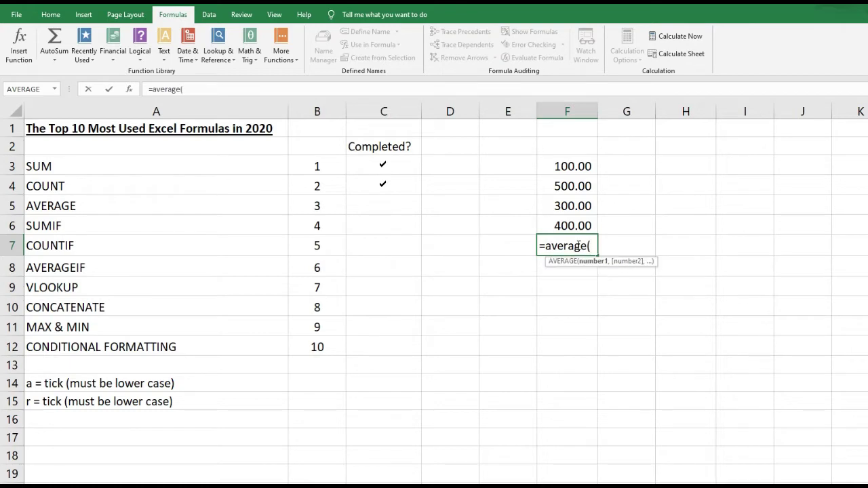
{"action": "left_click_drag", "start_coordinate": [562, 168], "coordinate": [556, 216]}
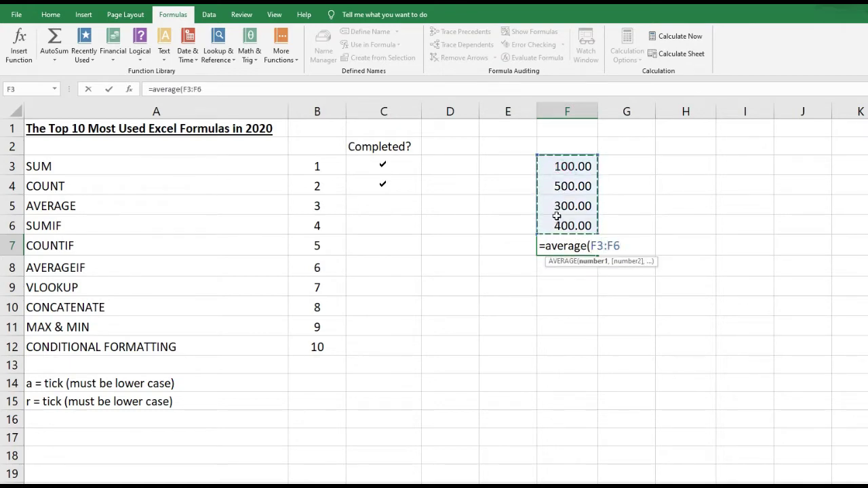
{"action": "type", "text": ")"}
{"action": "key", "text": "Return"}
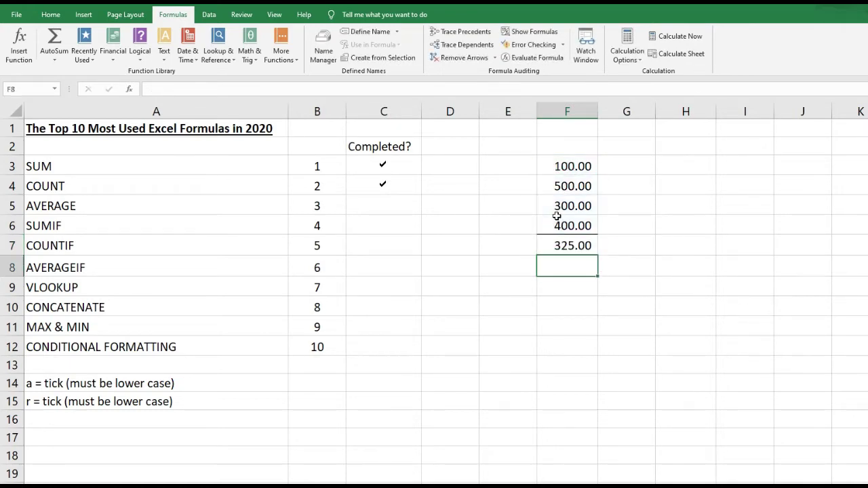
Mark AVERAGE as completed by entering a in C5.
{"action": "left_click", "coordinate": [386, 206]}
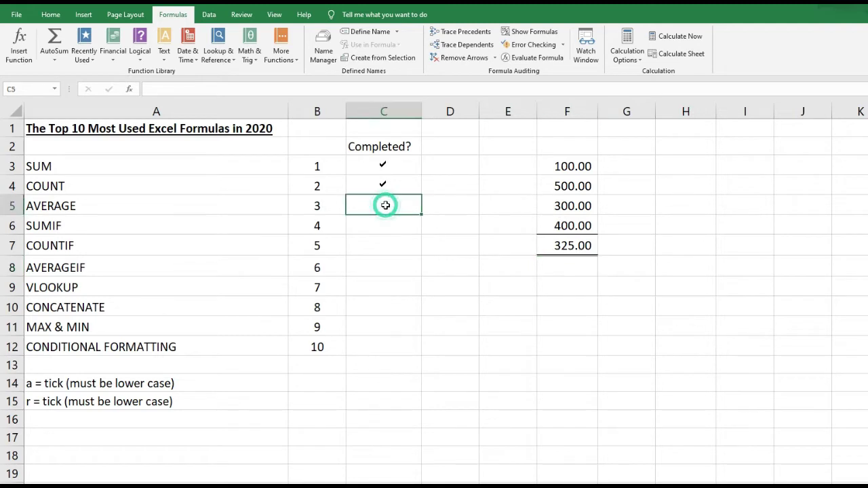
{"action": "type", "text": "a"}
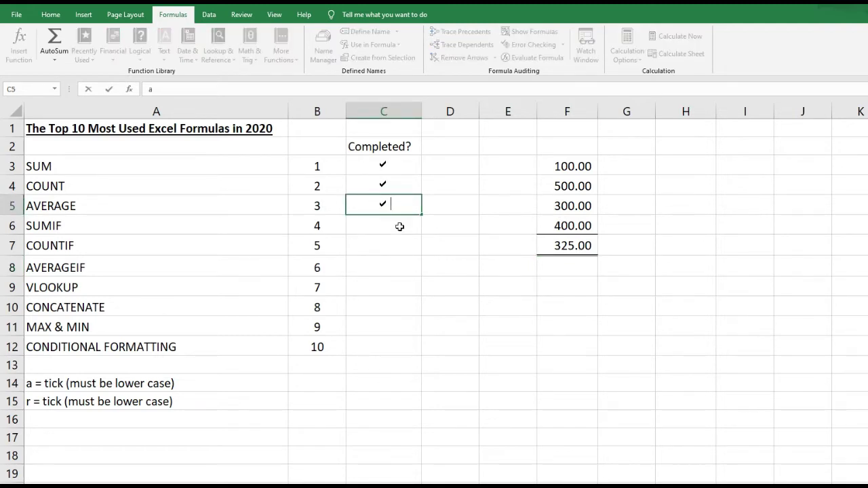
{"action": "key", "text": "Return"}
Clear F7 and start a SUMIF function there, searching all function categories for sumif.
{"action": "left_click", "coordinate": [585, 246]}
{"action": "key", "text": "Delete"}
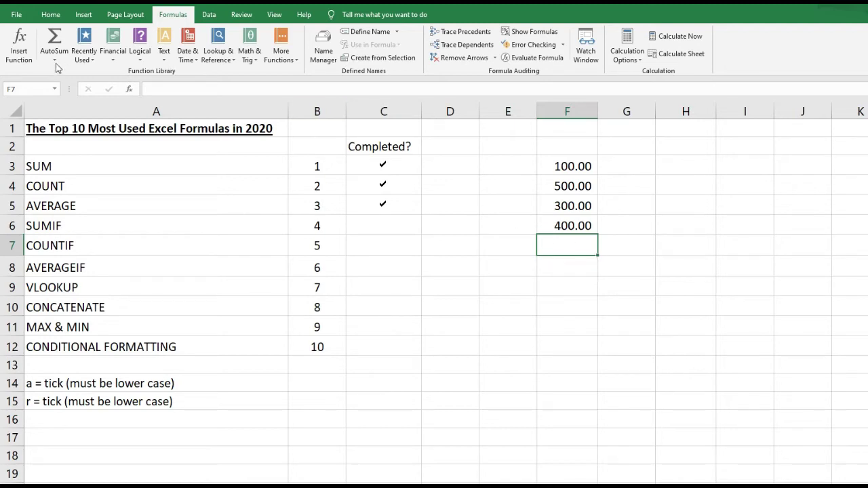
{"action": "left_click", "coordinate": [19, 49]}
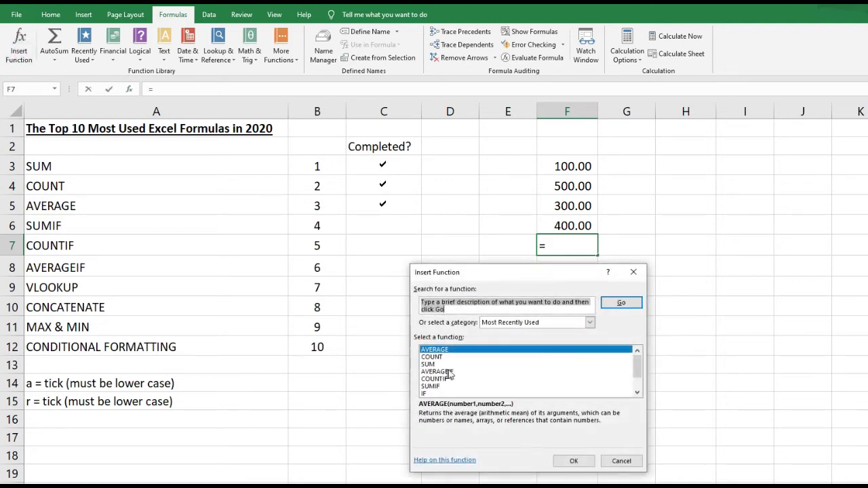
{"action": "left_click", "coordinate": [501, 324]}
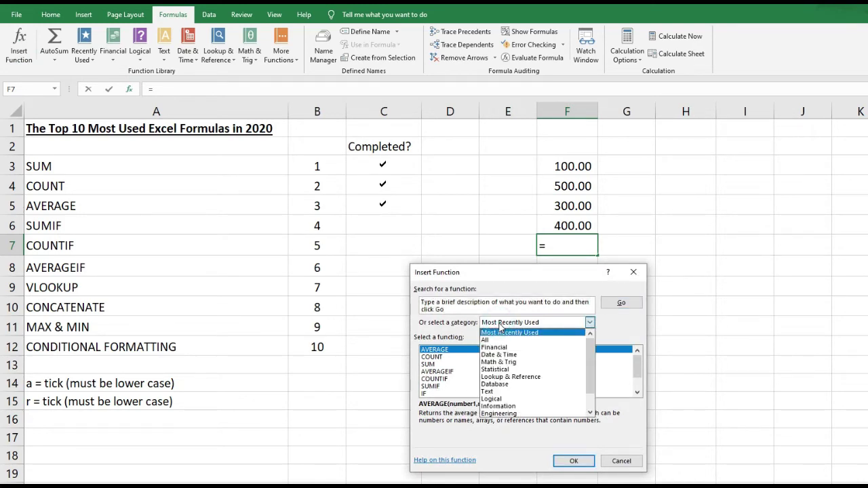
{"action": "left_click", "coordinate": [492, 339]}
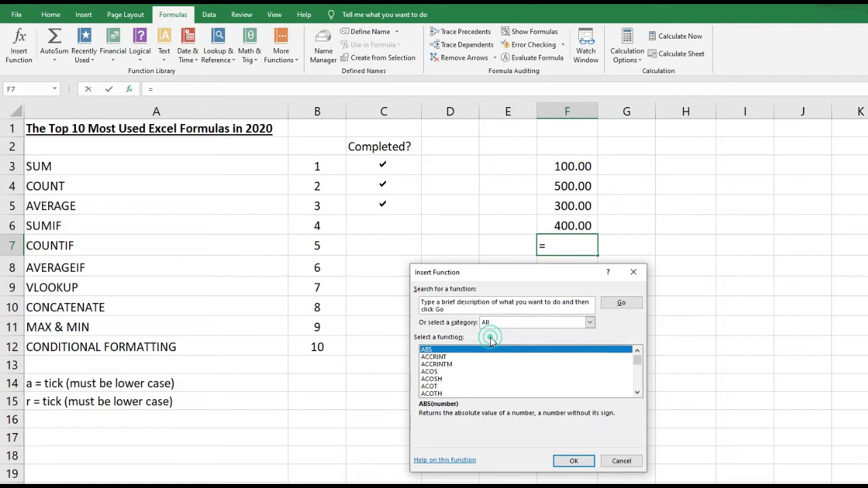
{"action": "left_click", "coordinate": [460, 308]}
{"action": "type", "text": "sumif"}
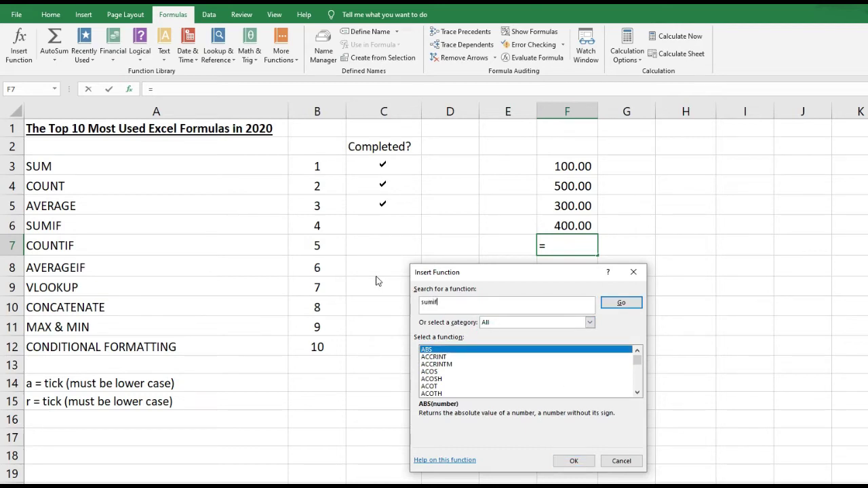
{"action": "left_click", "coordinate": [620, 302]}
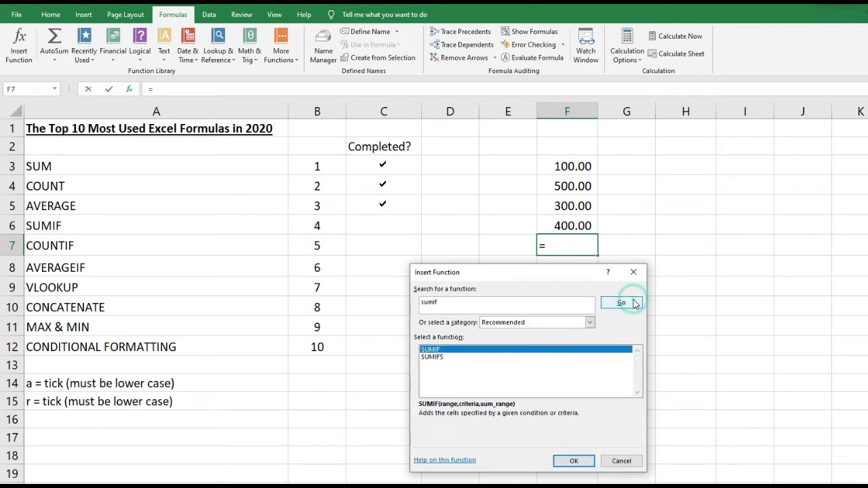
{"action": "left_click", "coordinate": [445, 350]}
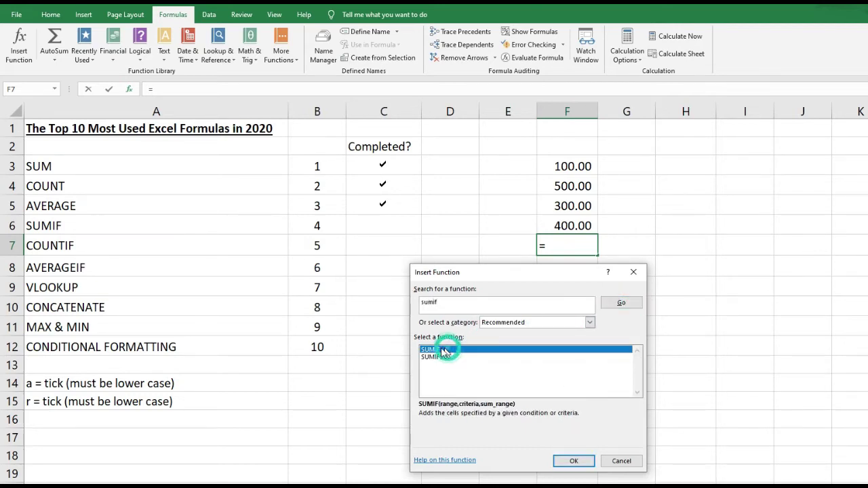
{"action": "left_click", "coordinate": [578, 461]}
Complete the SUMIF in F7 with Range F3:F6, Criteria <200 and Sum_range F3:F6.
{"action": "left_click", "coordinate": [475, 336]}
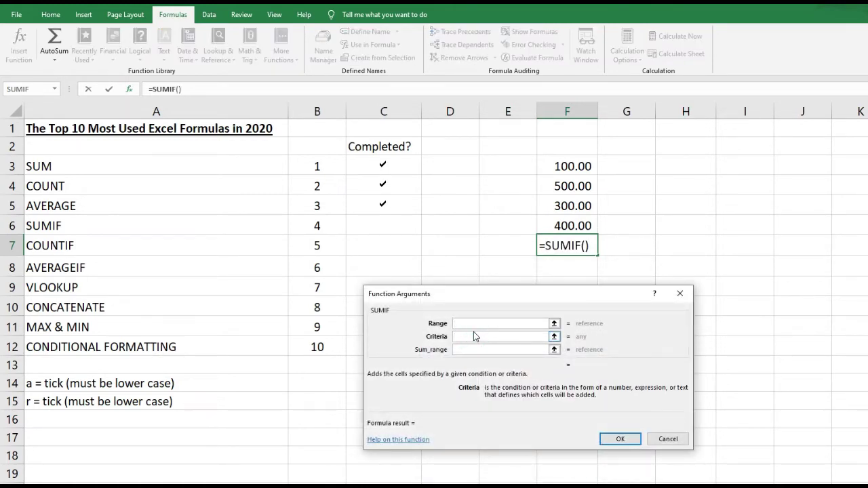
{"action": "type", "text": "<1"}
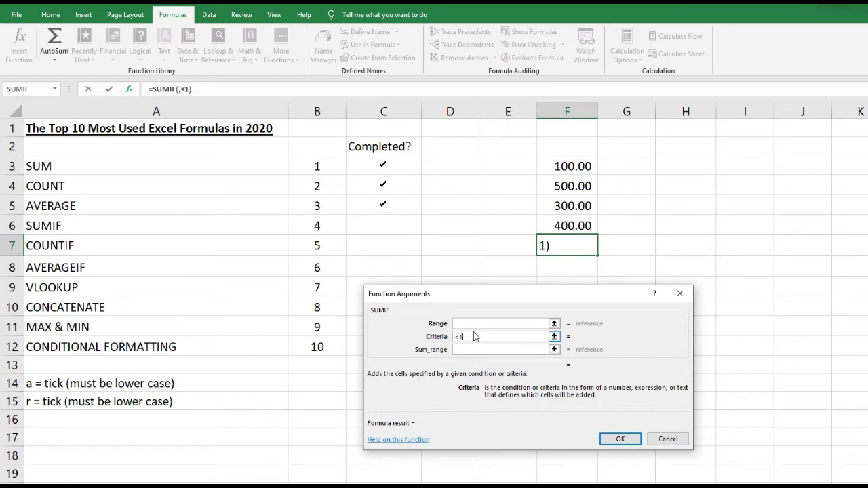
{"action": "key", "text": "BackSpace"}
{"action": "type", "text": "200"}
{"action": "left_click", "coordinate": [457, 323]}
{"action": "left_click_drag", "start_coordinate": [570, 166], "coordinate": [567, 225]}
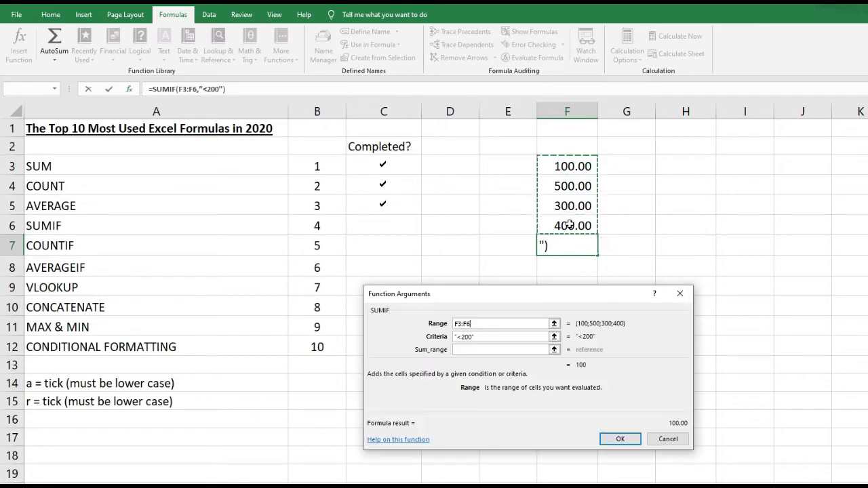
{"action": "left_click", "coordinate": [518, 349]}
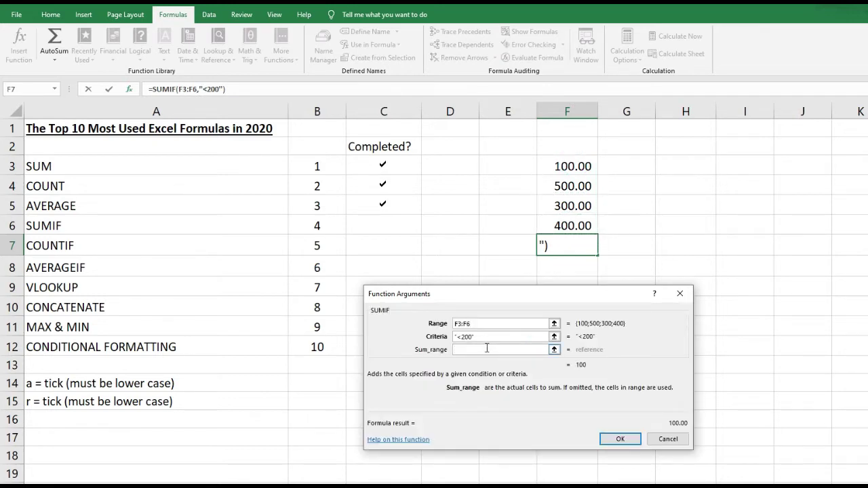
{"action": "left_click_drag", "start_coordinate": [572, 167], "coordinate": [573, 223]}
{"action": "key", "text": "Return"}
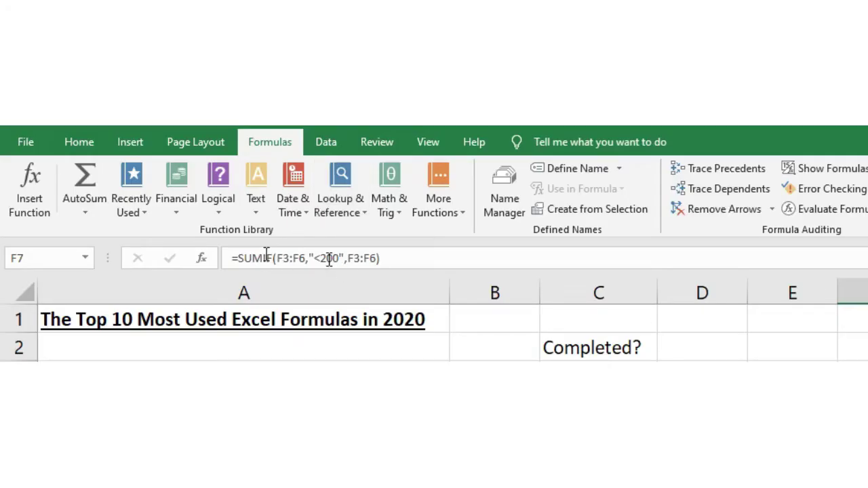
Change the SUMIF criterion in F7 to >200 and check it against the values in F4:F6.
{"action": "left_click", "coordinate": [319, 257]}
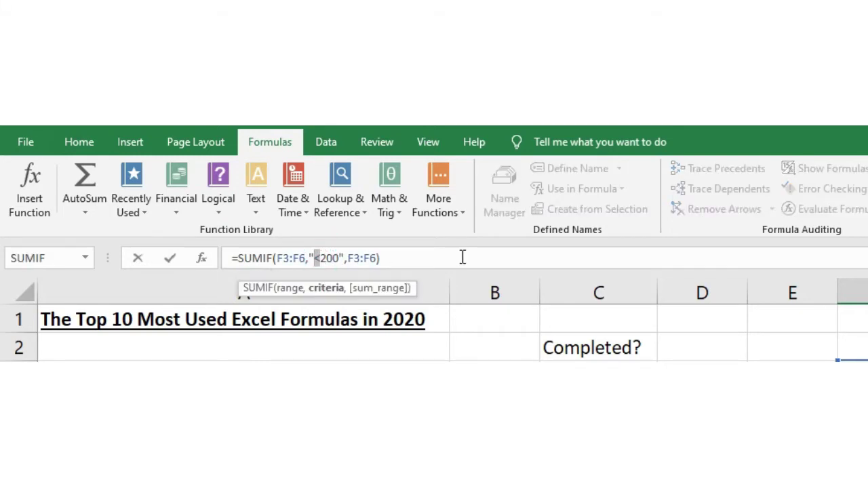
{"action": "key", "text": "Delete"}
{"action": "type", "text": ">"}
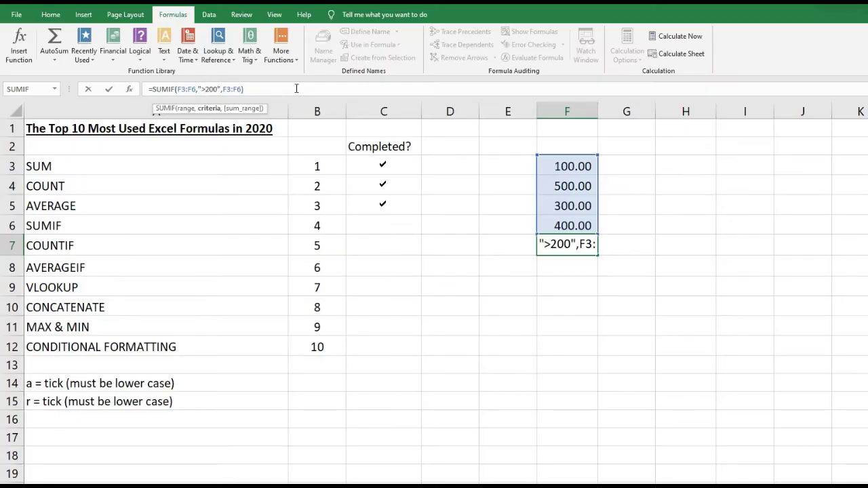
{"action": "key", "text": "Return"}
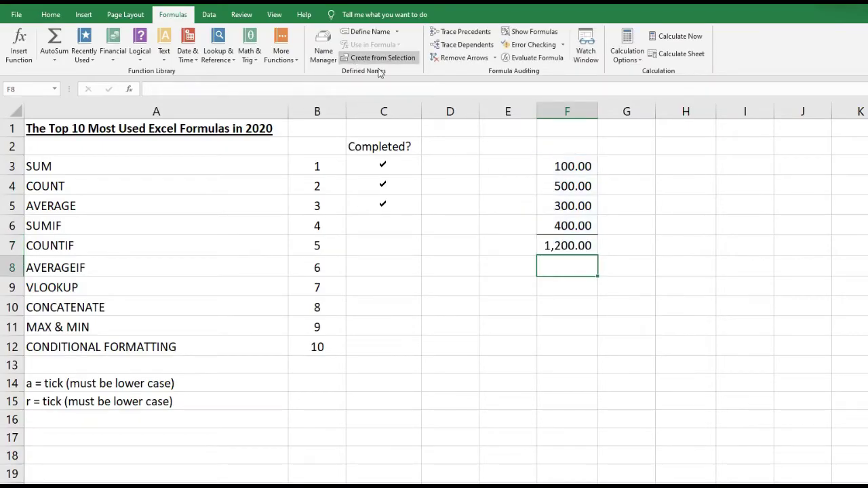
{"action": "left_click_drag", "start_coordinate": [587, 186], "coordinate": [577, 225]}
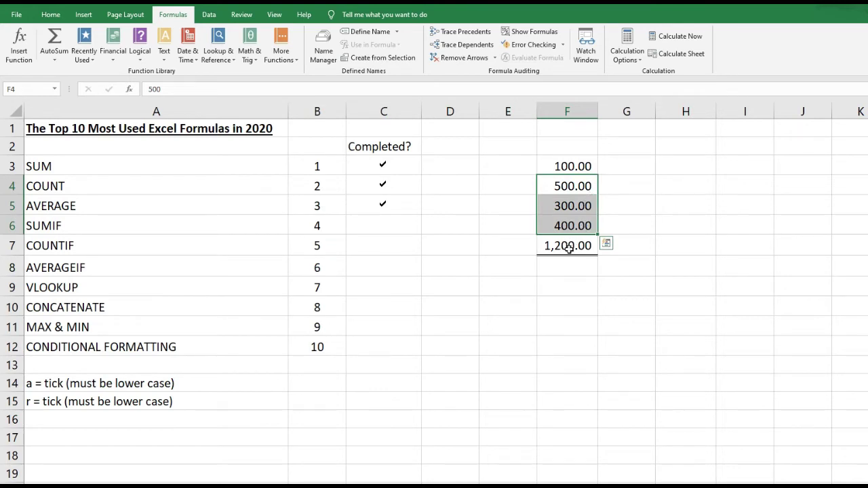
Clear F7 and re-enter the formula manually as =sumif(F3:F6,">200",F3:F6).
{"action": "left_click", "coordinate": [569, 244]}
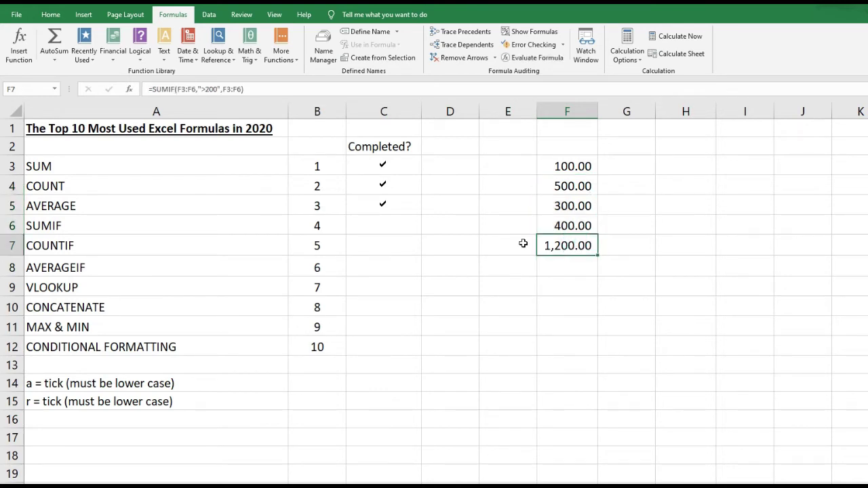
{"action": "key", "text": "Delete"}
{"action": "type", "text": "="}
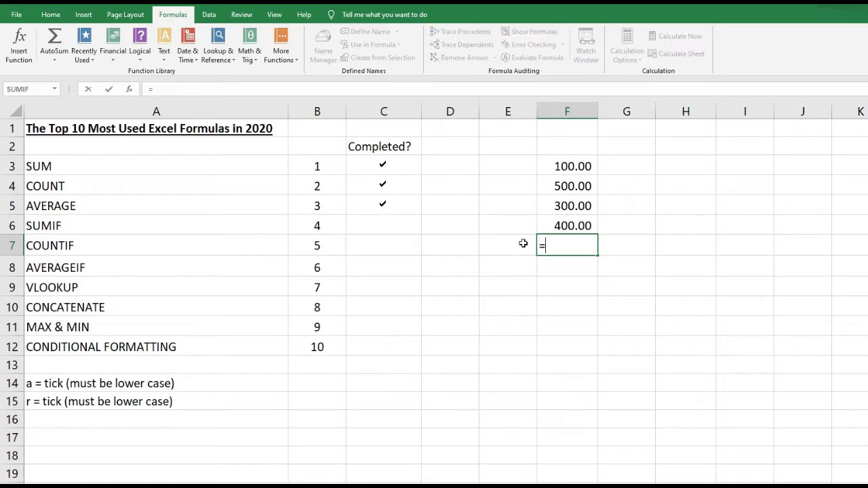
{"action": "type", "text": "sumi"}
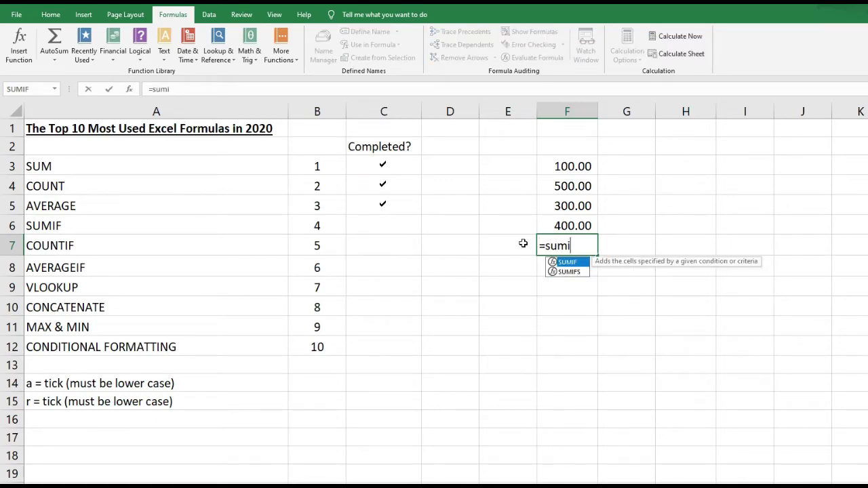
{"action": "type", "text": "f("}
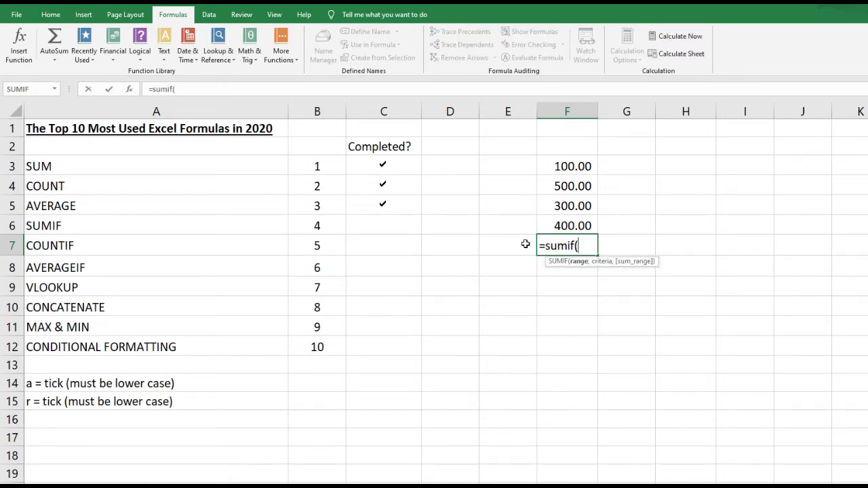
{"action": "left_click_drag", "start_coordinate": [589, 163], "coordinate": [583, 226]}
{"action": "left_click", "coordinate": [234, 88]}
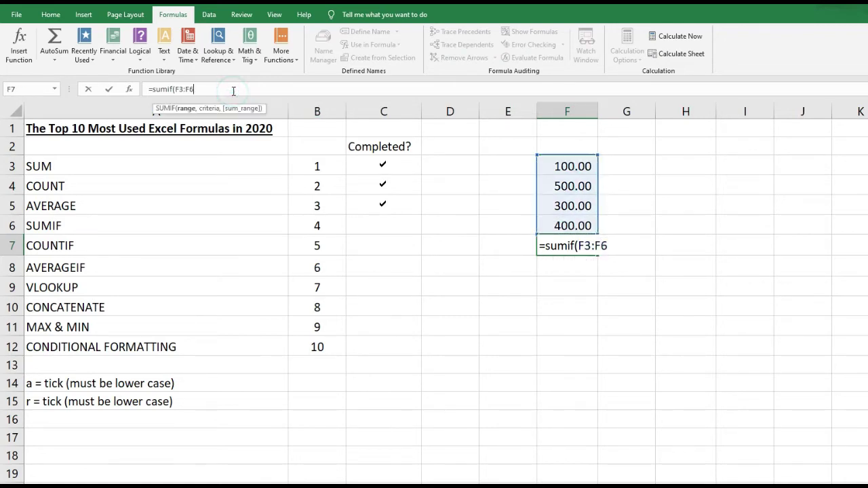
{"action": "type", "text": ","}
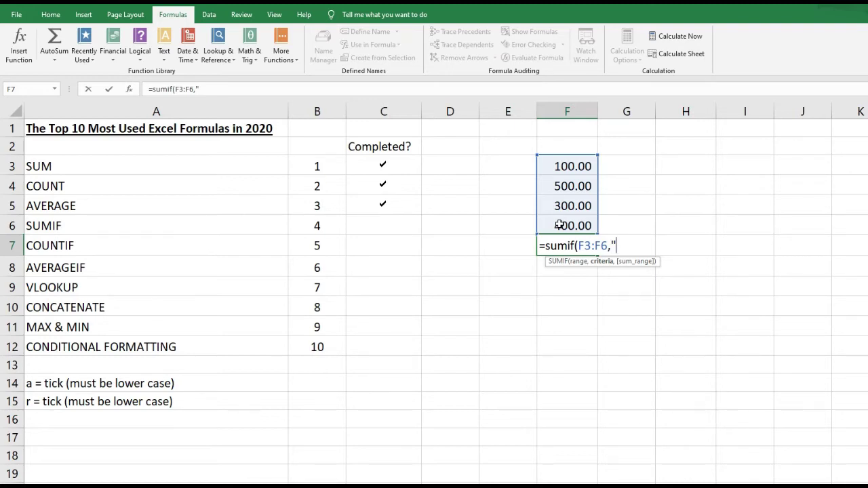
{"action": "type", "text": ">200"}
{"action": "type", "text": ","}
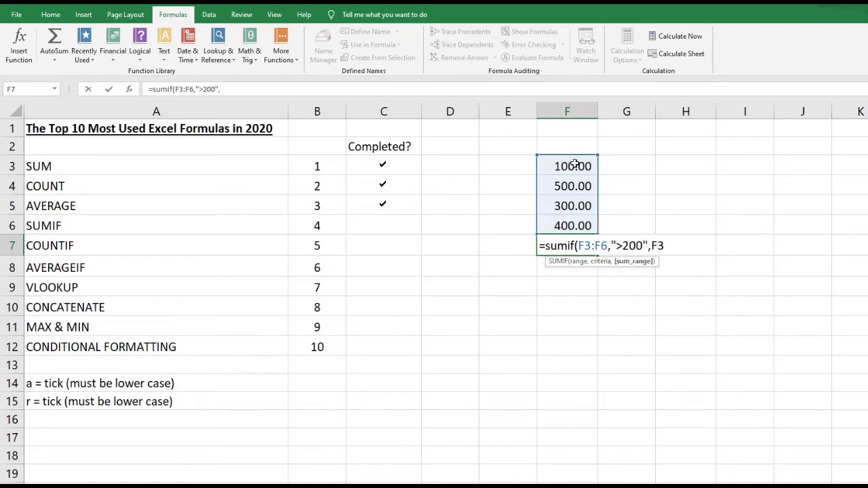
{"action": "left_click_drag", "start_coordinate": [576, 167], "coordinate": [574, 226]}
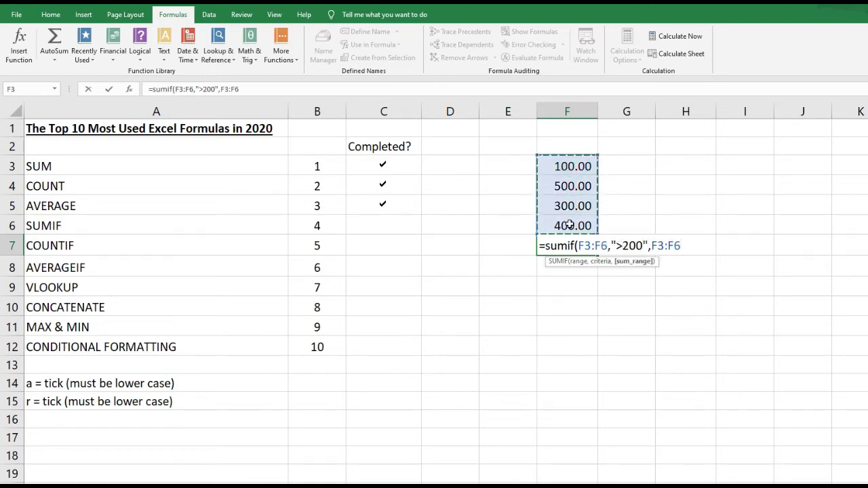
{"action": "type", "text": ")"}
{"action": "key", "text": "Return"}
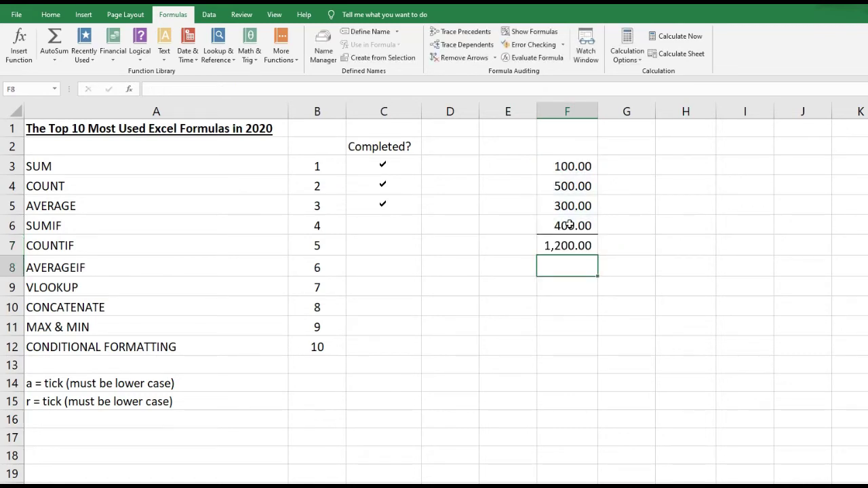
Mark SUMIF as completed by entering a in C6, and clear F7.
{"action": "left_click", "coordinate": [368, 222]}
{"action": "type", "text": "a"}
{"action": "left_click", "coordinate": [368, 268]}
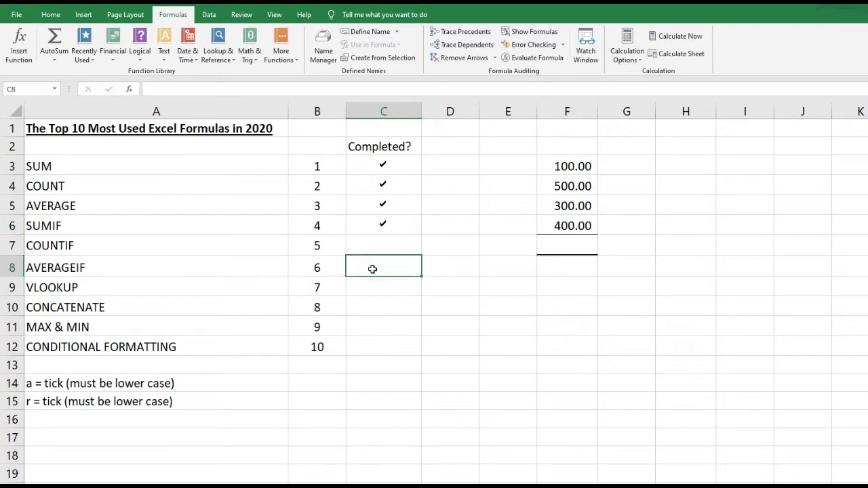
{"action": "left_click", "coordinate": [383, 240]}
Insert the COUNTIF function in F7 with Range F3:F6 and Criteria >400, then review the counted numbers.
{"action": "left_click", "coordinate": [580, 247]}
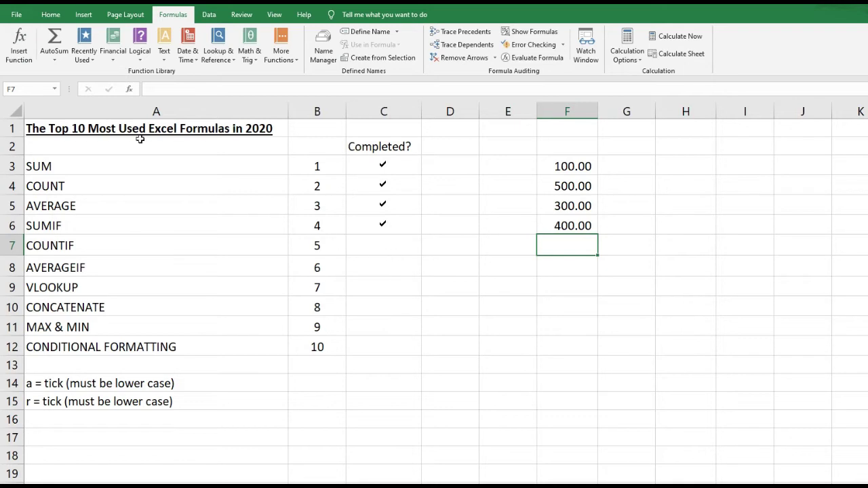
{"action": "left_click", "coordinate": [25, 65]}
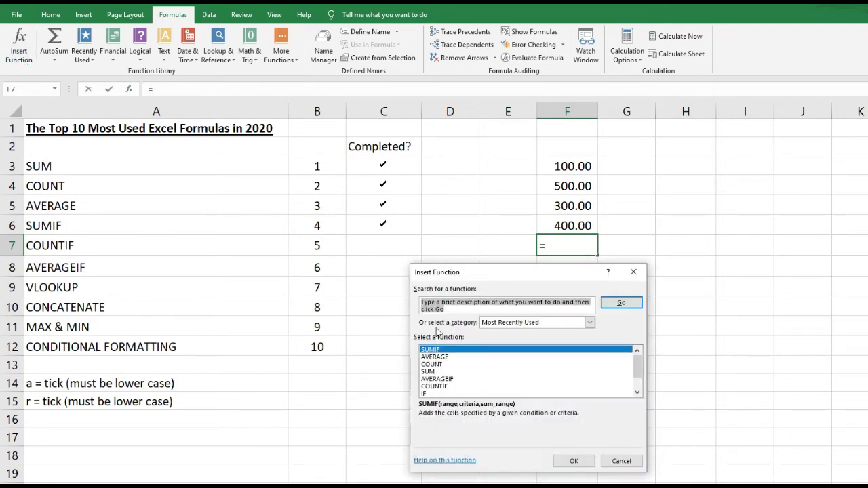
{"action": "left_click", "coordinate": [453, 387]}
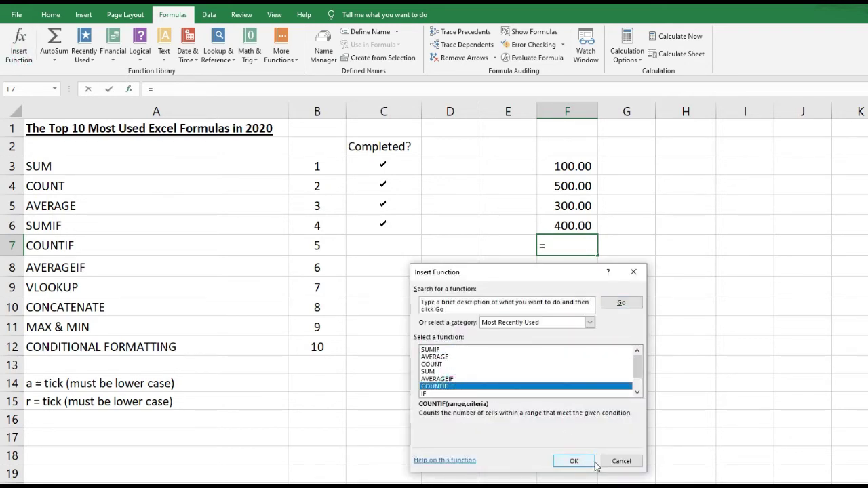
{"action": "left_click", "coordinate": [571, 459]}
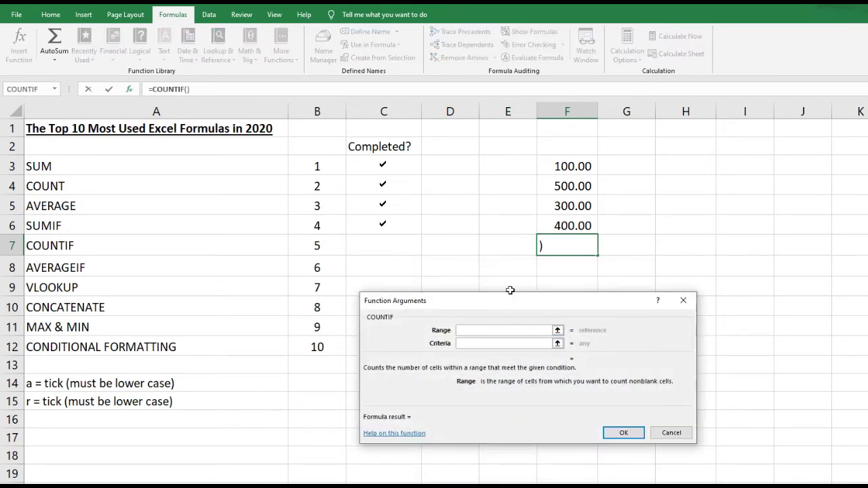
{"action": "left_click", "coordinate": [467, 343]}
{"action": "type", "text": ">"}
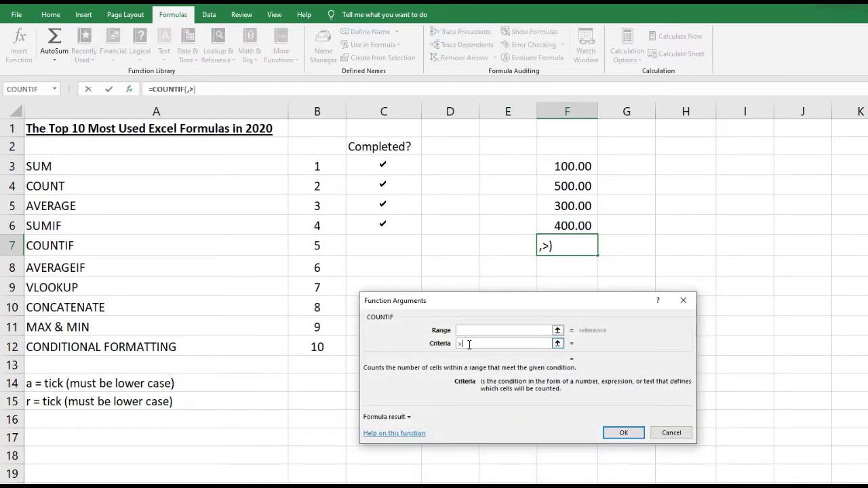
{"action": "type", "text": "400"}
{"action": "left_click", "coordinate": [468, 330]}
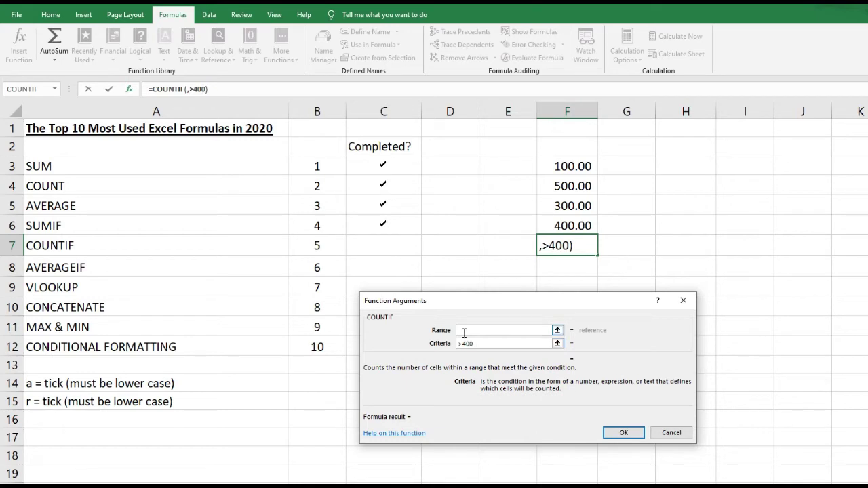
{"action": "left_click_drag", "start_coordinate": [573, 166], "coordinate": [575, 226]}
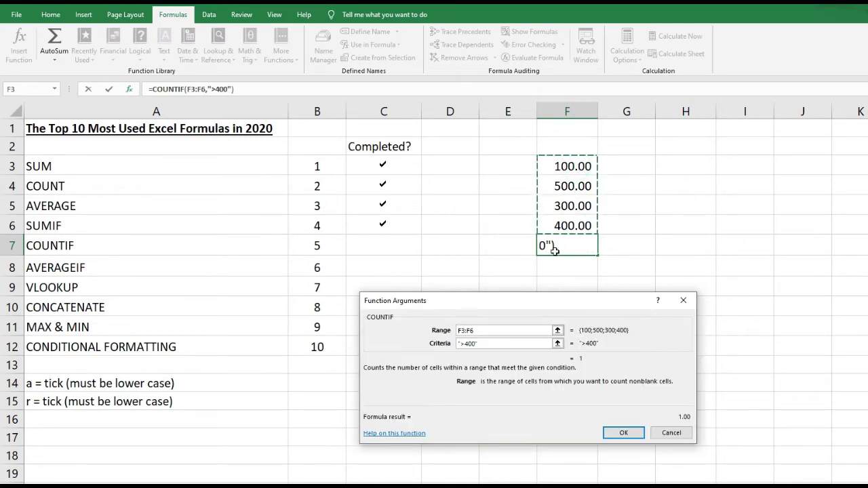
{"action": "key", "text": "Return"}
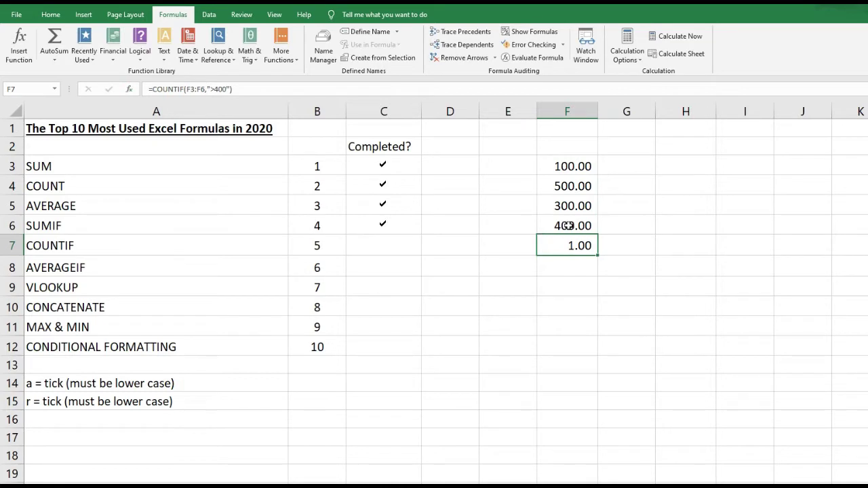
{"action": "left_click", "coordinate": [567, 226]}
{"action": "left_click_drag", "start_coordinate": [581, 167], "coordinate": [584, 225]}
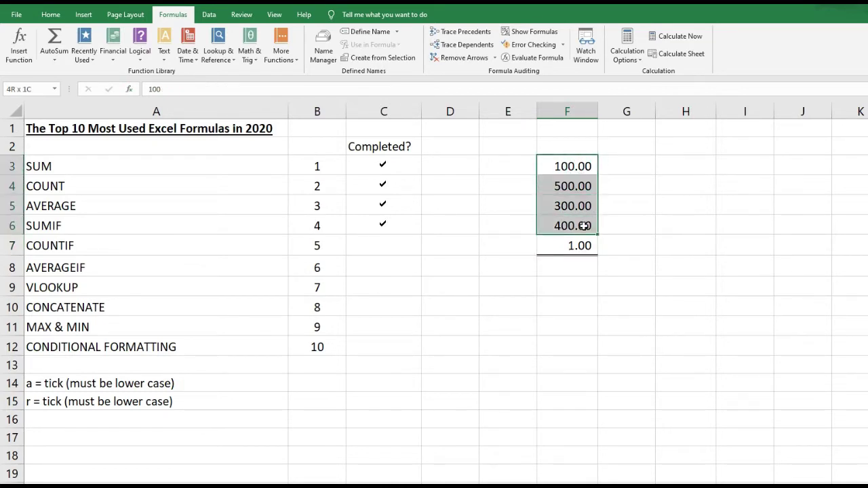
Highlight cell F4, the value counted by the COUNTIF formula, with a yellow fill.
{"action": "left_click_drag", "start_coordinate": [590, 165], "coordinate": [586, 226]}
{"action": "left_click", "coordinate": [575, 183]}
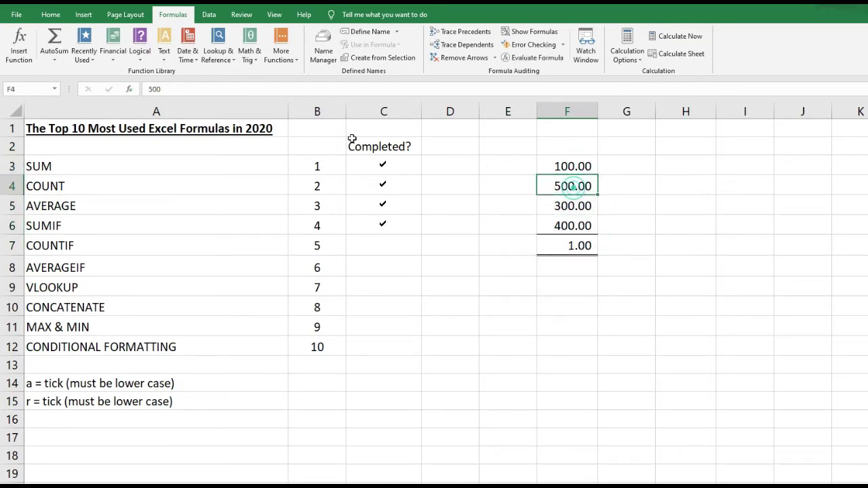
{"action": "left_click", "coordinate": [51, 15]}
{"action": "left_click", "coordinate": [187, 54]}
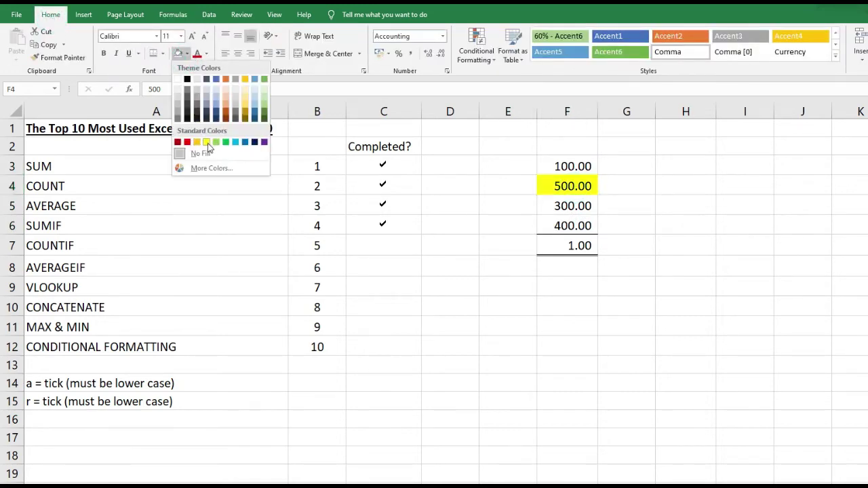
{"action": "left_click", "coordinate": [208, 143]}
Change the COUNTIF criterion in F7 to <400 and check it against the matching values in F5 and F3.
{"action": "left_click", "coordinate": [574, 244]}
{"action": "left_click", "coordinate": [198, 89]}
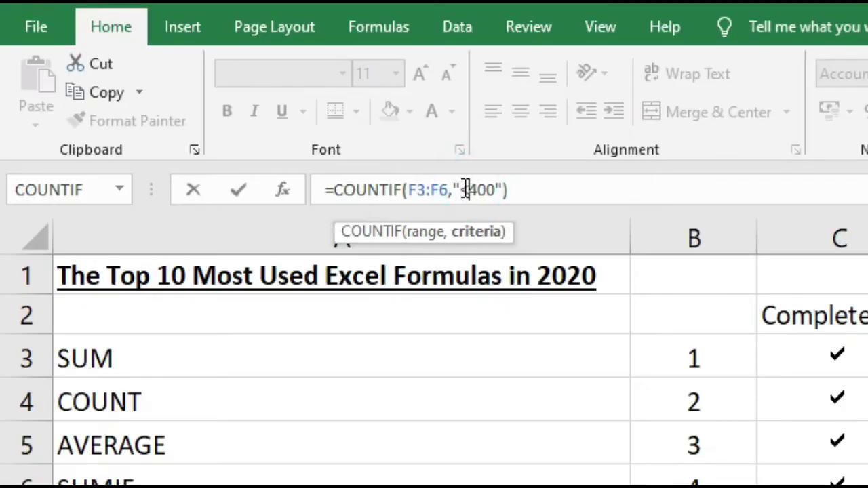
{"action": "key", "text": "Return"}
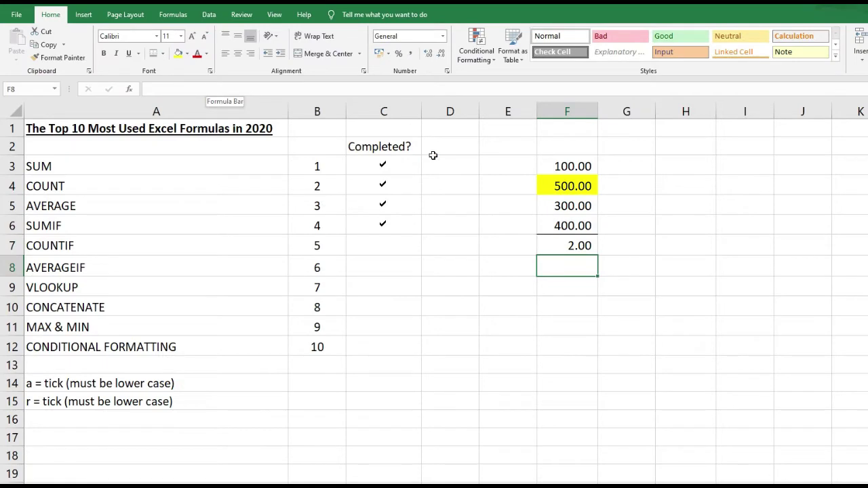
{"action": "left_click", "coordinate": [561, 206]}
{"action": "left_click", "coordinate": [572, 162], "text": "ctrl"}
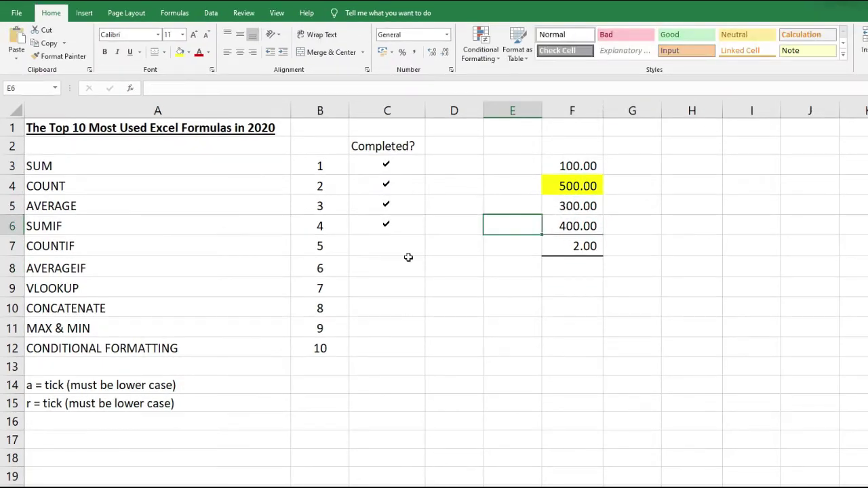
Mark COUNTIF as completed by entering a in C7, and clear F7.
{"action": "left_click", "coordinate": [393, 246]}
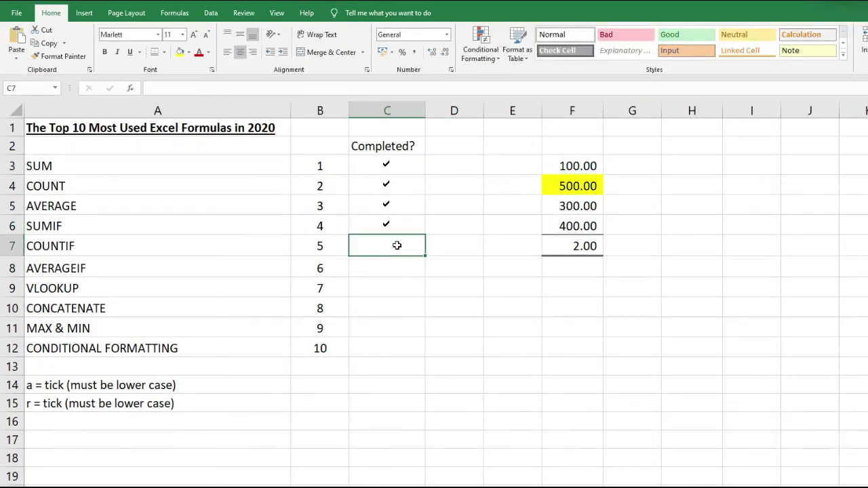
{"action": "type", "text": "a"}
{"action": "left_click", "coordinate": [412, 283]}
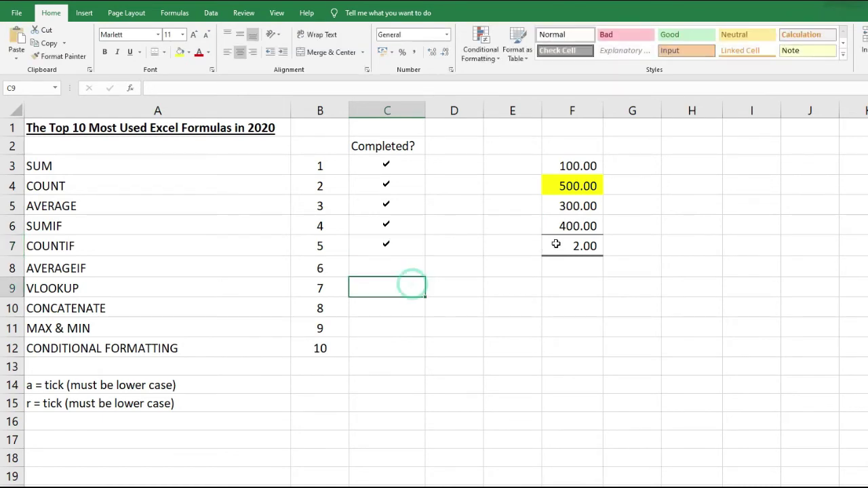
{"action": "left_click", "coordinate": [553, 246]}
{"action": "key", "text": "Delete"}
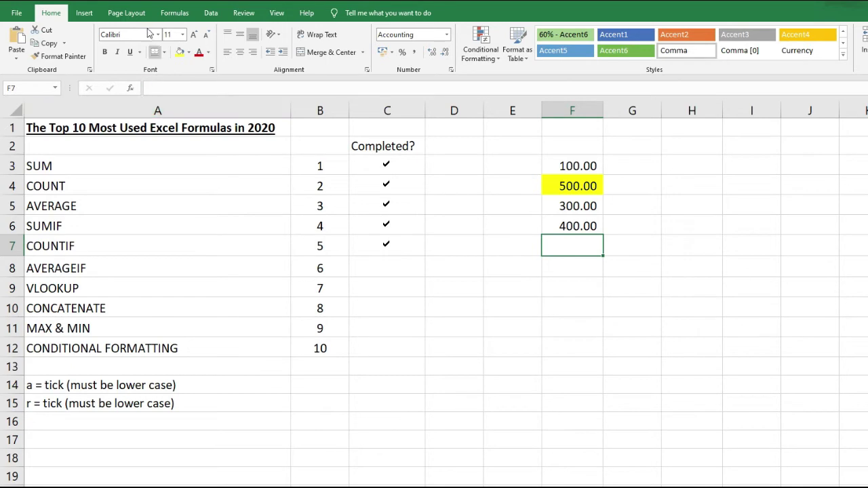
Insert the AVERAGEIF function in F7 with Range F3:F6, Criteria <1000 and Average_range F3:F6.
{"action": "left_click", "coordinate": [174, 13]}
{"action": "left_click", "coordinate": [20, 47]}
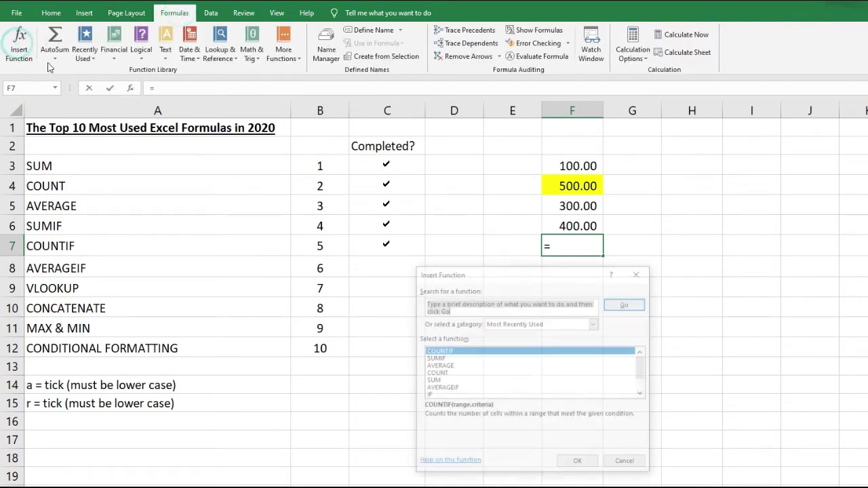
{"action": "left_click", "coordinate": [456, 388]}
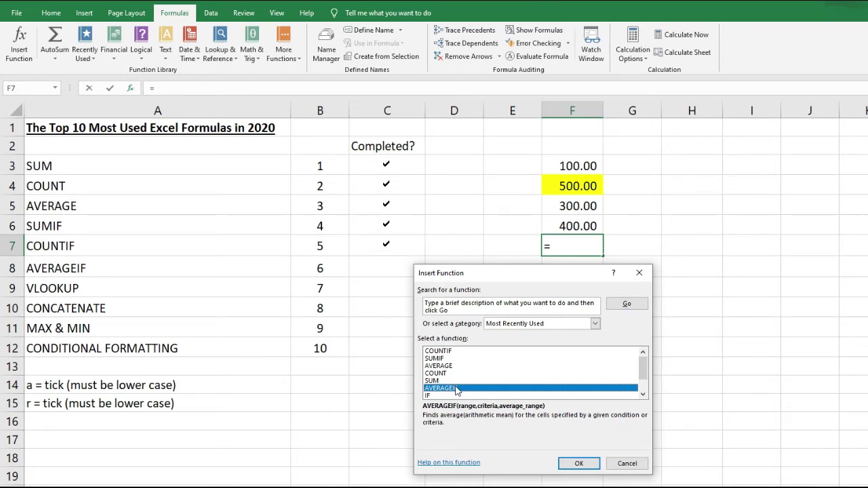
{"action": "left_click", "coordinate": [578, 464]}
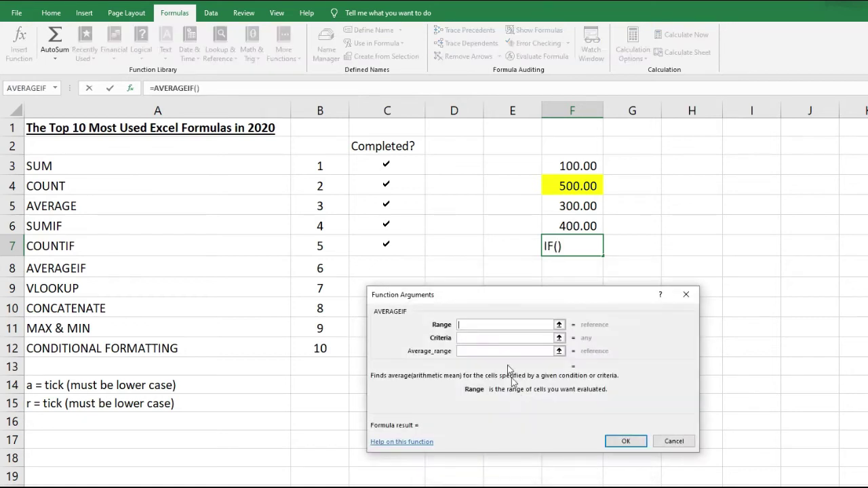
{"action": "left_click", "coordinate": [484, 324]}
{"action": "left_click_drag", "start_coordinate": [584, 159], "coordinate": [577, 228]}
{"action": "left_click", "coordinate": [468, 337]}
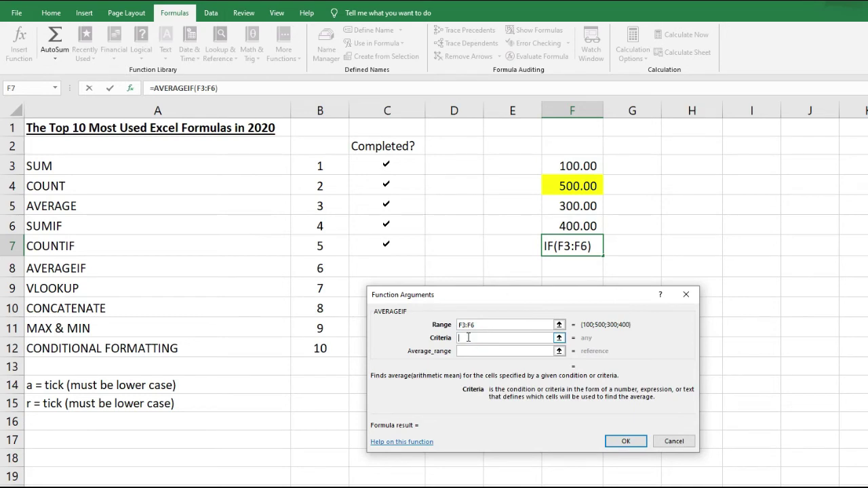
{"action": "type", "text": "<1000"}
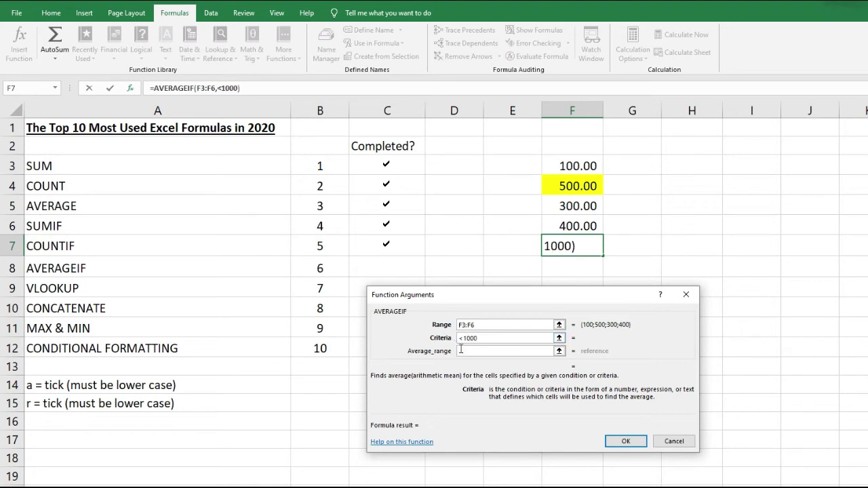
{"action": "left_click", "coordinate": [474, 351]}
{"action": "left_click_drag", "start_coordinate": [583, 165], "coordinate": [575, 226]}
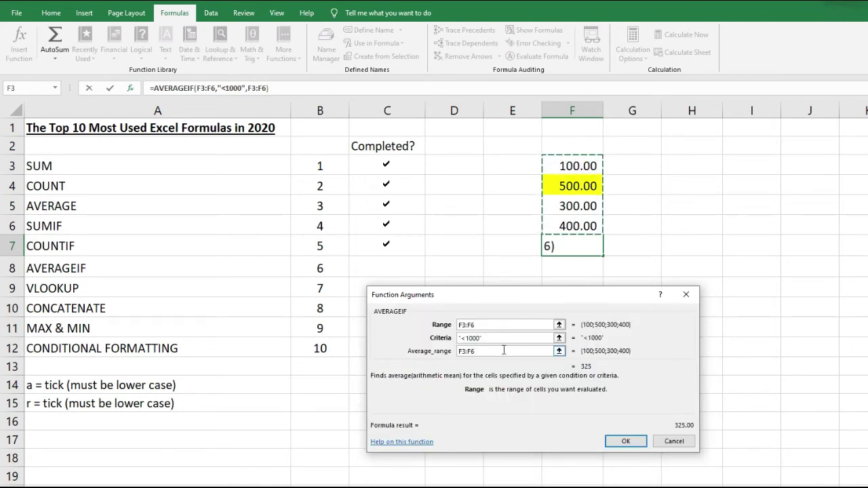
{"action": "left_click", "coordinate": [625, 442]}
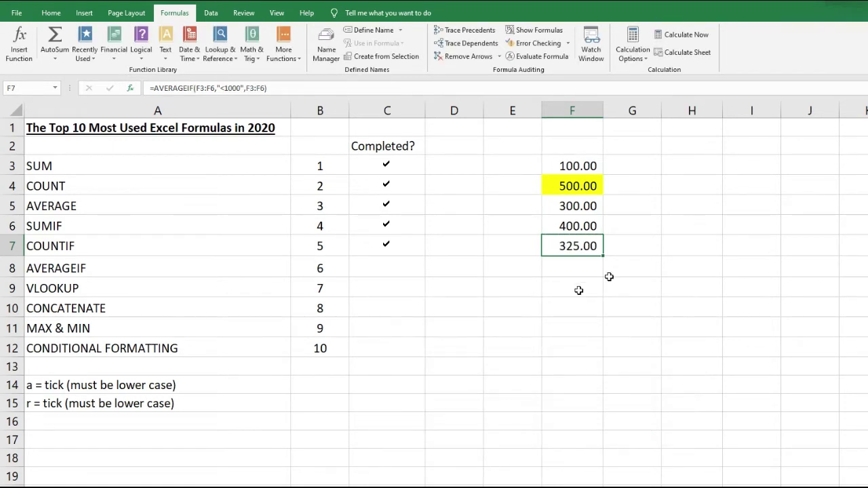
Total the values F3:F6 with a SUM formula in H3 to cross-check the average.
{"action": "left_click_drag", "start_coordinate": [581, 160], "coordinate": [580, 226]}
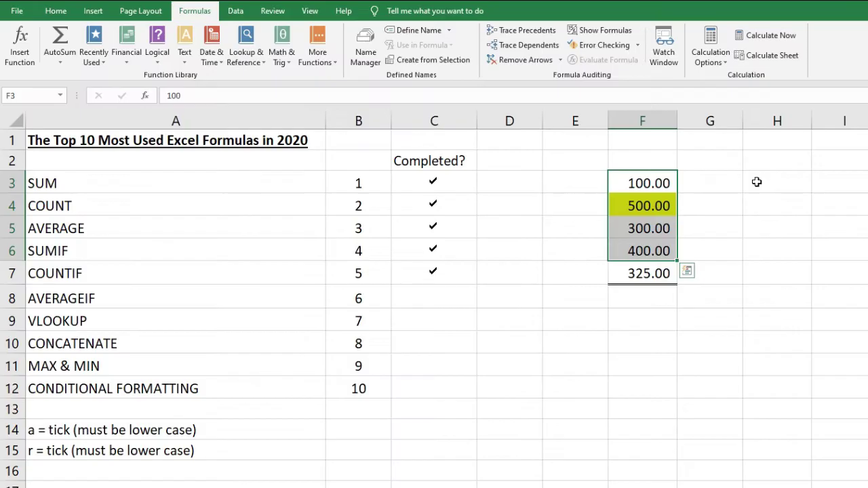
{"action": "left_click", "coordinate": [757, 180]}
{"action": "left_click", "coordinate": [55, 11]}
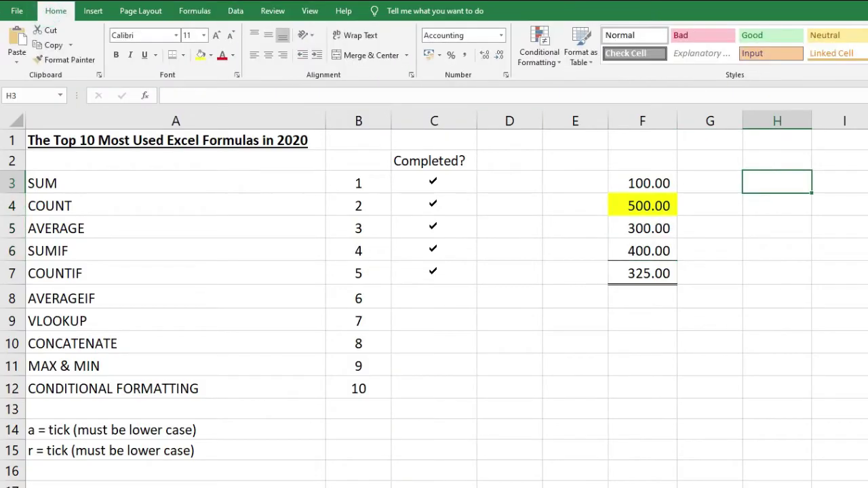
{"action": "type", "text": "=sum("}
{"action": "left_click_drag", "start_coordinate": [649, 174], "coordinate": [643, 224]}
{"action": "key", "text": "Return"}
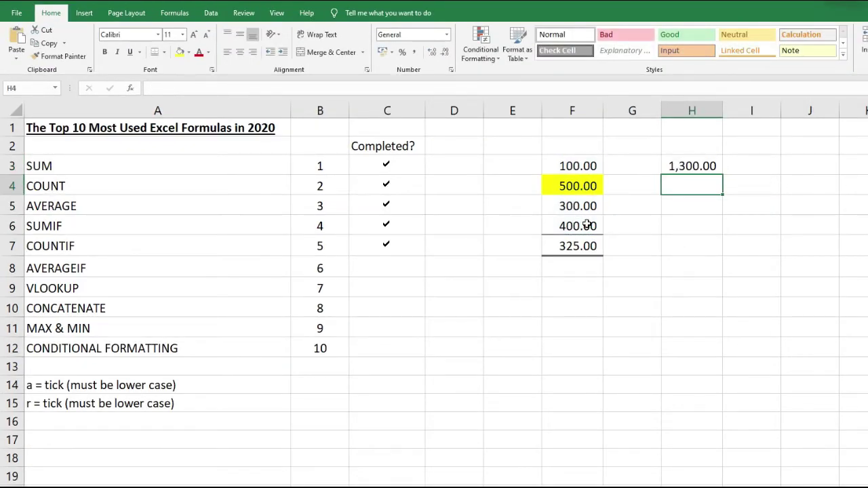
Enter =H3/4 in H4 and give the cell a top and double bottom border.
{"action": "type", "text": "="}
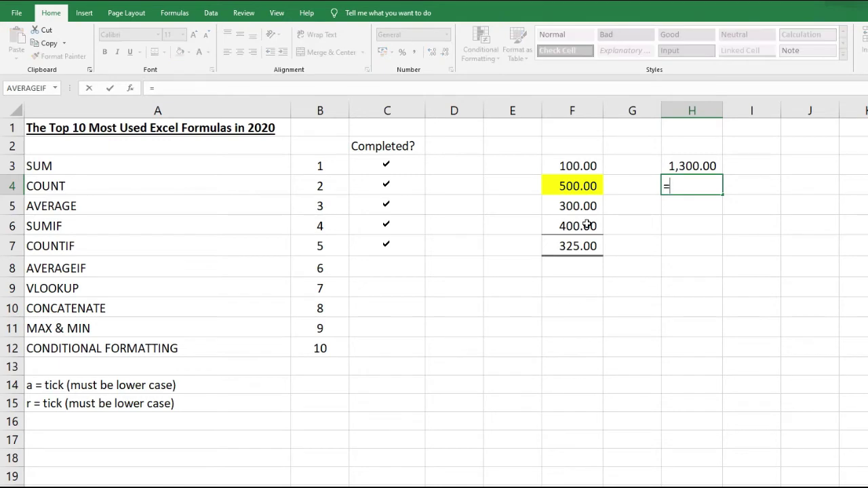
{"action": "key", "text": "Up"}
{"action": "type", "text": "/4"}
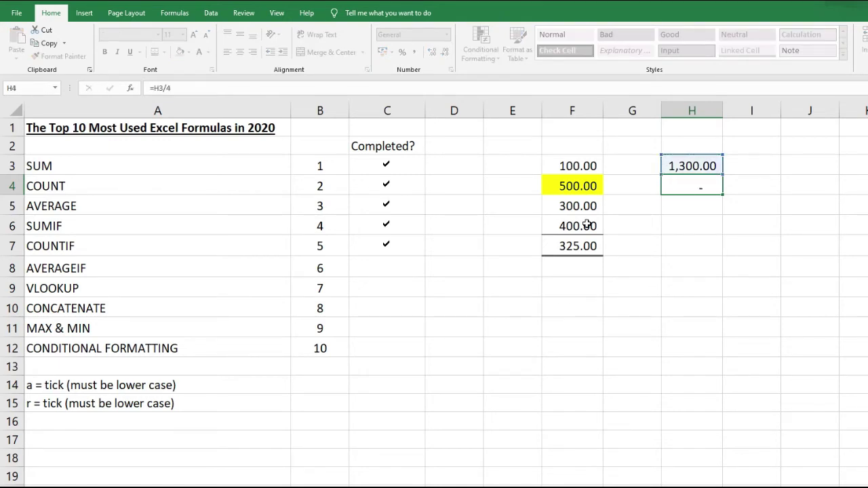
{"action": "key", "text": "Return"}
{"action": "left_click", "coordinate": [705, 185]}
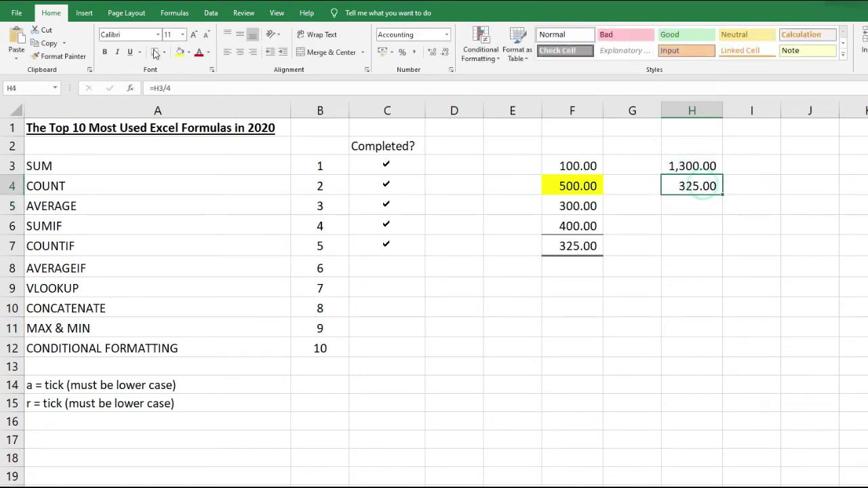
{"action": "left_click", "coordinate": [155, 52]}
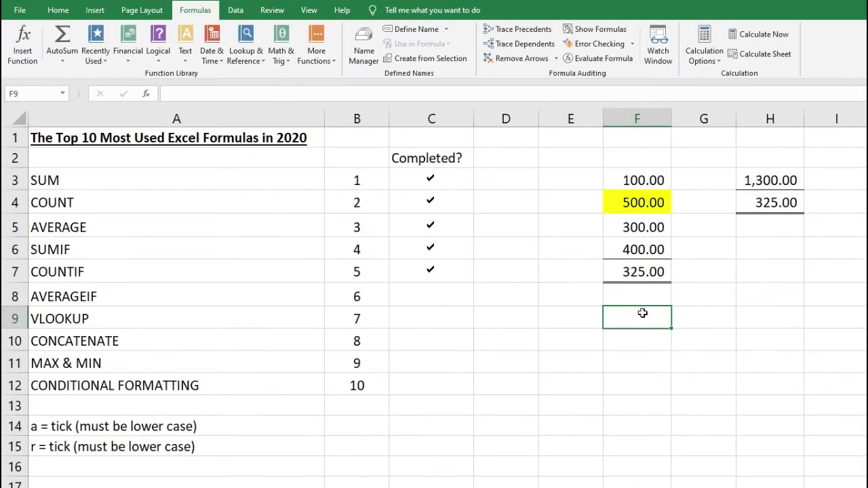
Enter the formula manually in F9 as =averageif(F3:F6,"<1000",F3:F6).
{"action": "type", "text": "="}
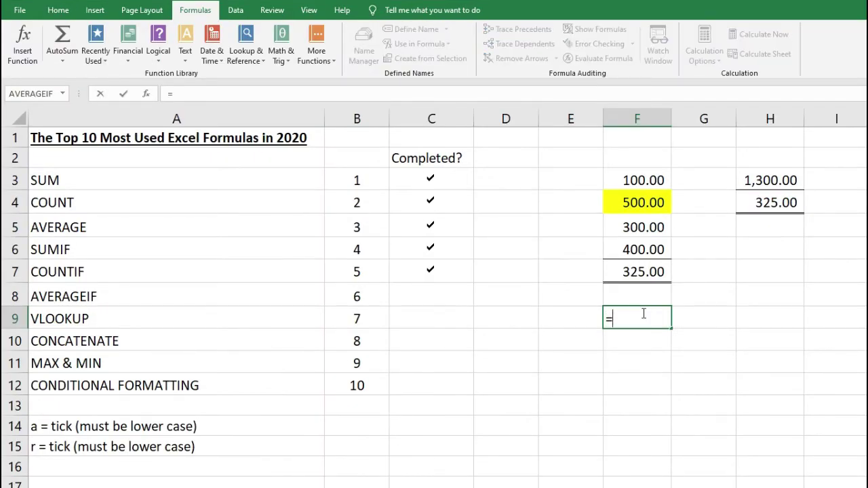
{"action": "type", "text": "average"}
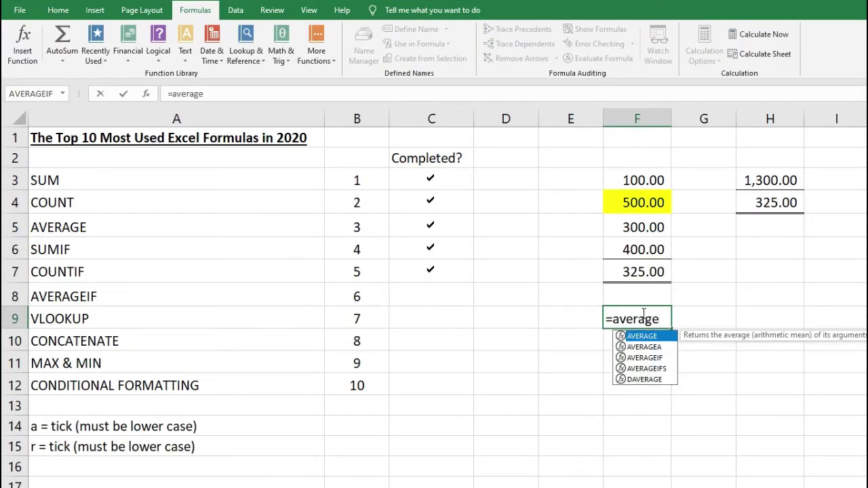
{"action": "type", "text": "id"}
{"action": "key", "text": "BackSpace"}
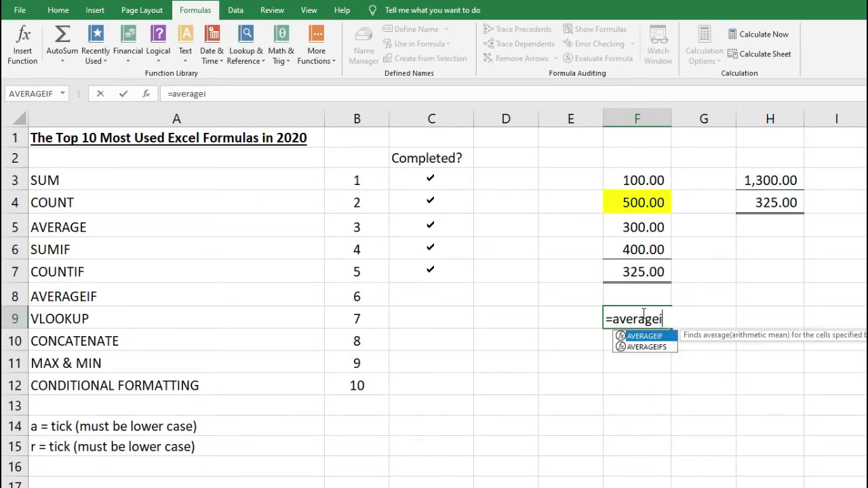
{"action": "type", "text": "f("}
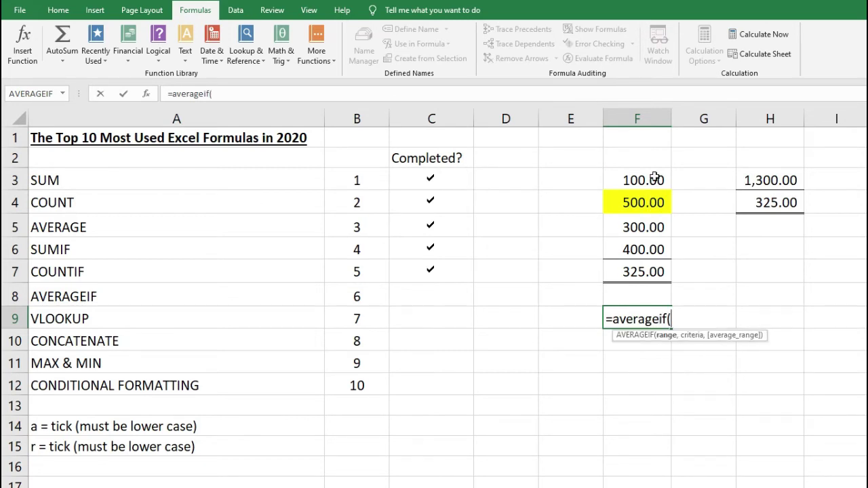
{"action": "left_click_drag", "start_coordinate": [654, 179], "coordinate": [654, 247]}
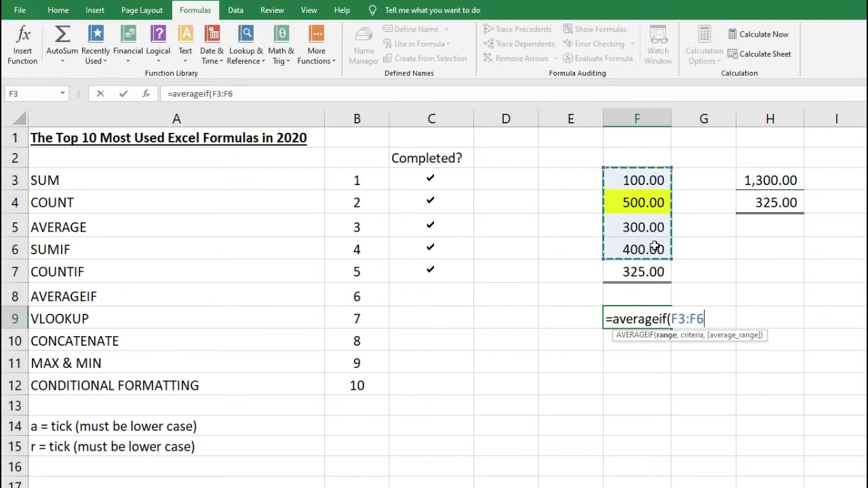
{"action": "type", "text": ","}
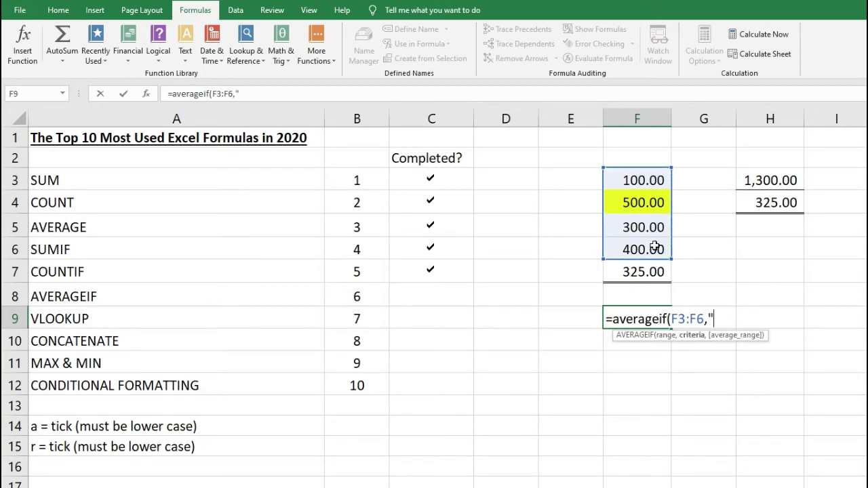
{"action": "type", "text": "\"<1000"}
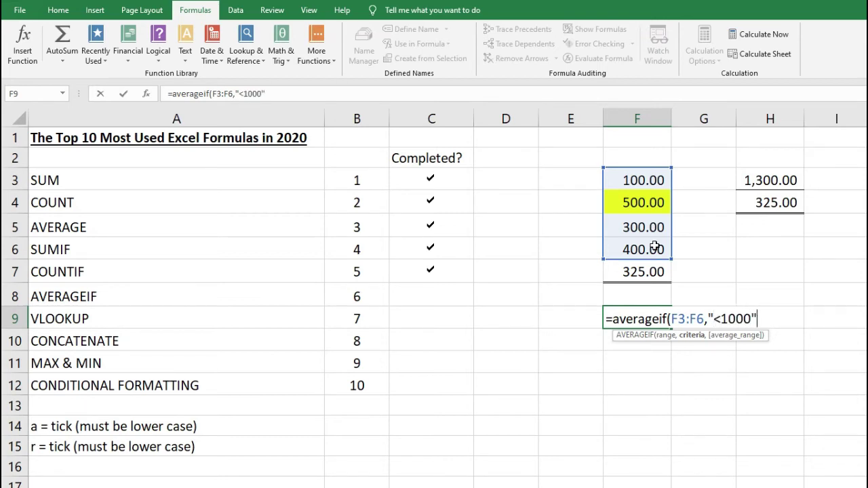
{"action": "type", "text": "\","}
{"action": "left_click_drag", "start_coordinate": [644, 177], "coordinate": [647, 242]}
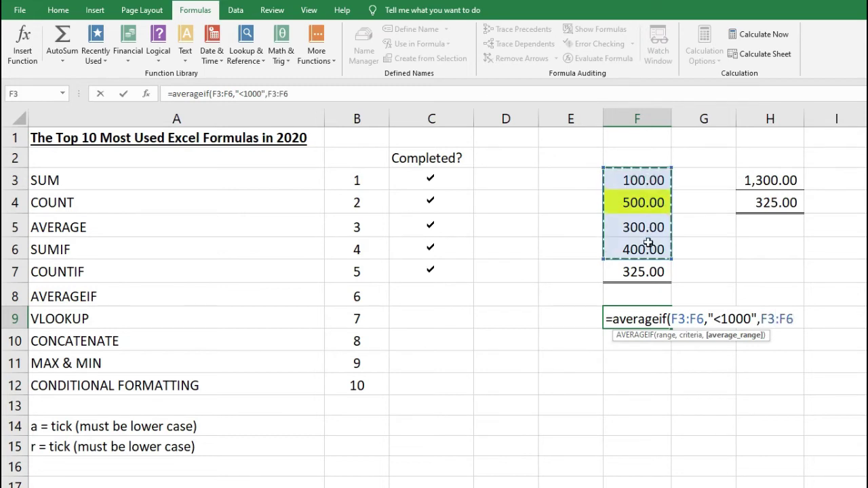
{"action": "type", "text": ")"}
{"action": "key", "text": "Return"}
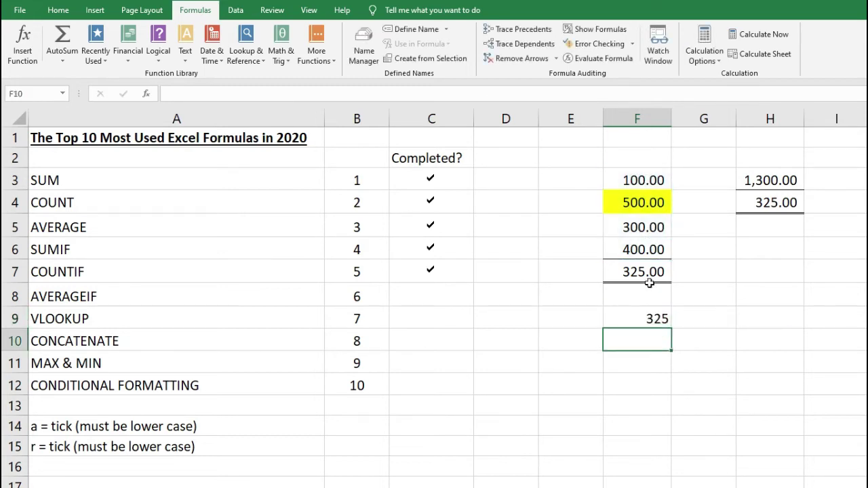
Apply the comma number style to the AVERAGEIF result in F9.
{"action": "left_click", "coordinate": [650, 316]}
{"action": "left_click", "coordinate": [65, 12]}
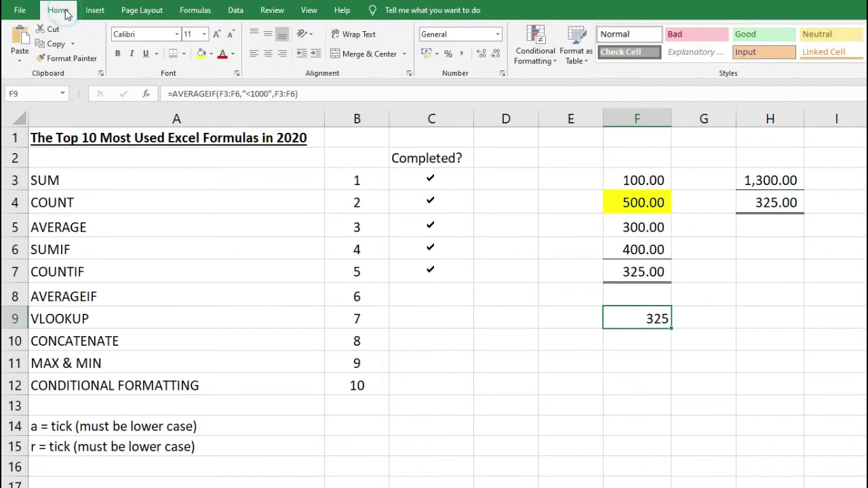
{"action": "left_click", "coordinate": [462, 58]}
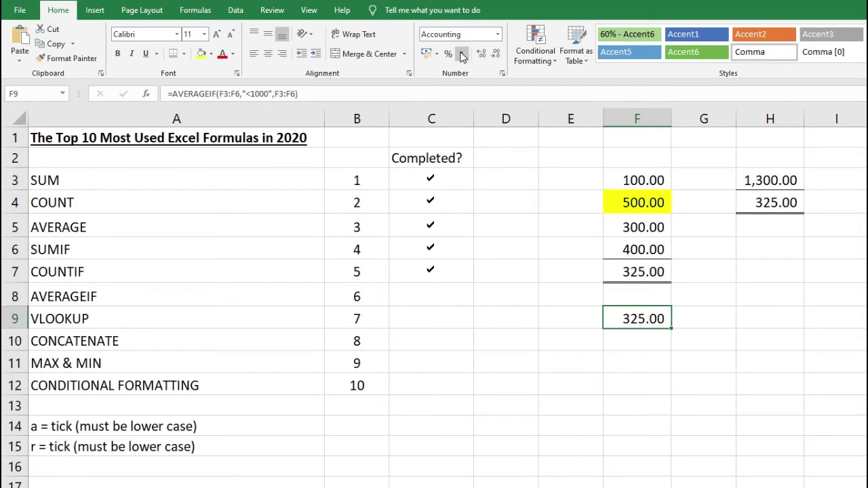
Mark AVERAGEIF as completed by entering a in C8.
{"action": "left_click", "coordinate": [434, 288]}
{"action": "type", "text": "a"}
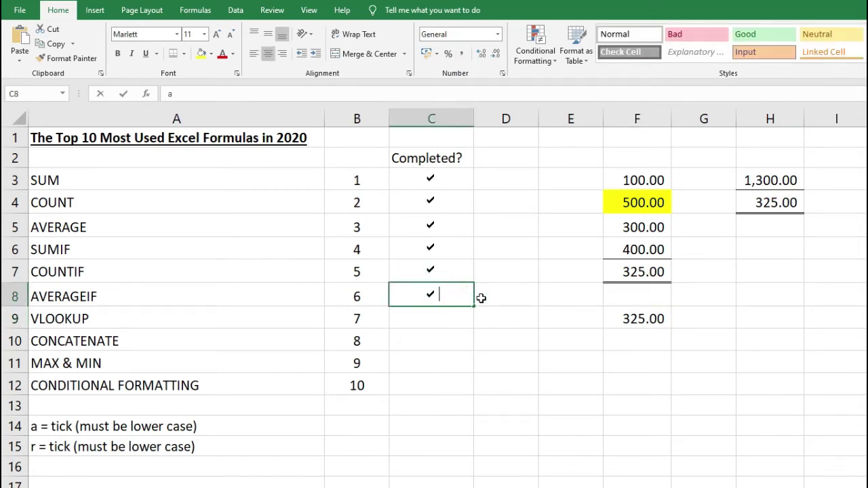
{"action": "left_click", "coordinate": [495, 323]}
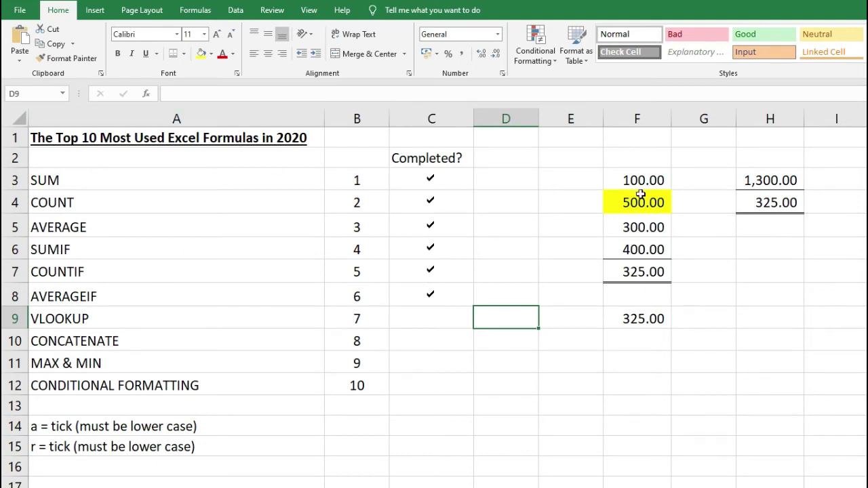
Apply the Number format to cells E3:E7 beside the sample numbers.
{"action": "left_click", "coordinate": [580, 179]}
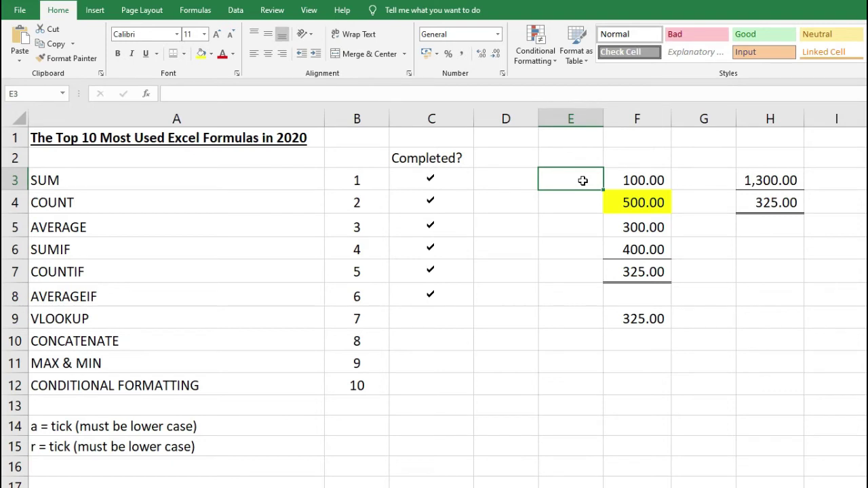
{"action": "left_click_drag", "start_coordinate": [582, 181], "coordinate": [573, 271]}
{"action": "left_click", "coordinate": [498, 36]}
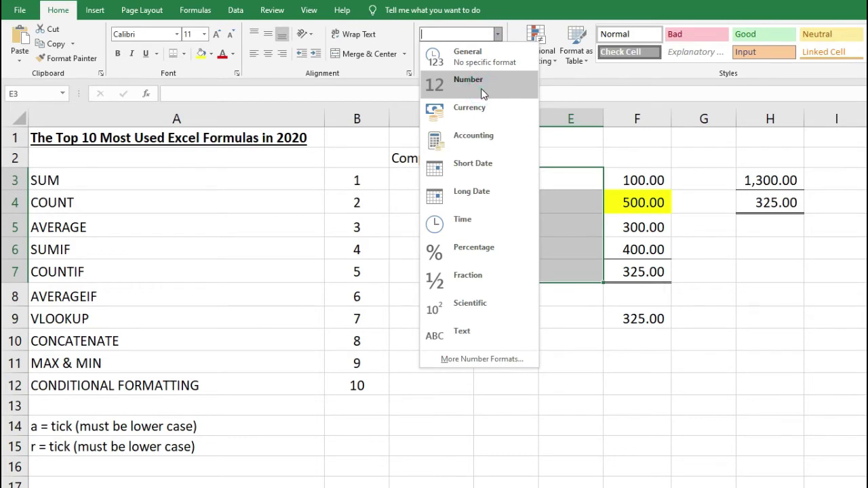
{"action": "left_click", "coordinate": [482, 92]}
Enter the item labels Box, Teddy, Color and Table in cells E3 to E6.
{"action": "left_click", "coordinate": [591, 183]}
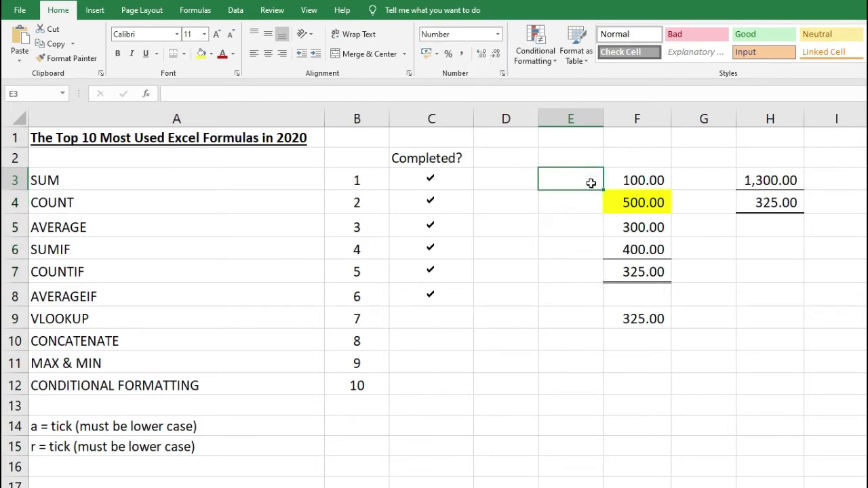
{"action": "type", "text": "Box"}
{"action": "key", "text": "Return"}
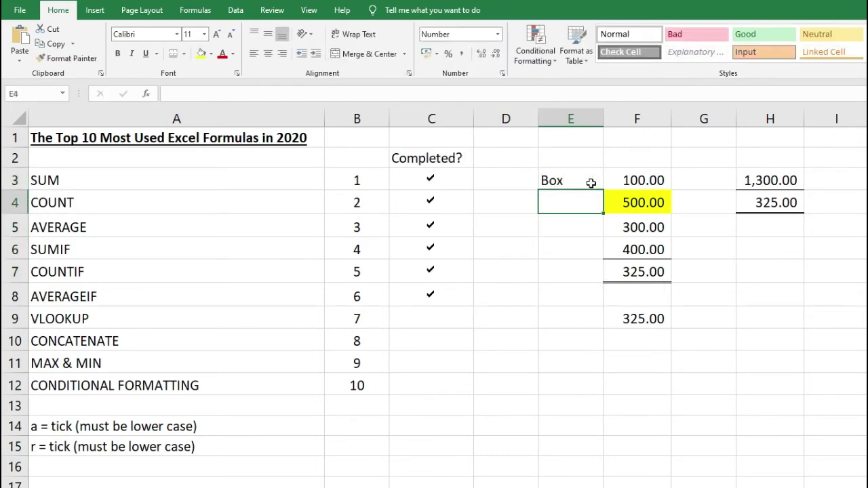
{"action": "type", "text": "Teddy"}
{"action": "key", "text": "Return"}
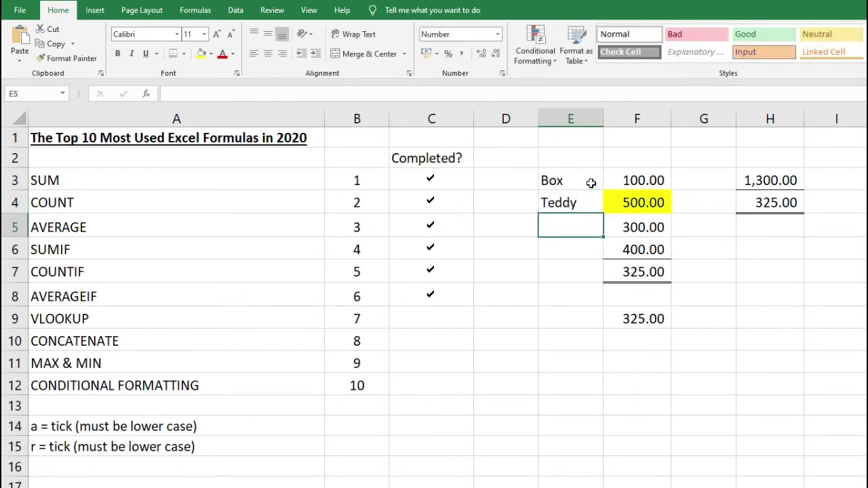
{"action": "type", "text": "Color"}
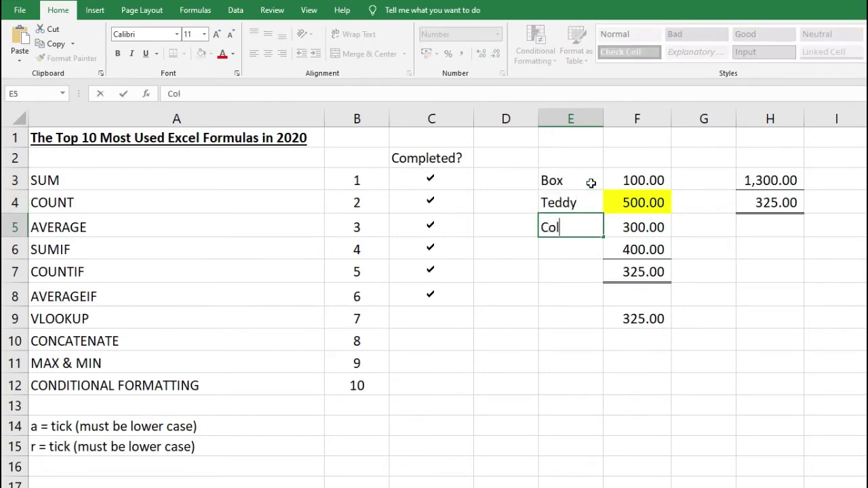
{"action": "key", "text": "Return"}
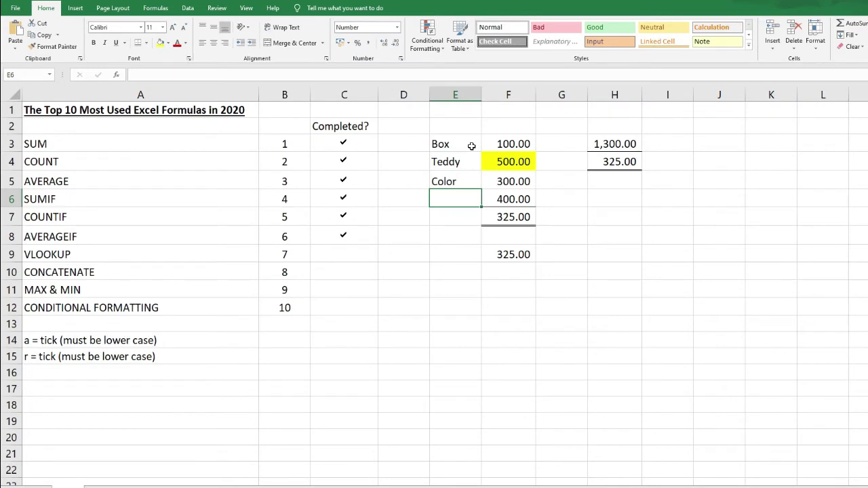
{"action": "type", "text": "Table"}
{"action": "key", "text": "Return"}
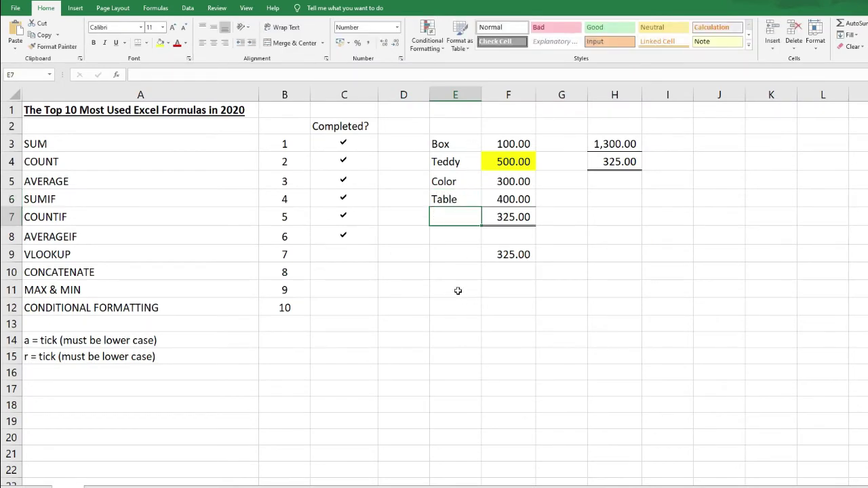
Draw an outside border around the range E11:I17 to frame the VLOOKUP example area.
{"action": "left_click_drag", "start_coordinate": [457, 290], "coordinate": [688, 392]}
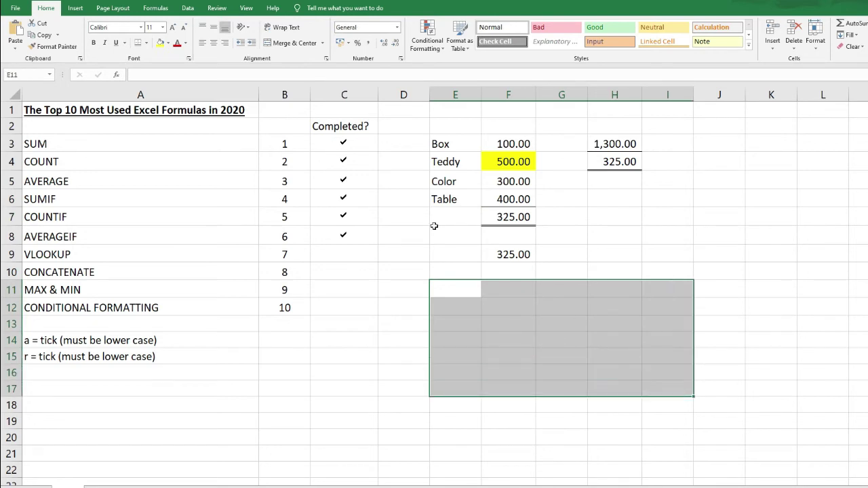
{"action": "left_click", "coordinate": [147, 45]}
{"action": "left_click", "coordinate": [170, 167]}
{"action": "left_click", "coordinate": [509, 295]}
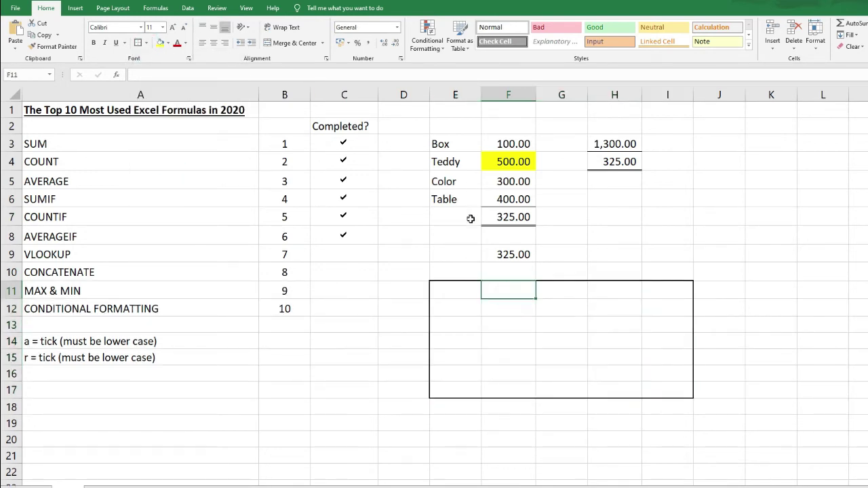
Copy the Table label from E6 into E12 inside the bordered area.
{"action": "left_click", "coordinate": [454, 198]}
{"action": "key", "text": "ctrl+c"}
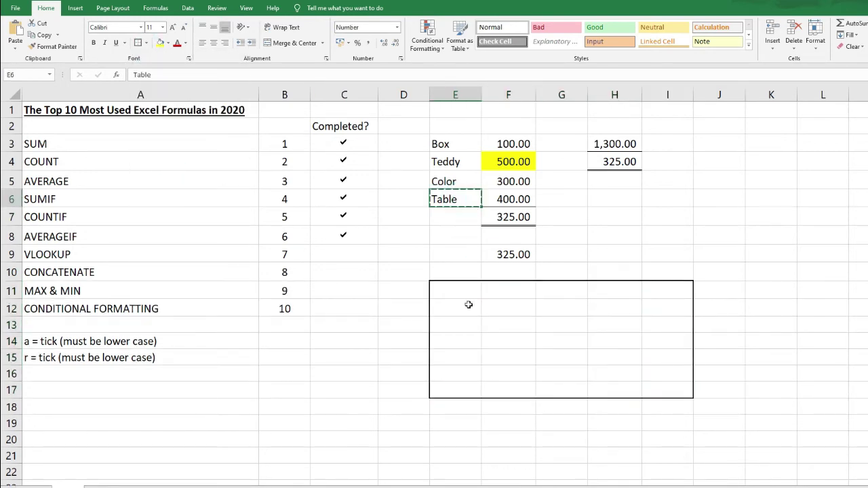
{"action": "left_click", "coordinate": [451, 309]}
{"action": "key", "text": "ctrl+v"}
{"action": "key", "text": "Escape"}
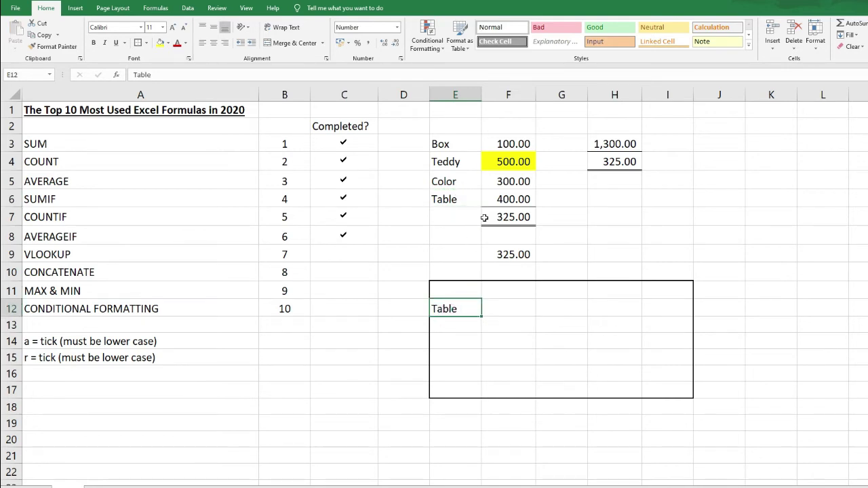
{"action": "left_click", "coordinate": [504, 198]}
{"action": "left_click_drag", "start_coordinate": [449, 299], "coordinate": [678, 390]}
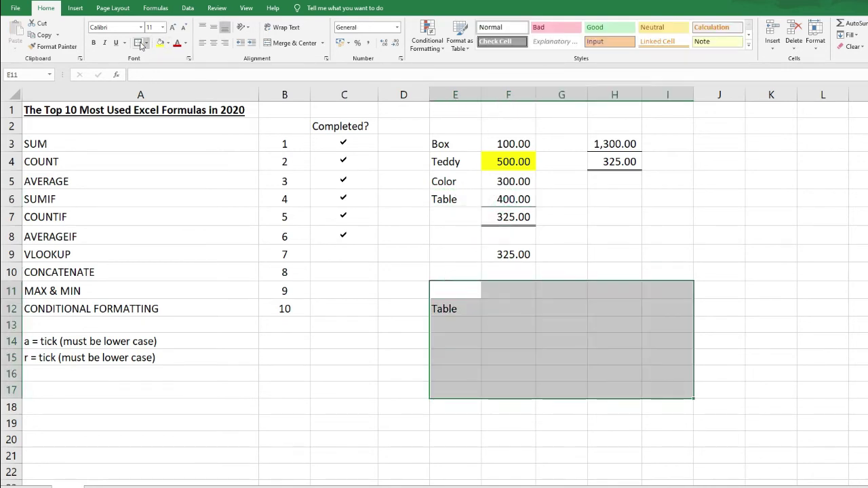
Find VLOOKUP among all function categories and insert the function in F12.
{"action": "left_click", "coordinate": [512, 314]}
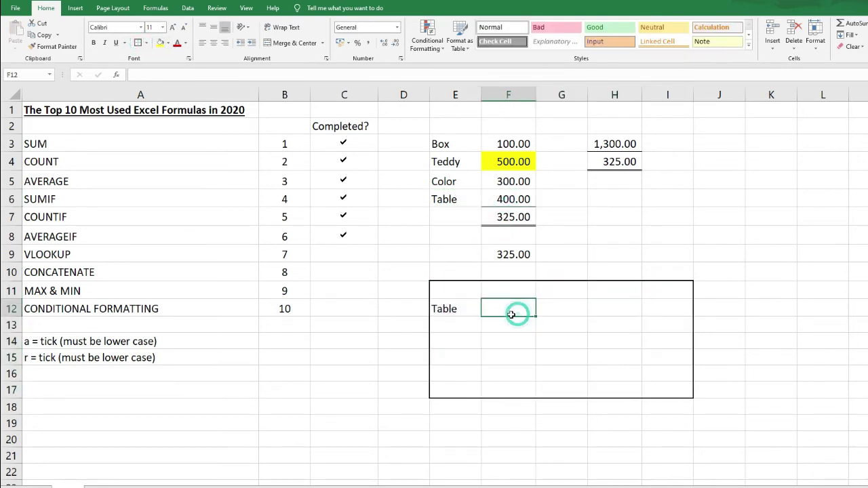
{"action": "left_click", "coordinate": [75, 8]}
{"action": "left_click", "coordinate": [155, 9]}
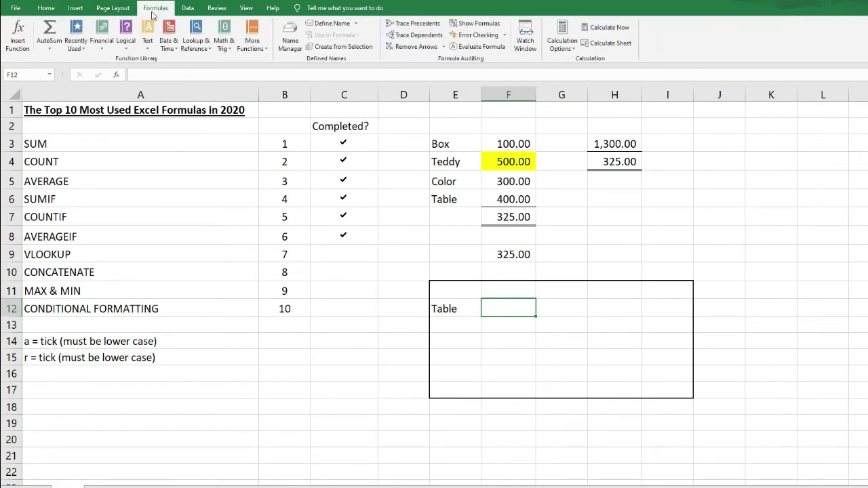
{"action": "left_click", "coordinate": [18, 37]}
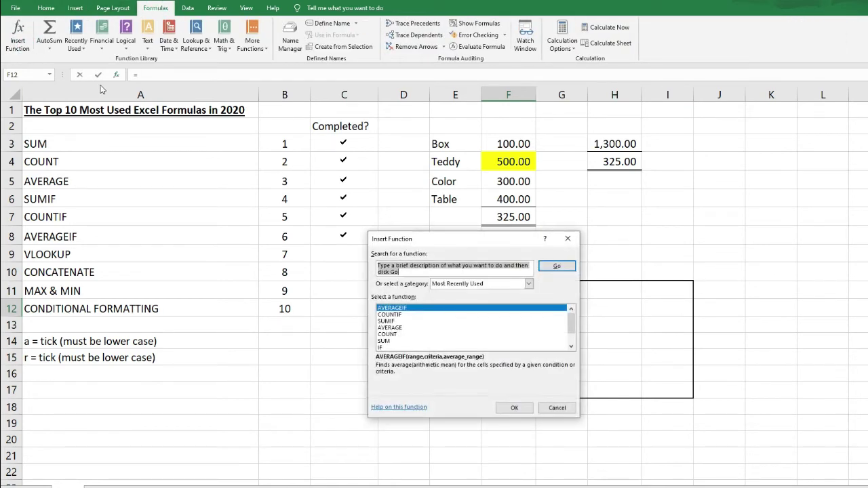
{"action": "left_click", "coordinate": [467, 284]}
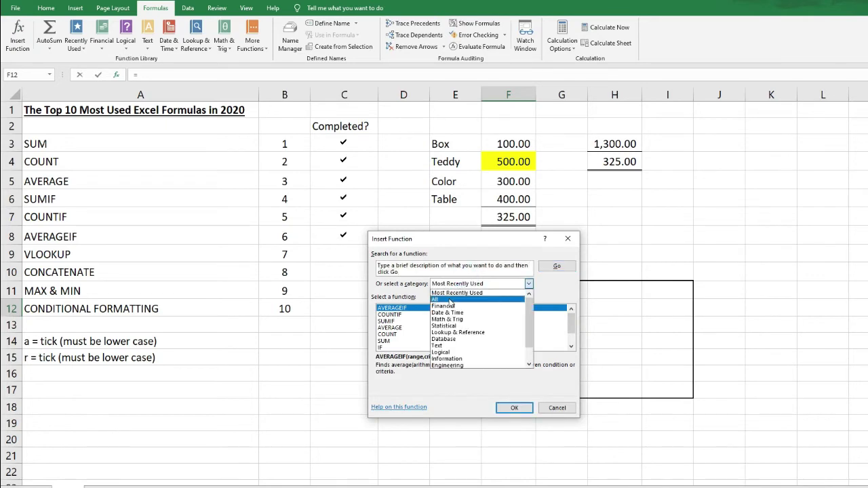
{"action": "left_click", "coordinate": [449, 300]}
{"action": "left_click", "coordinate": [412, 268]}
{"action": "type", "text": "vlookup"}
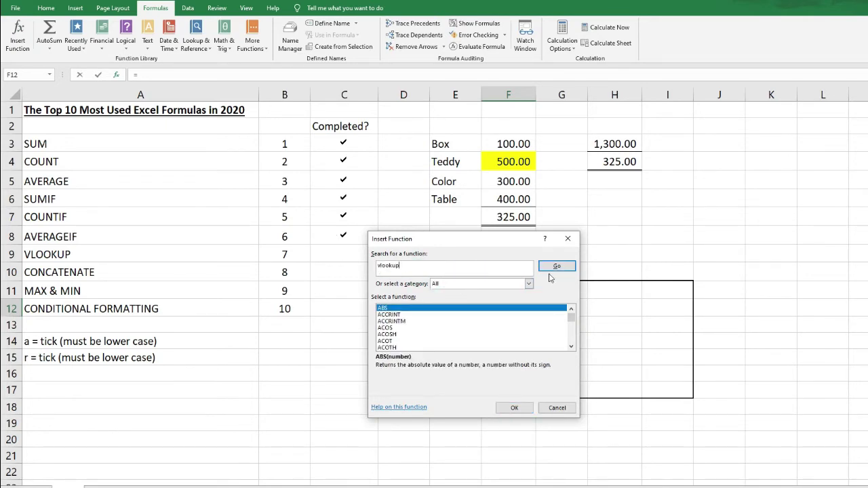
{"action": "left_click", "coordinate": [552, 266]}
{"action": "left_click", "coordinate": [514, 408]}
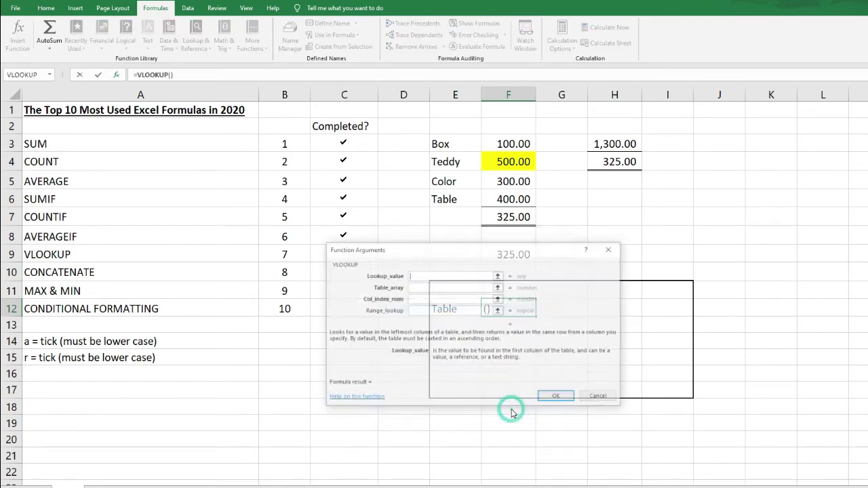
Set the VLOOKUP lookup value to E12 and the table array to E3:F6.
{"action": "left_click_drag", "start_coordinate": [467, 249], "coordinate": [107, 145]}
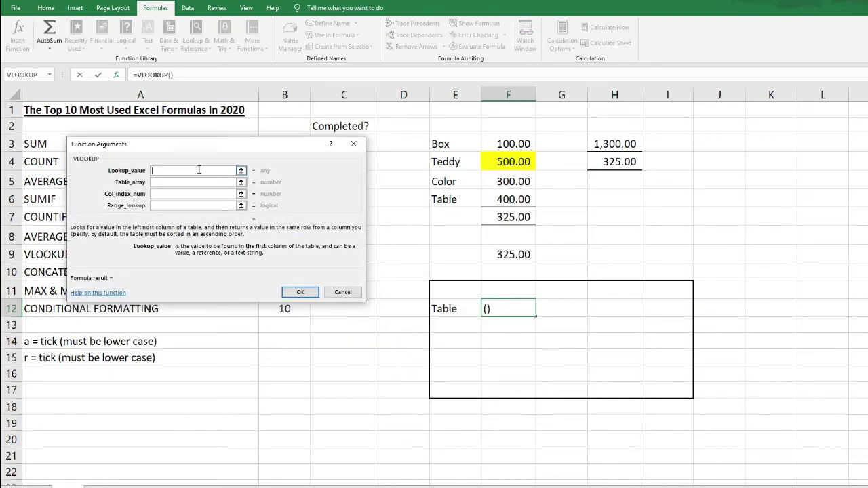
{"action": "left_click", "coordinate": [452, 309]}
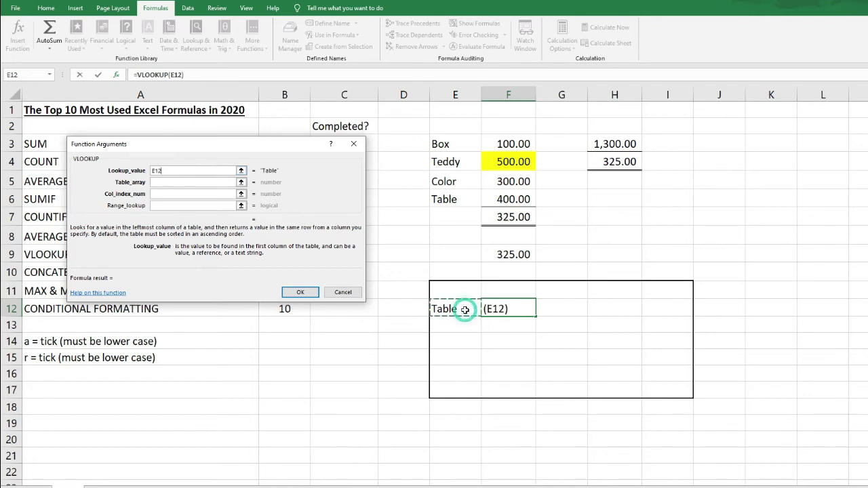
{"action": "left_click", "coordinate": [168, 183]}
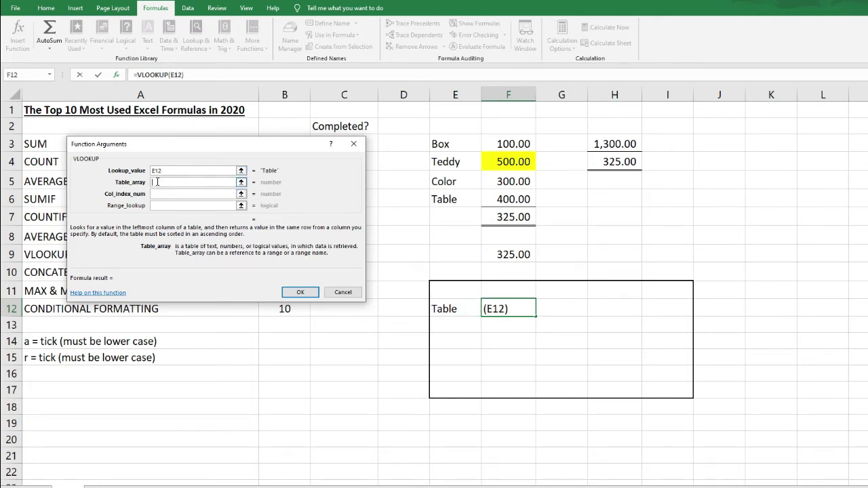
{"action": "left_click", "coordinate": [454, 143]}
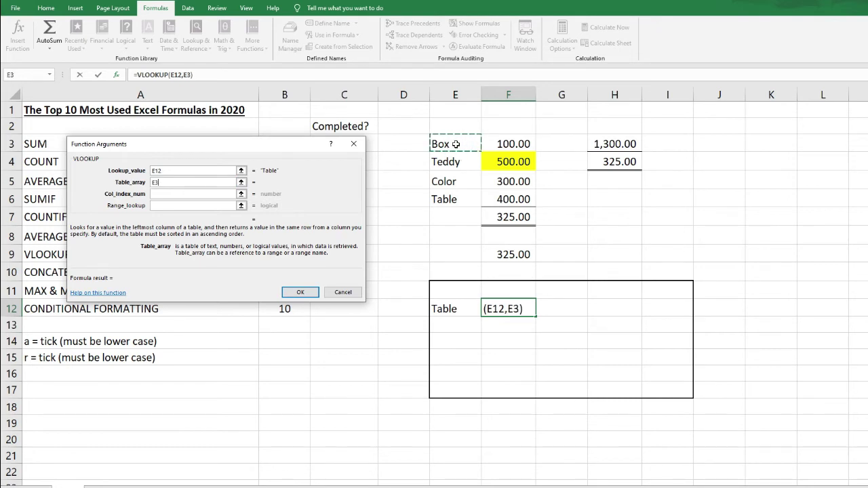
{"action": "left_click_drag", "start_coordinate": [456, 144], "coordinate": [510, 199]}
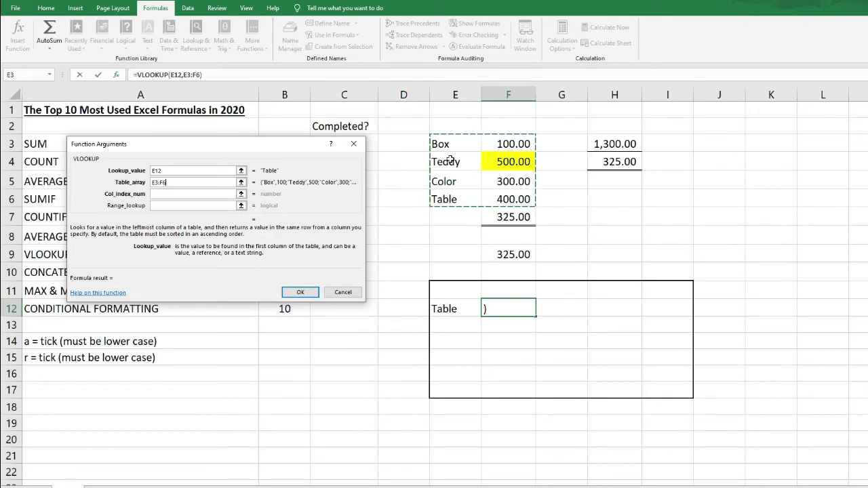
Set the column index number to 2 and the range lookup to false, completing the VLOOKUP formula in F12.
{"action": "left_click", "coordinate": [163, 196]}
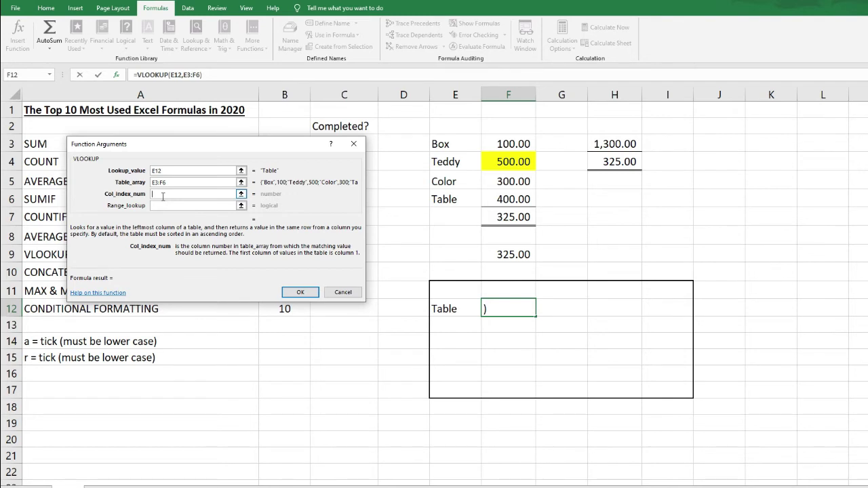
{"action": "type", "text": "2"}
{"action": "left_click", "coordinate": [161, 206]}
{"action": "type", "text": "false"}
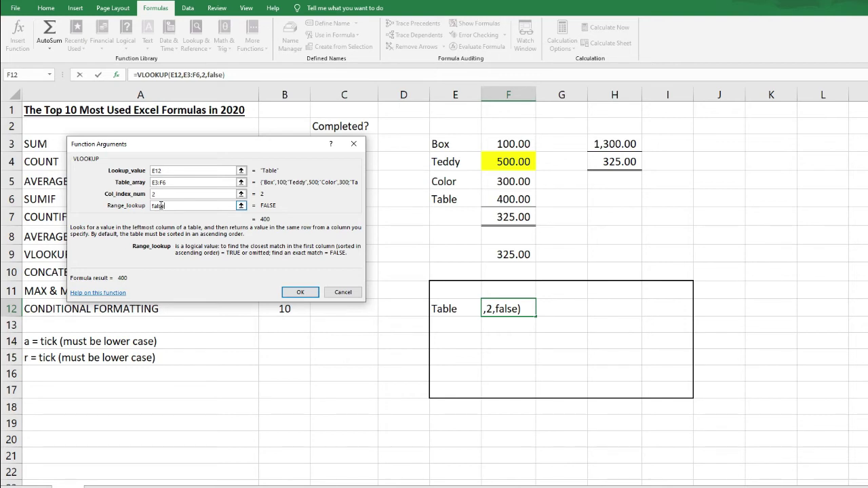
{"action": "key", "text": "Return"}
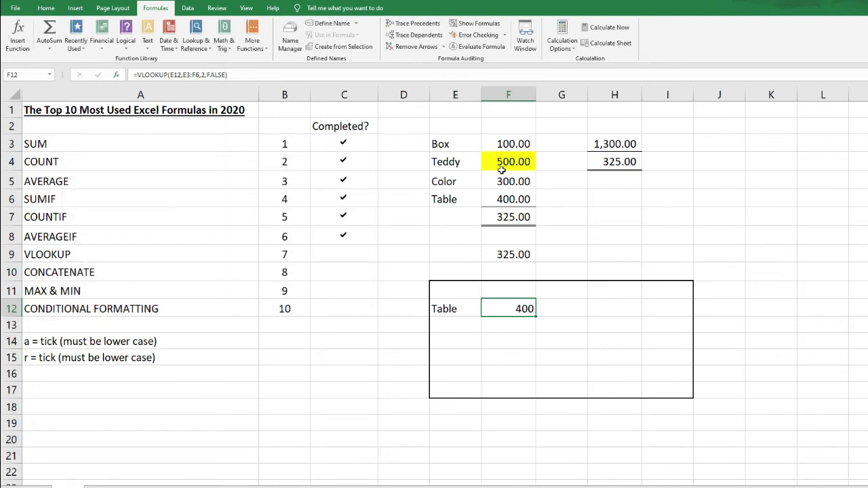
Copy the labels and numbers in E3:F7 to a new block starting at J3.
{"action": "left_click_drag", "start_coordinate": [470, 144], "coordinate": [501, 217]}
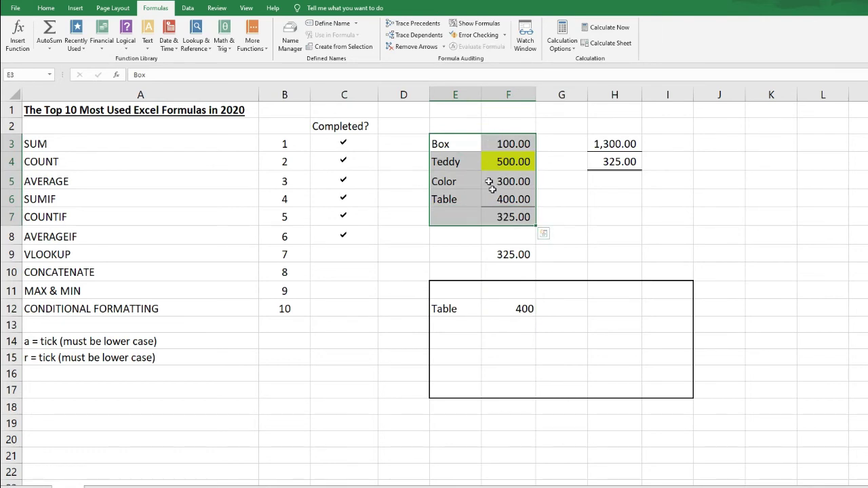
{"action": "key", "text": "ctrl+c"}
{"action": "left_click", "coordinate": [717, 142]}
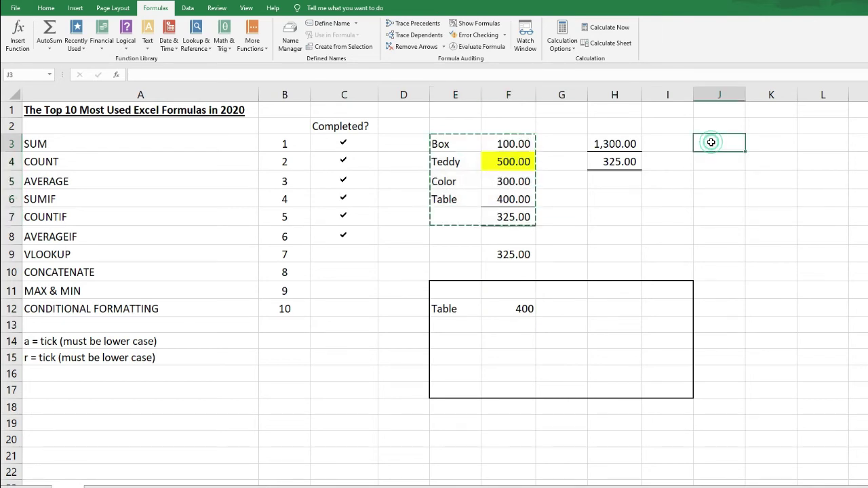
{"action": "key", "text": "ctrl+v"}
{"action": "left_click", "coordinate": [714, 144]}
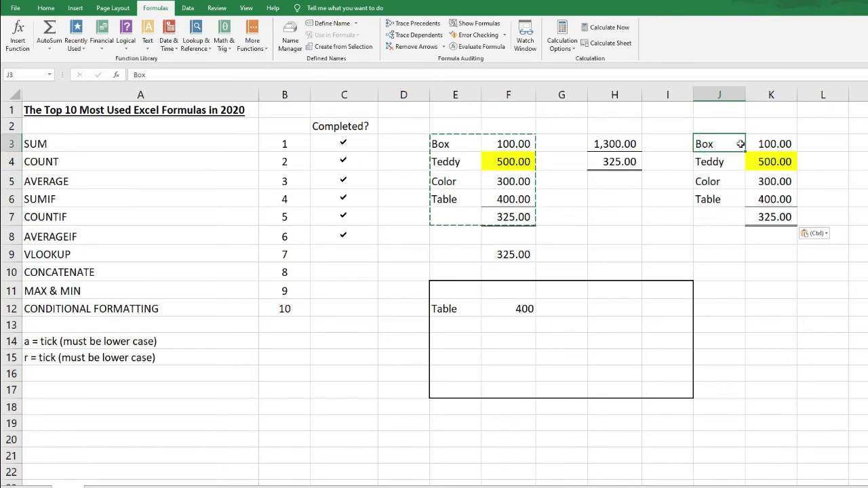
Move the copied numbers from K3:K7 to L3:L7, leaving column K empty between labels and numbers.
{"action": "left_click_drag", "start_coordinate": [781, 143], "coordinate": [775, 217]}
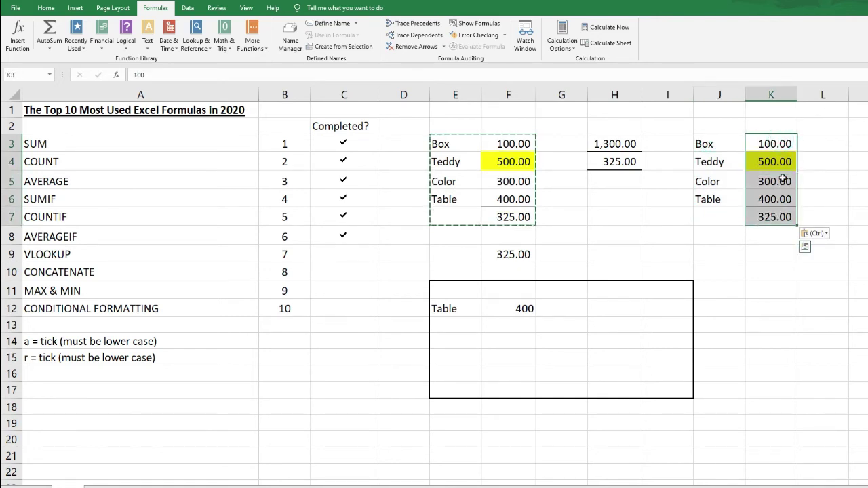
{"action": "left_click_drag", "start_coordinate": [778, 137], "coordinate": [819, 141]}
{"action": "left_click", "coordinate": [819, 141]}
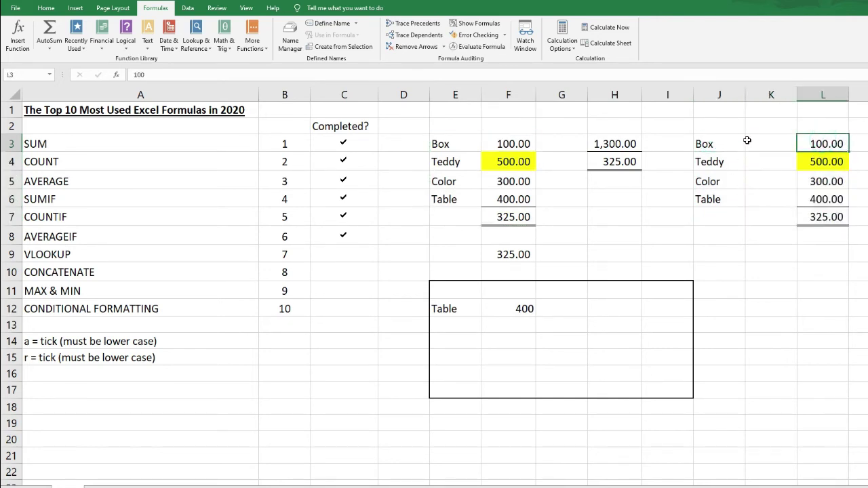
{"action": "left_click_drag", "start_coordinate": [712, 141], "coordinate": [823, 219]}
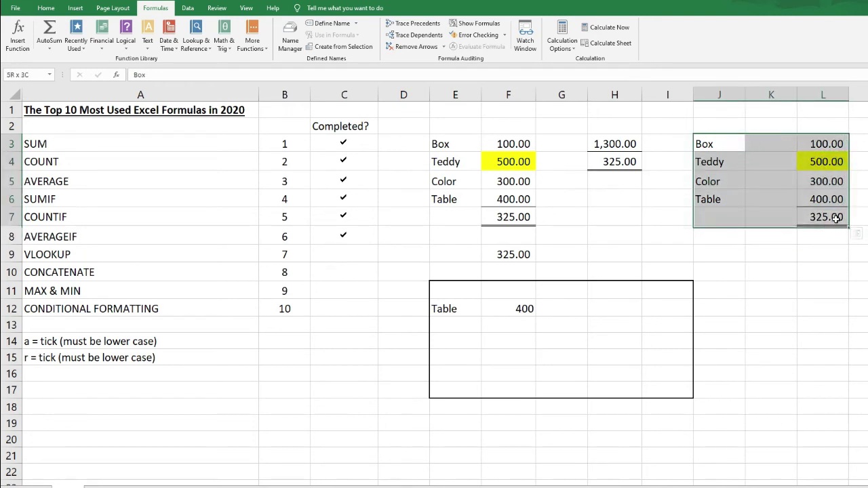
{"action": "left_click", "coordinate": [725, 139]}
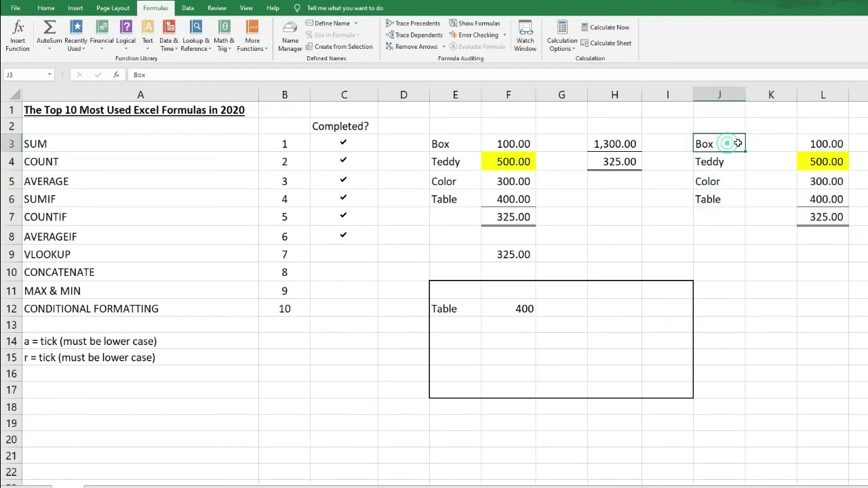
{"action": "left_click_drag", "start_coordinate": [737, 143], "coordinate": [823, 144]}
{"action": "left_click", "coordinate": [664, 235]}
{"action": "left_click", "coordinate": [626, 305]}
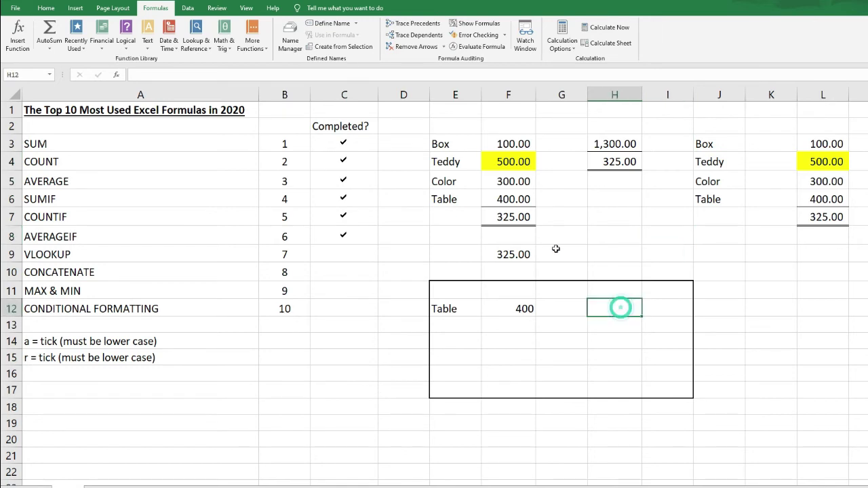
Start a VLOOKUP function in H12 with lookup value E12 and table array J3:L6.
{"action": "left_click", "coordinate": [14, 35]}
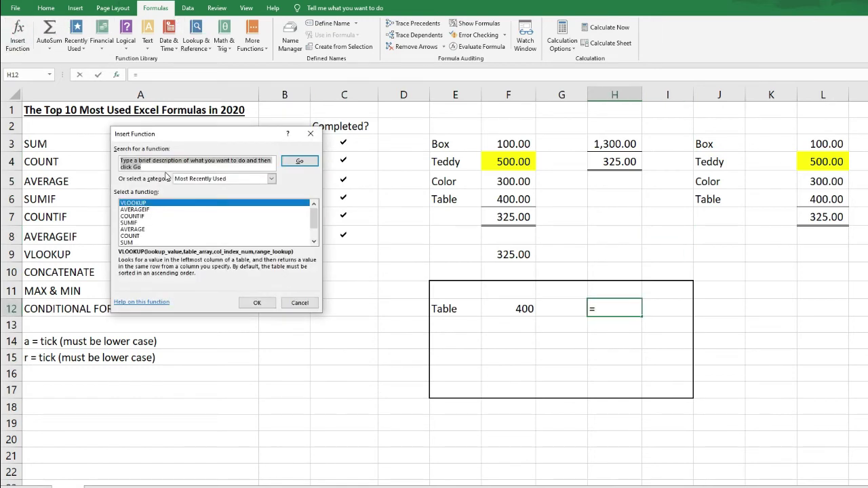
{"action": "left_click", "coordinate": [256, 303]}
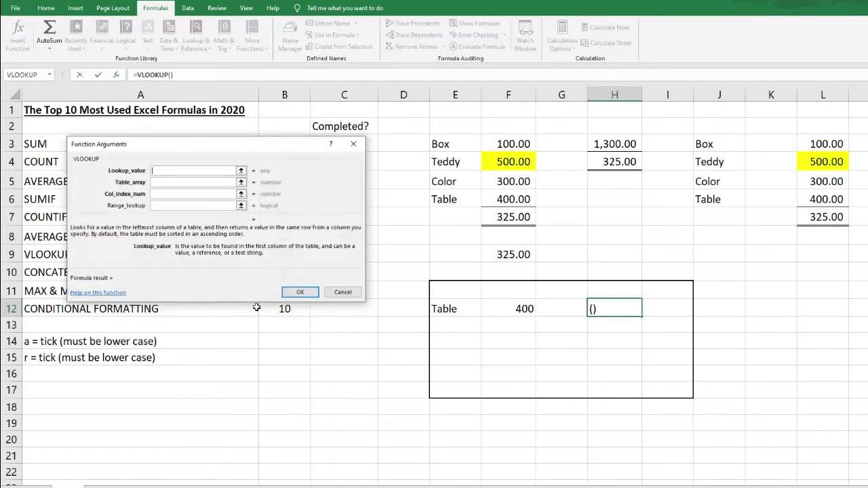
{"action": "left_click", "coordinate": [465, 305]}
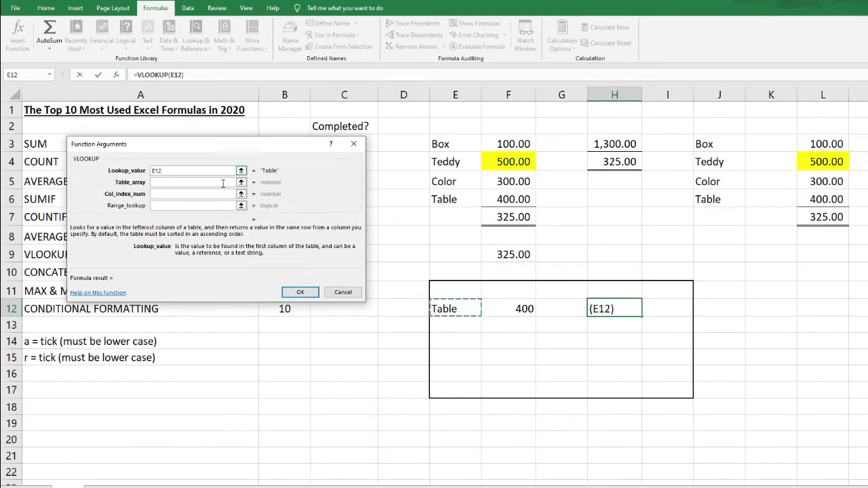
{"action": "left_click", "coordinate": [164, 183]}
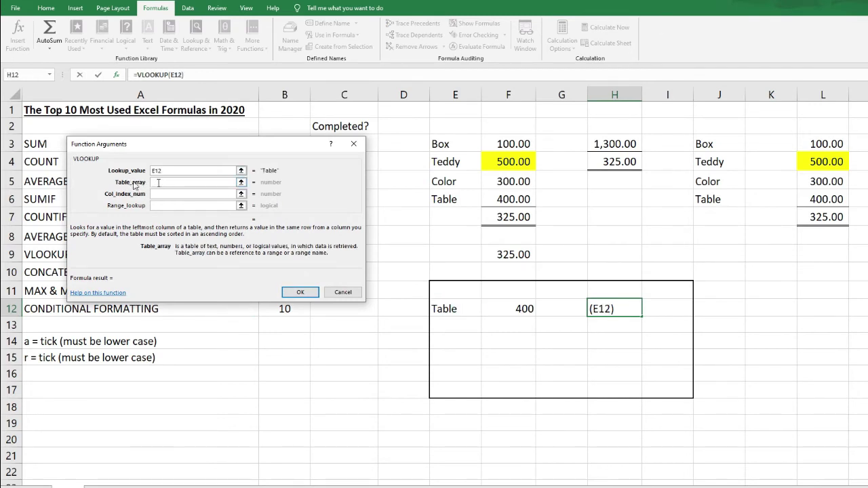
{"action": "left_click", "coordinate": [729, 143]}
{"action": "left_click_drag", "start_coordinate": [730, 143], "coordinate": [822, 200]}
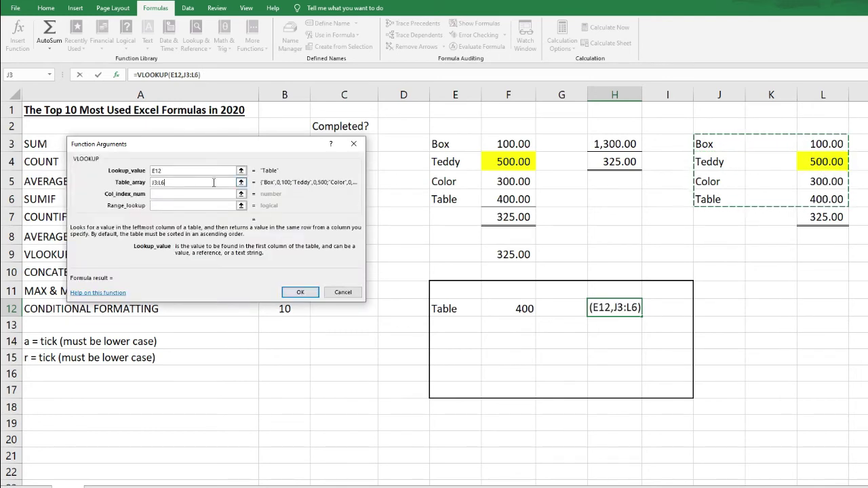
Set the column index number to 3 and the range lookup to false, completing the VLOOKUP in H12.
{"action": "left_click", "coordinate": [185, 195]}
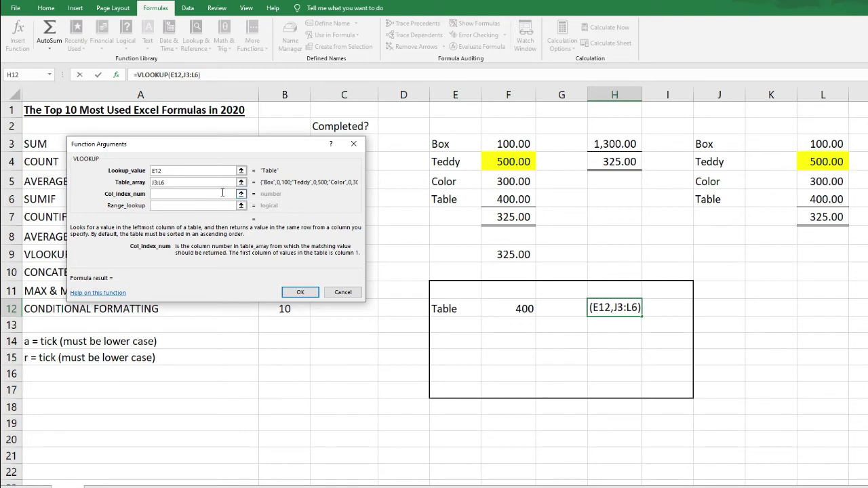
{"action": "type", "text": "3"}
{"action": "key", "text": "Tab"}
{"action": "type", "text": "false"}
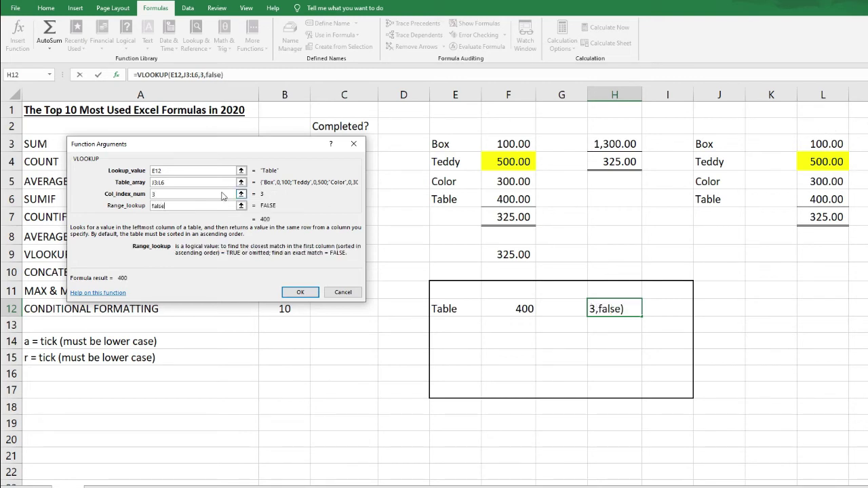
{"action": "key", "text": "Return"}
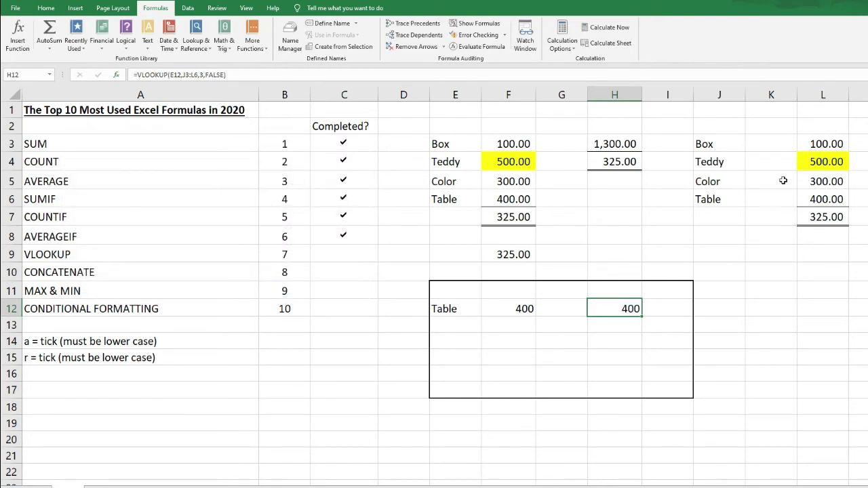
Write the formula =vlookup(E12,E3:F6,2,false) directly in cell E14.
{"action": "left_click", "coordinate": [463, 338]}
{"action": "type", "text": "="}
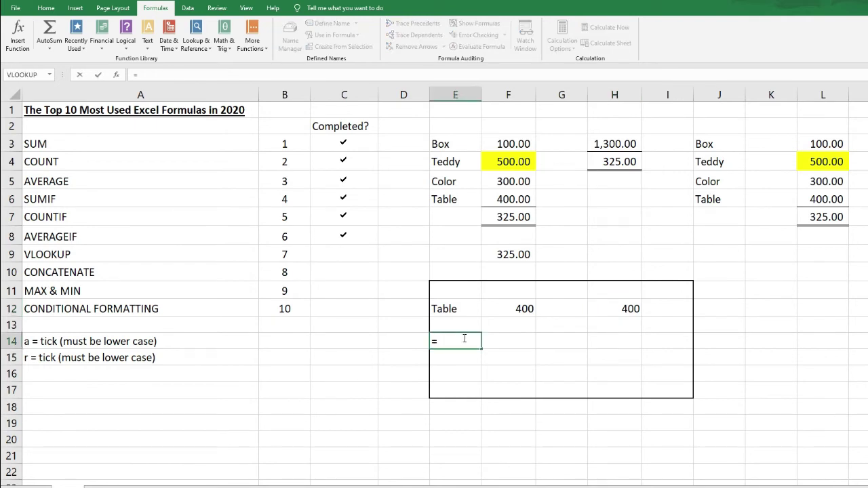
{"action": "type", "text": "vlook"}
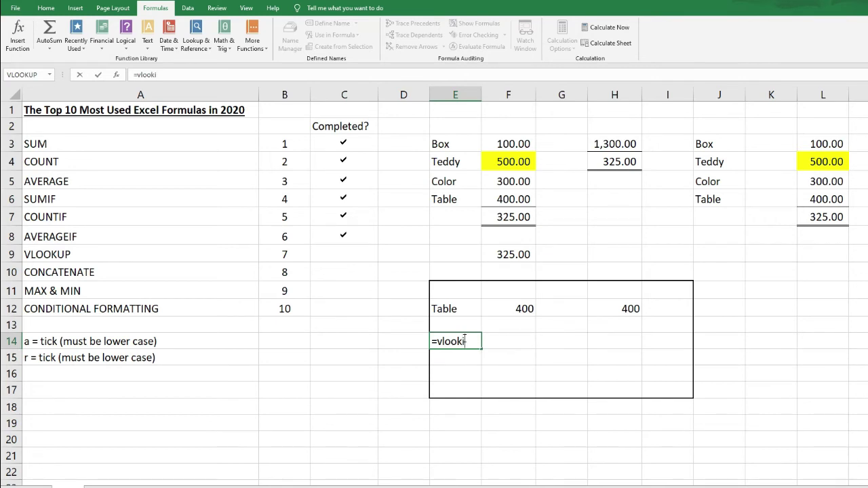
{"action": "type", "text": "up("}
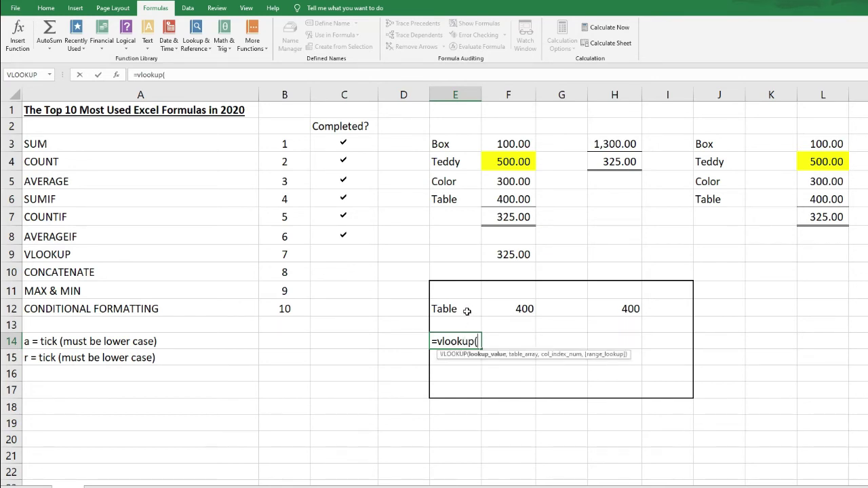
{"action": "left_click", "coordinate": [467, 309]}
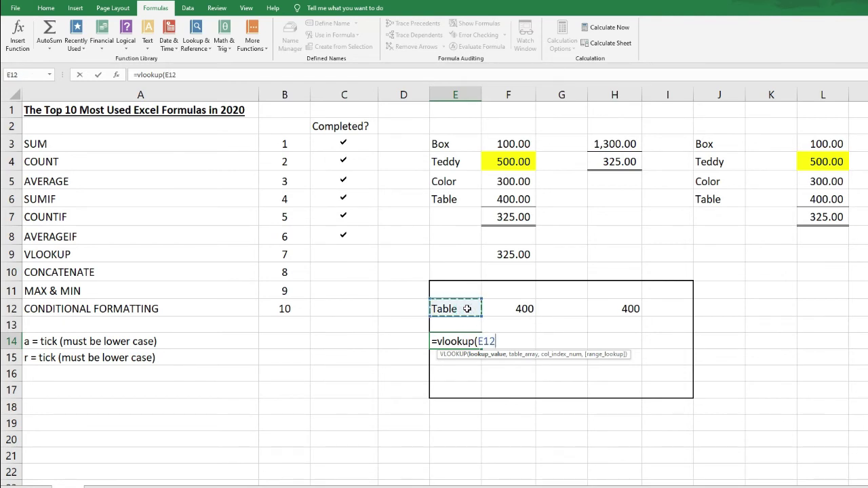
{"action": "type", "text": ","}
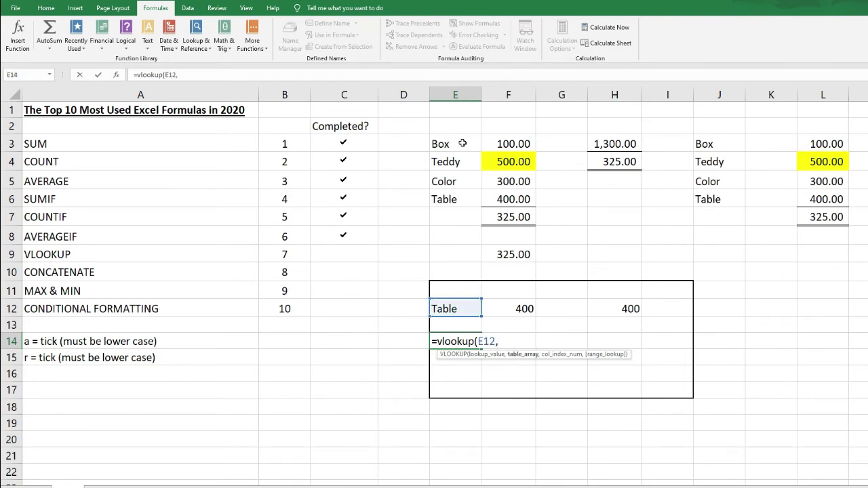
{"action": "left_click_drag", "start_coordinate": [461, 143], "coordinate": [503, 201]}
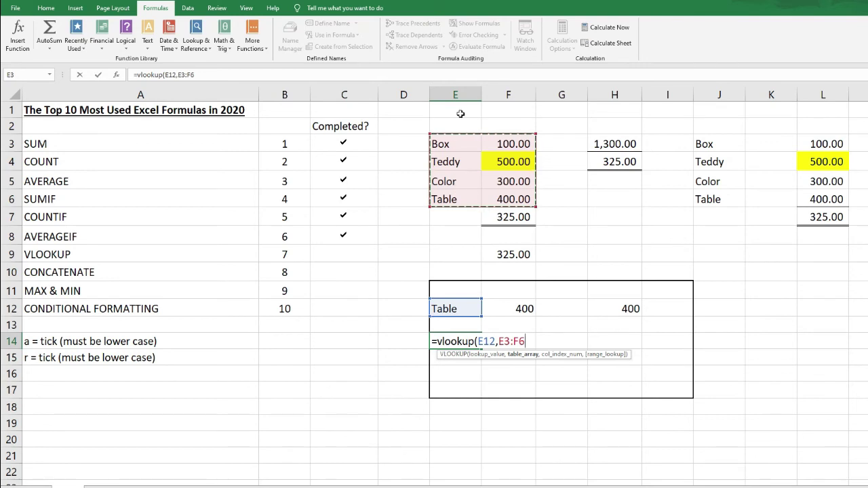
{"action": "type", "text": ","}
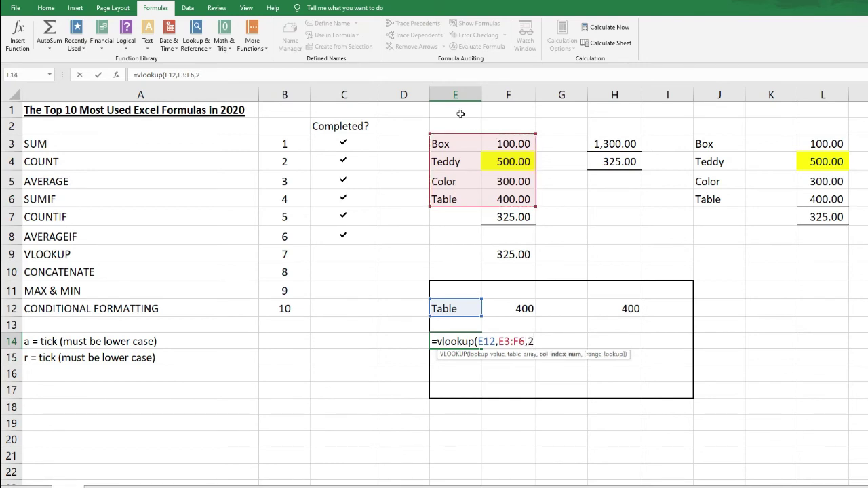
{"action": "type", "text": "2,fals"}
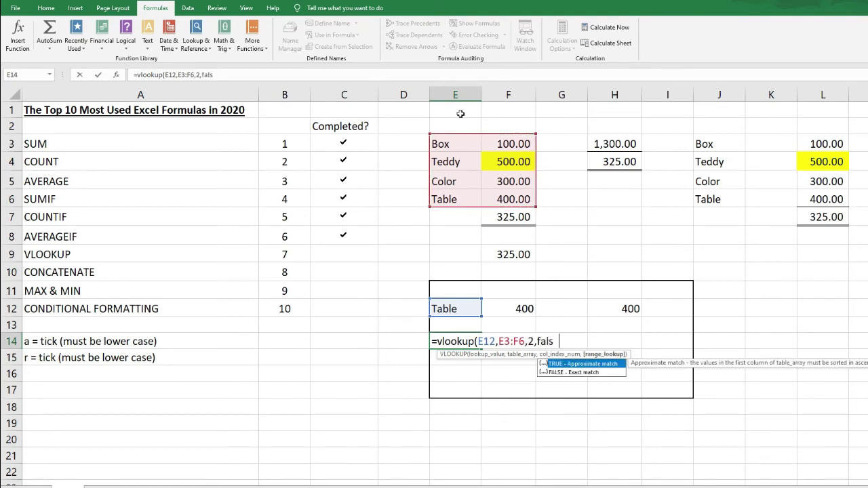
{"action": "type", "text": "e)"}
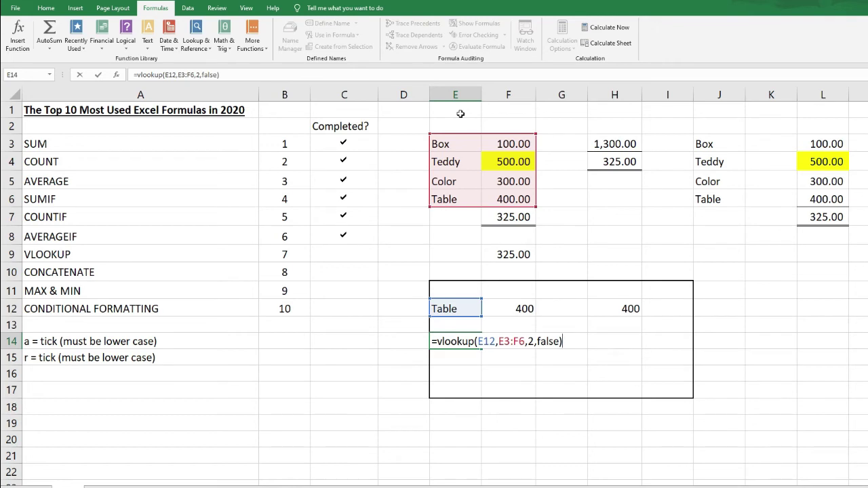
{"action": "key", "text": "Return"}
{"action": "left_click", "coordinate": [472, 341]}
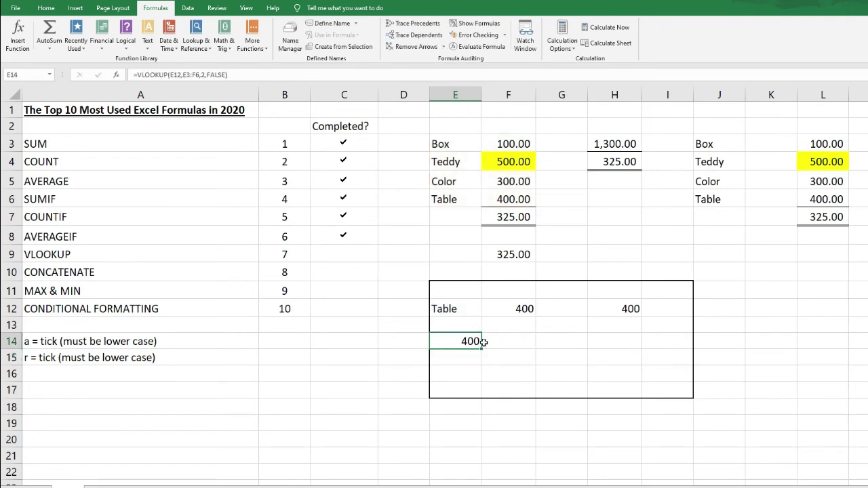
Tick off VLOOKUP in the Completed? column by entering a lower-case a in C9.
{"action": "left_click", "coordinate": [344, 254]}
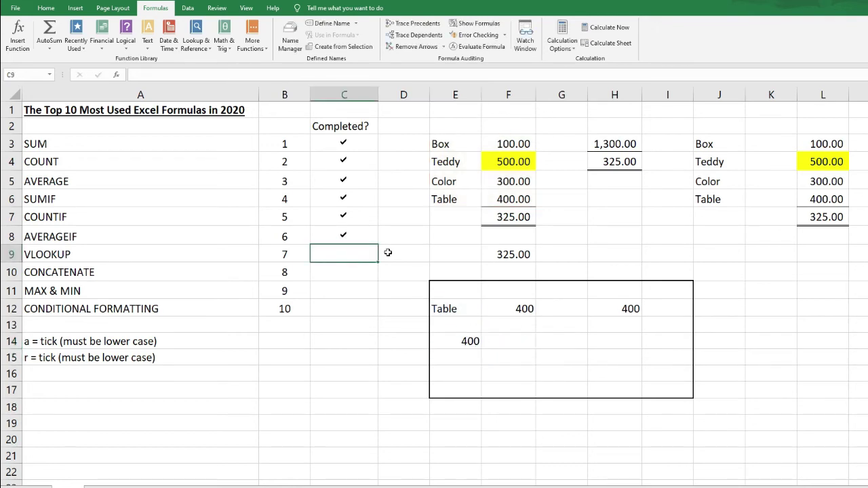
{"action": "type", "text": "a"}
{"action": "left_click", "coordinate": [361, 286]}
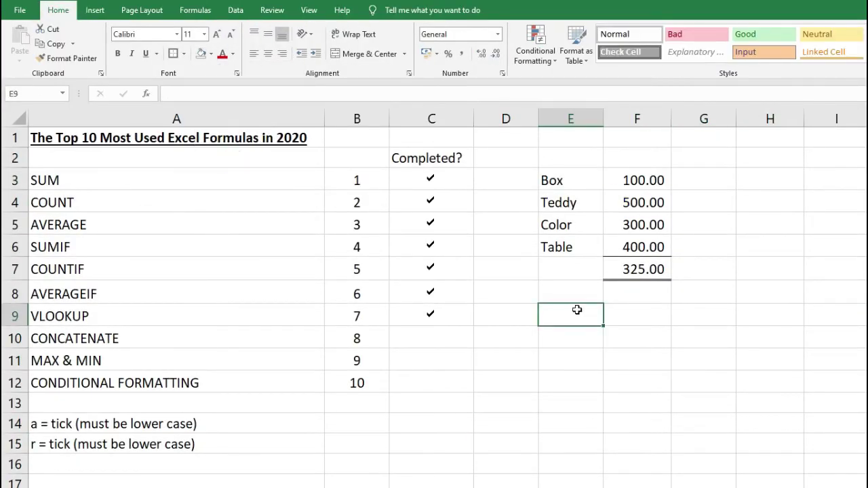
Search all functions for concatenate and insert the CONCATENATE function in cell E9.
{"action": "left_click", "coordinate": [194, 13]}
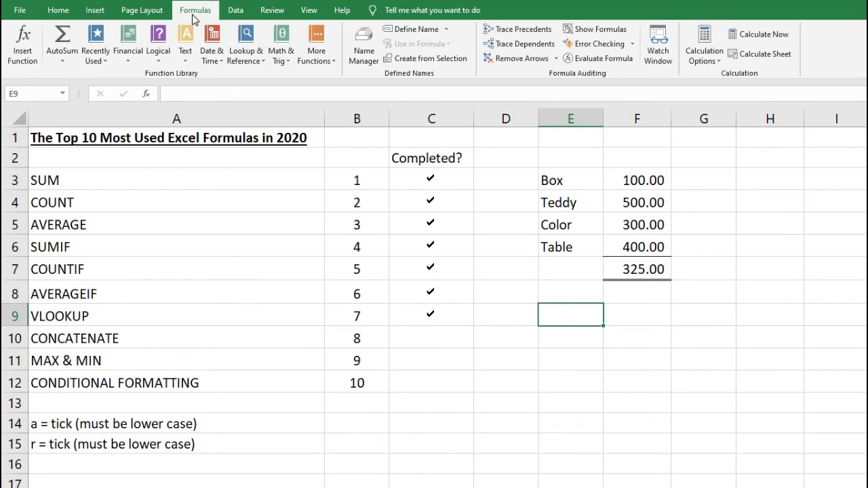
{"action": "left_click", "coordinate": [22, 42]}
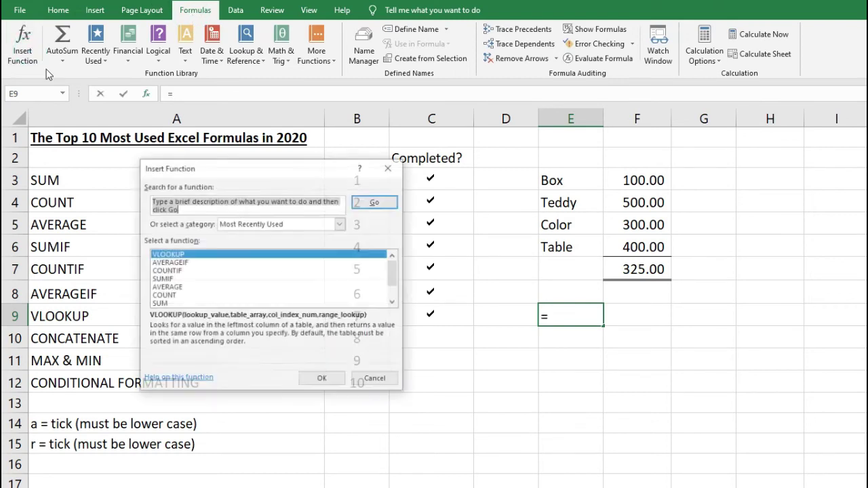
{"action": "left_click", "coordinate": [253, 222]}
{"action": "left_click", "coordinate": [255, 241]}
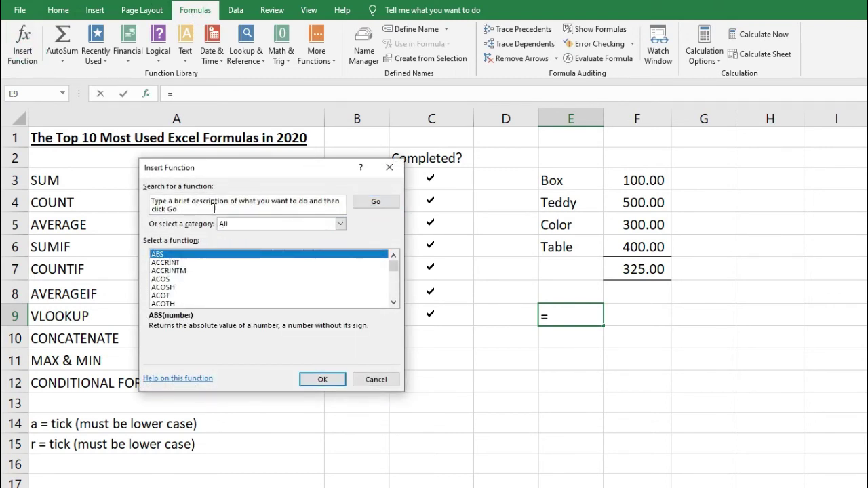
{"action": "left_click", "coordinate": [214, 208]}
{"action": "type", "text": "concatenate"}
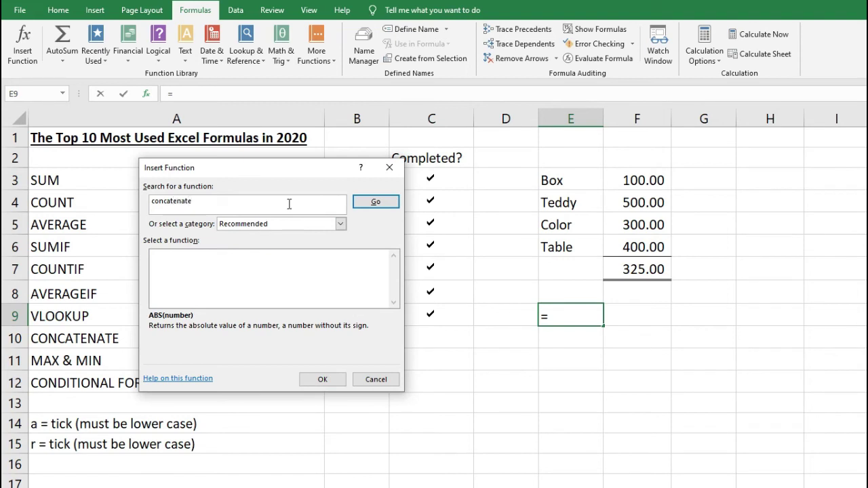
{"action": "key", "text": "Return"}
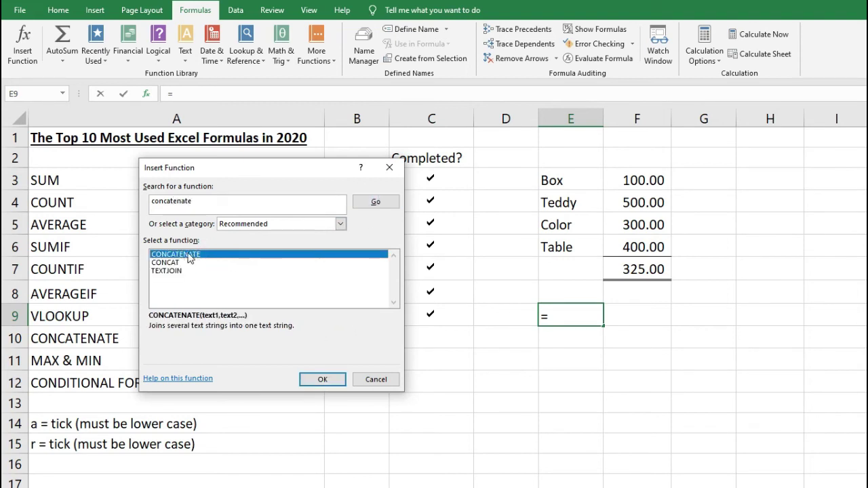
{"action": "left_click", "coordinate": [322, 379]}
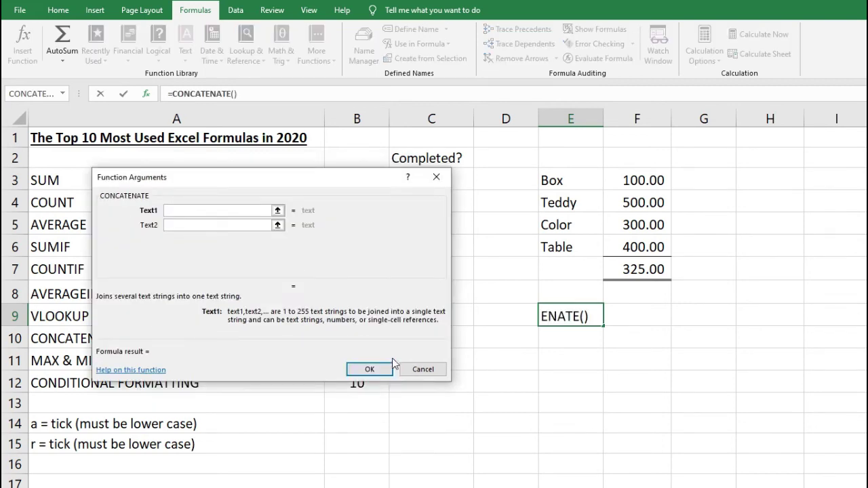
Set Text1 to E3 and Text2 to E4, completing the CONCATENATE formula in E9.
{"action": "left_click", "coordinate": [555, 180]}
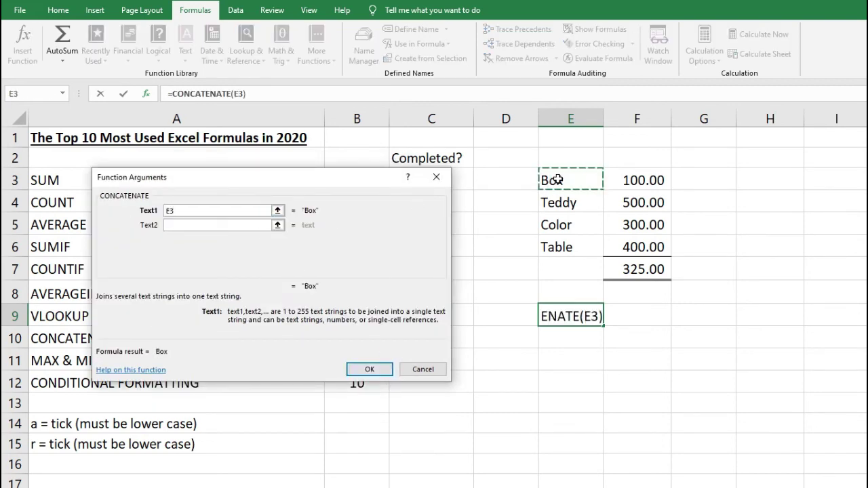
{"action": "left_click", "coordinate": [240, 224]}
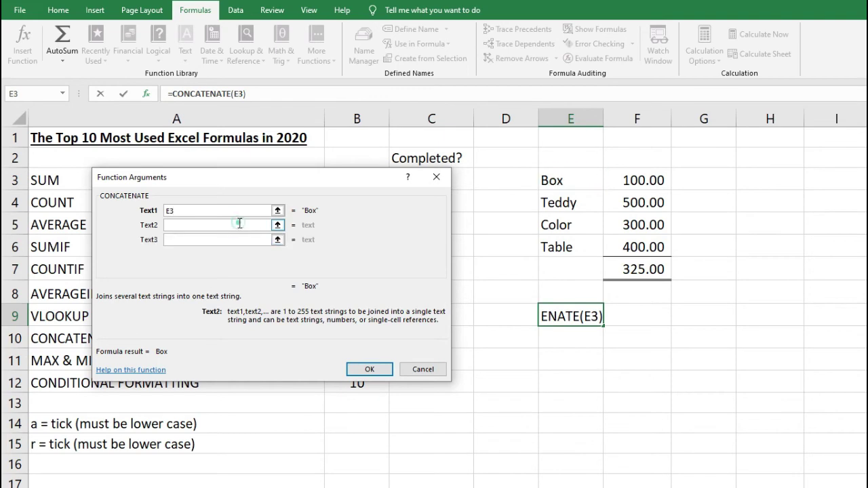
{"action": "left_click", "coordinate": [559, 203]}
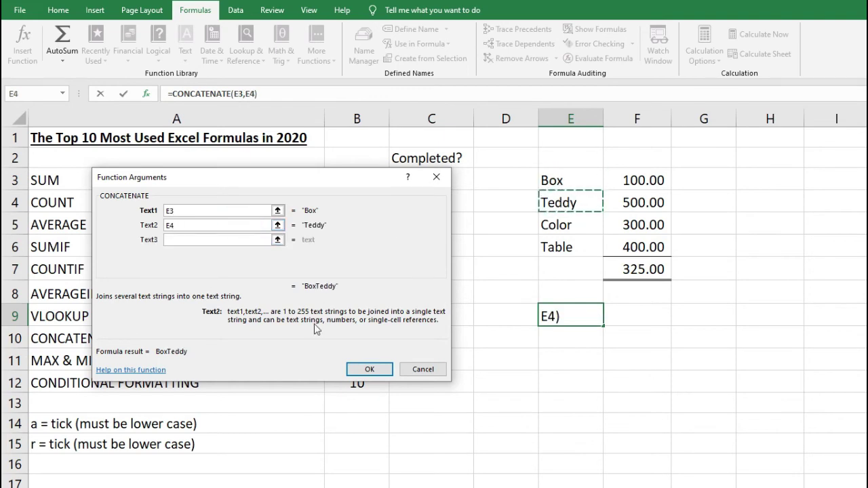
{"action": "left_click", "coordinate": [370, 369]}
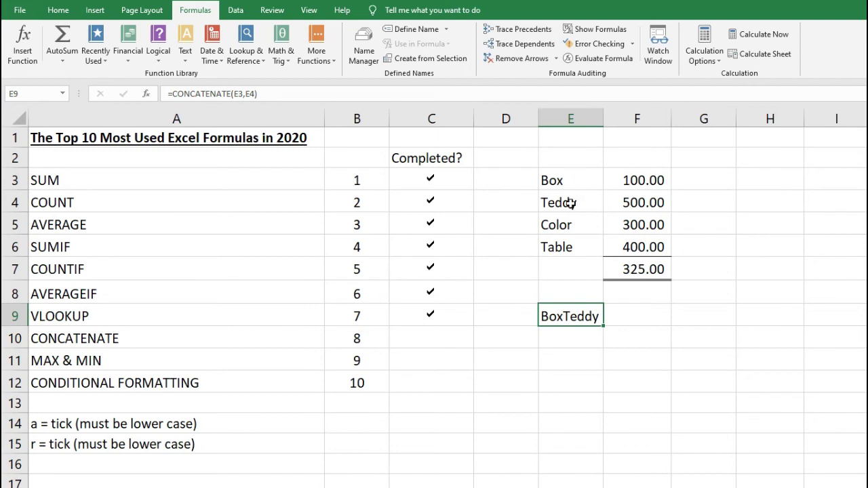
Insert the CONCATENATE function in cell E10 with E3 as Text1.
{"action": "left_click", "coordinate": [562, 337]}
{"action": "left_click", "coordinate": [562, 341]}
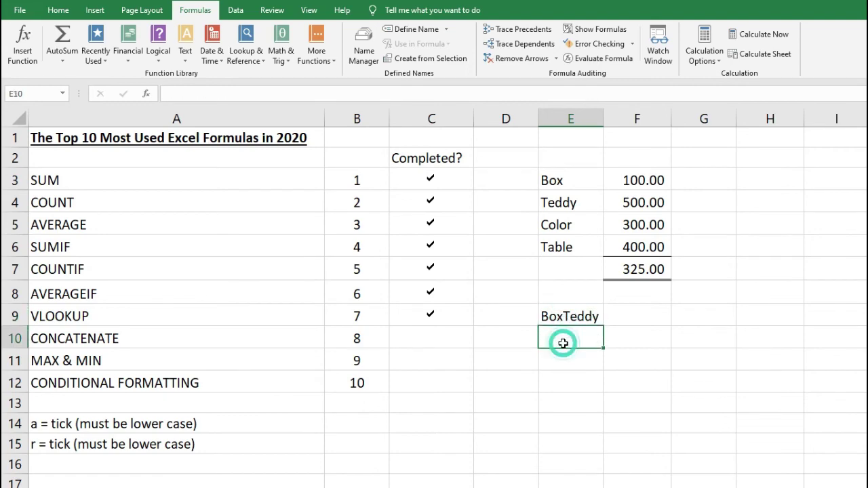
{"action": "left_click", "coordinate": [27, 58]}
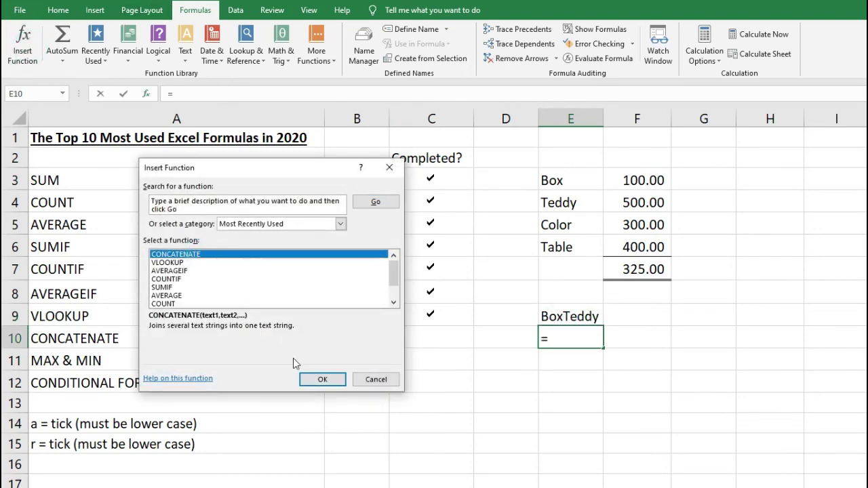
{"action": "left_click", "coordinate": [317, 381]}
{"action": "left_click", "coordinate": [554, 179]}
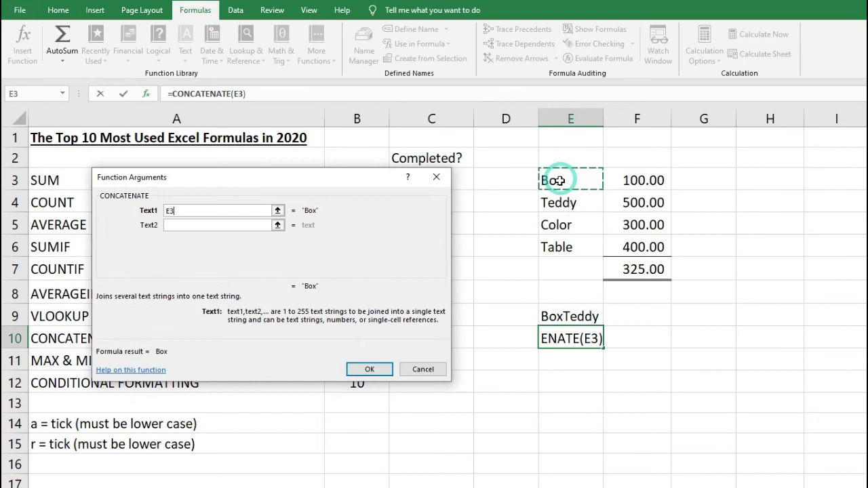
Set Text2 to a space in quotation marks and Text3 to E4, completing the CONCATENATE formula in E10.
{"action": "left_click", "coordinate": [213, 228]}
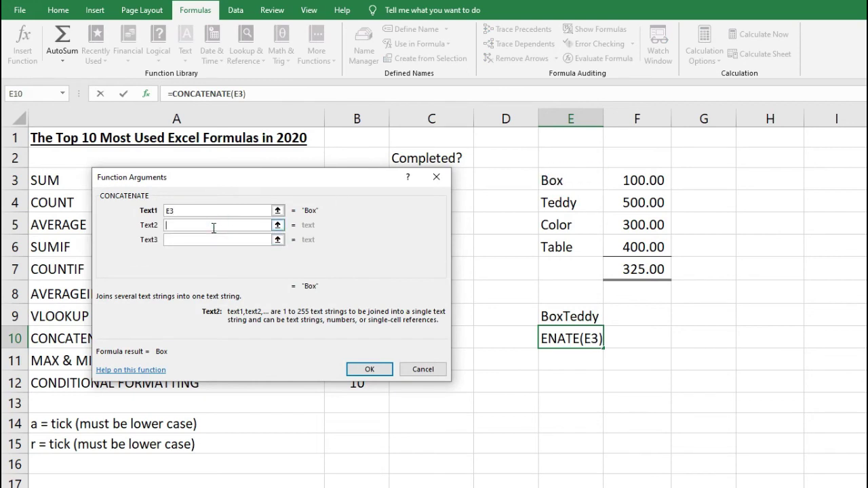
{"action": "type", "text": "\"\""}
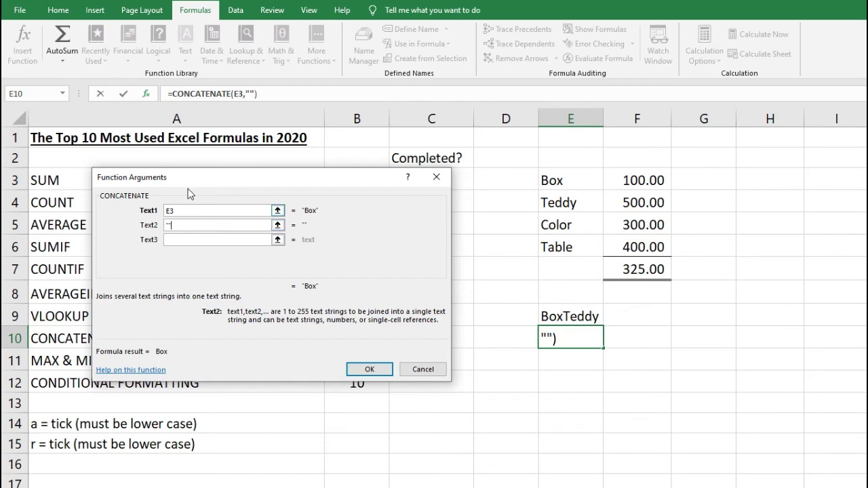
{"action": "left_click", "coordinate": [168, 226]}
{"action": "left_click", "coordinate": [182, 226]}
{"action": "left_click", "coordinate": [184, 239]}
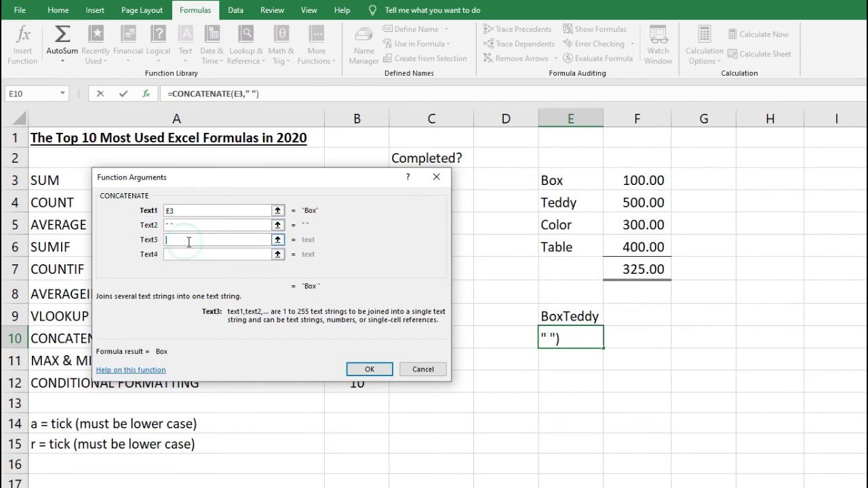
{"action": "left_click", "coordinate": [568, 204]}
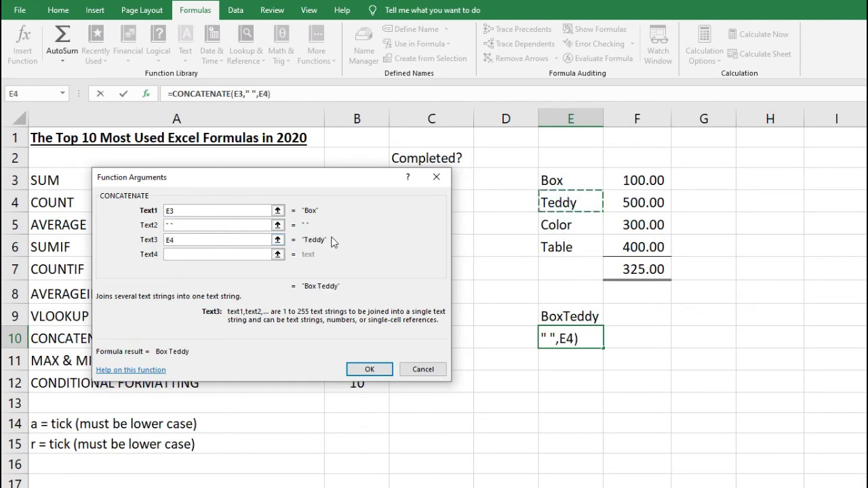
{"action": "left_click", "coordinate": [369, 369]}
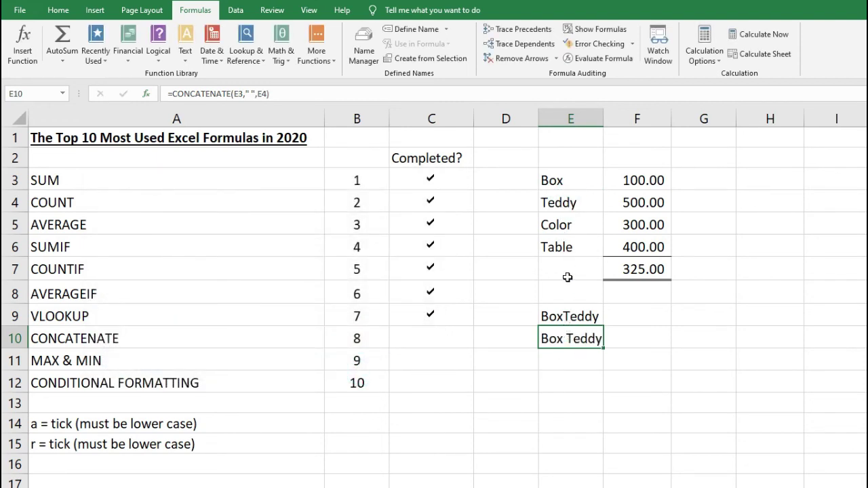
Join Box and Teddy with a space in cell E12 using the ampersand formula =E3&" "&E4.
{"action": "left_click", "coordinate": [578, 362]}
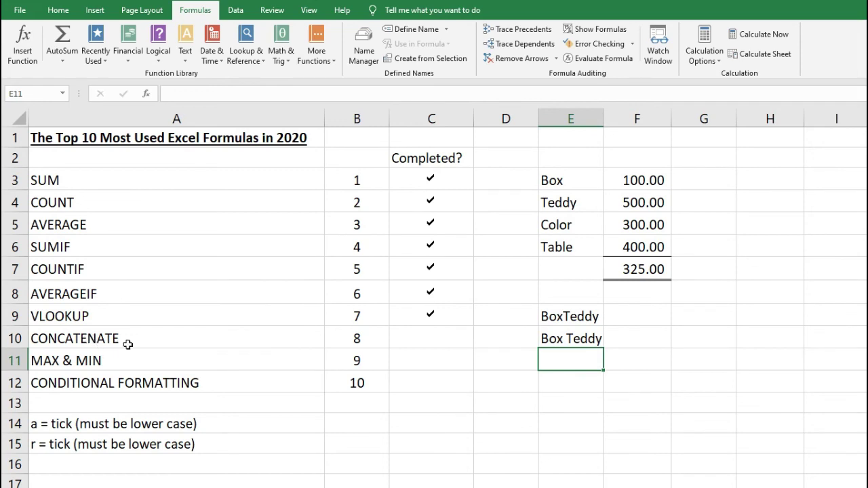
{"action": "left_click", "coordinate": [548, 384]}
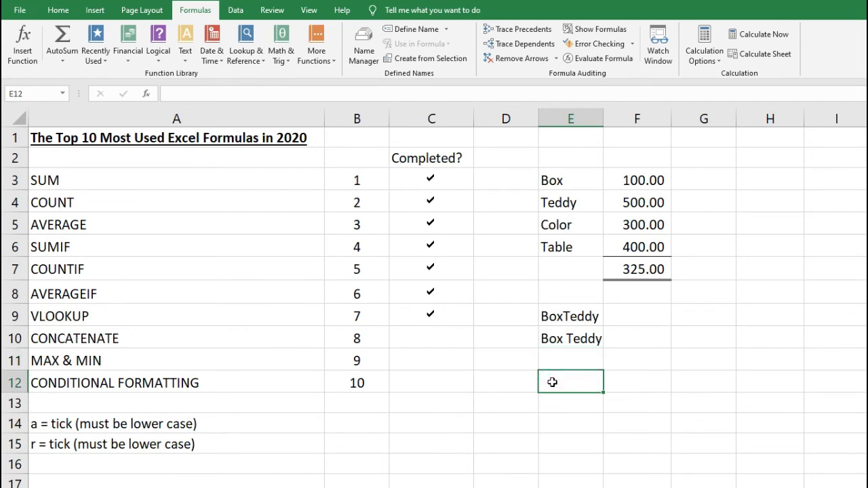
{"action": "type", "text": "="}
{"action": "left_click", "coordinate": [573, 174]}
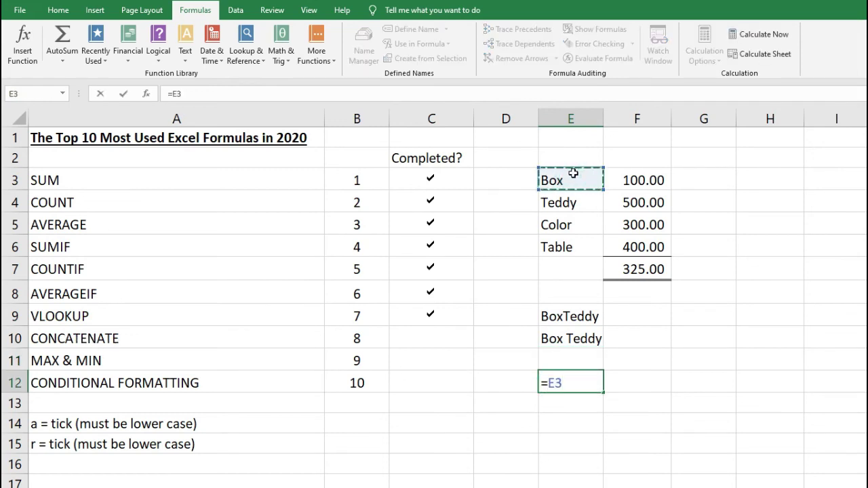
{"action": "type", "text": "&"}
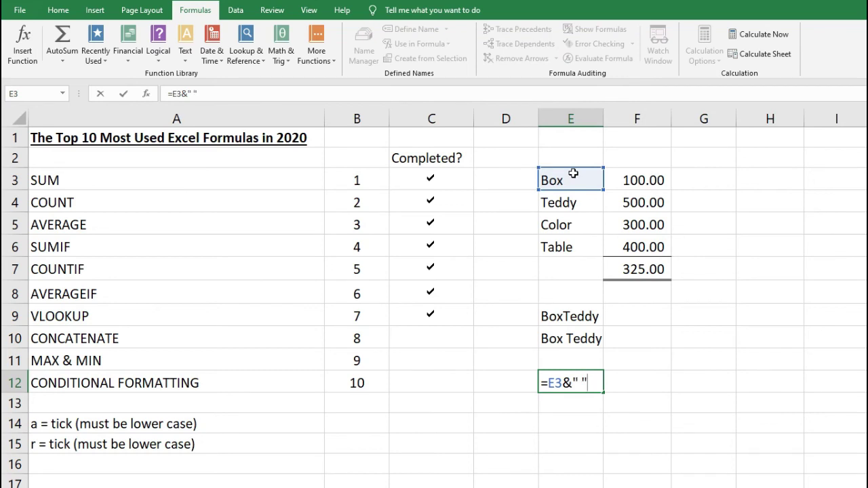
{"action": "key", "text": "BackSpace"}
{"action": "key", "text": "BackSpace"}
{"action": "type", "text": "&"}
{"action": "left_click", "coordinate": [551, 199]}
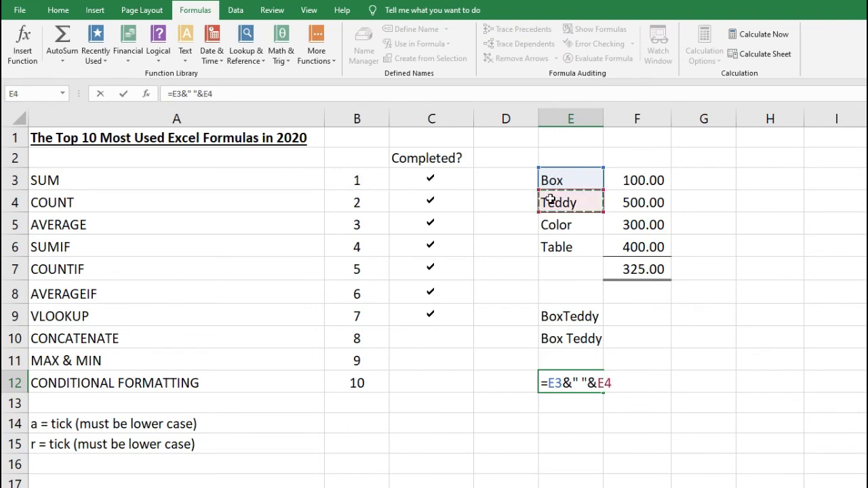
{"action": "key", "text": "Return"}
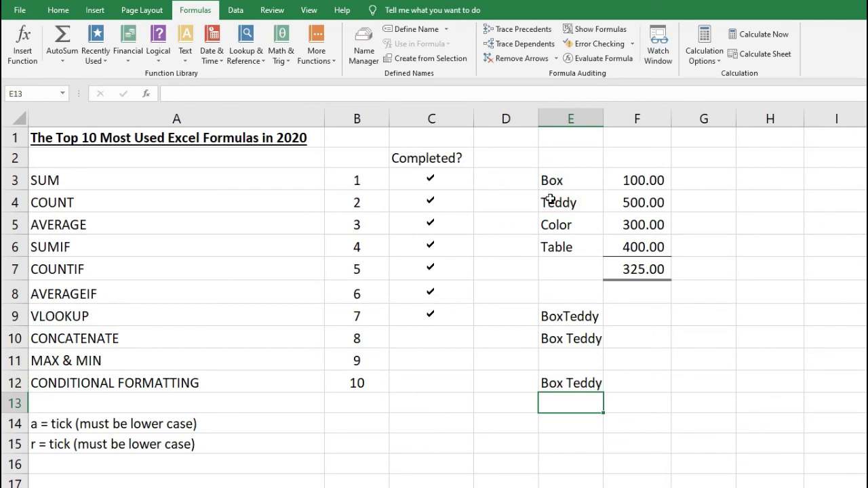
{"action": "left_click", "coordinate": [570, 384]}
{"action": "key", "text": "shift+Up"}
{"action": "key", "text": "shift+Up"}
{"action": "mouse_move", "coordinate": [570, 391]}
{"action": "left_mouse_down"}
{"action": "mouse_move", "coordinate": [568, 406]}
{"action": "mouse_move", "coordinate": [568, 391]}
{"action": "left_mouse_up"}
{"action": "left_click", "coordinate": [557, 431]}
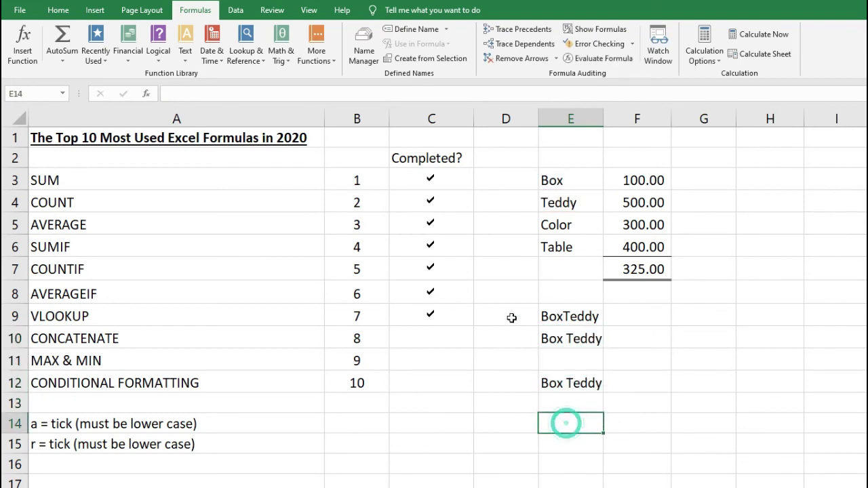
Tick off CONCATENATE in the Completed? column by copying the tick from C9 to C10.
{"action": "left_click", "coordinate": [449, 316]}
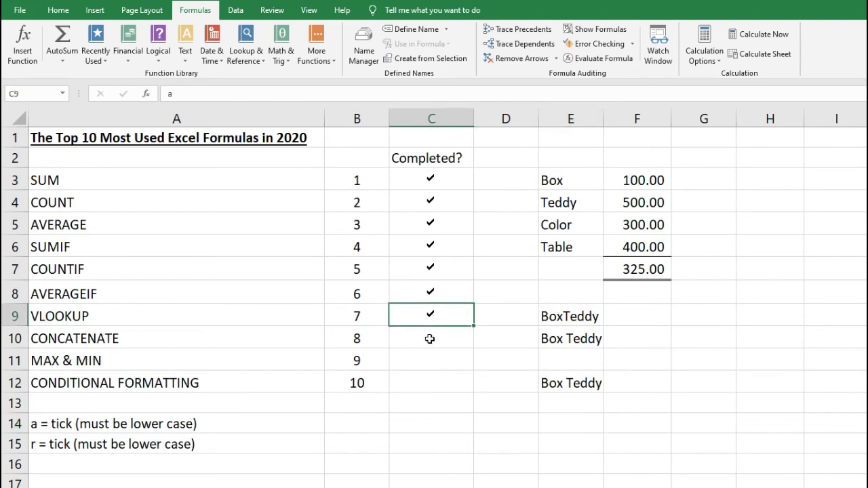
{"action": "key", "text": "ctrl+c"}
{"action": "left_click", "coordinate": [430, 337]}
{"action": "key", "text": "ctrl+v"}
{"action": "key", "text": "Escape"}
Clear the joined-text examples from cells E9:E12.
{"action": "left_click_drag", "start_coordinate": [566, 316], "coordinate": [594, 384]}
{"action": "key", "text": "Delete"}
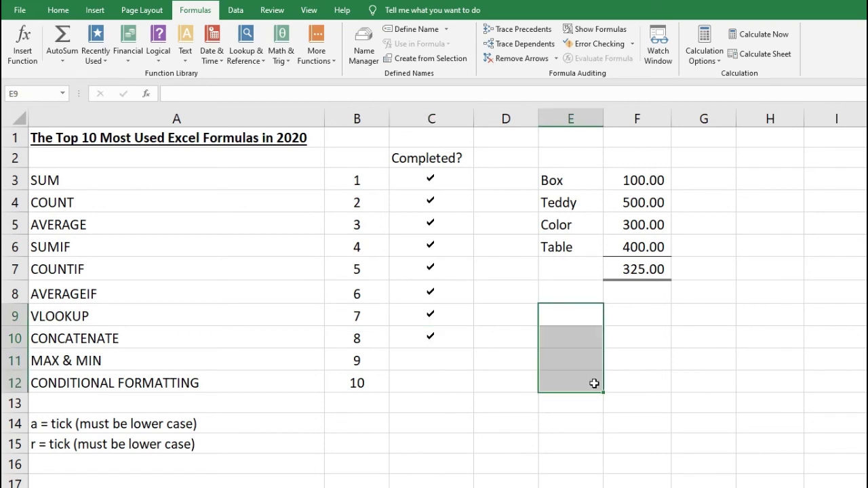
{"action": "left_click", "coordinate": [612, 337]}
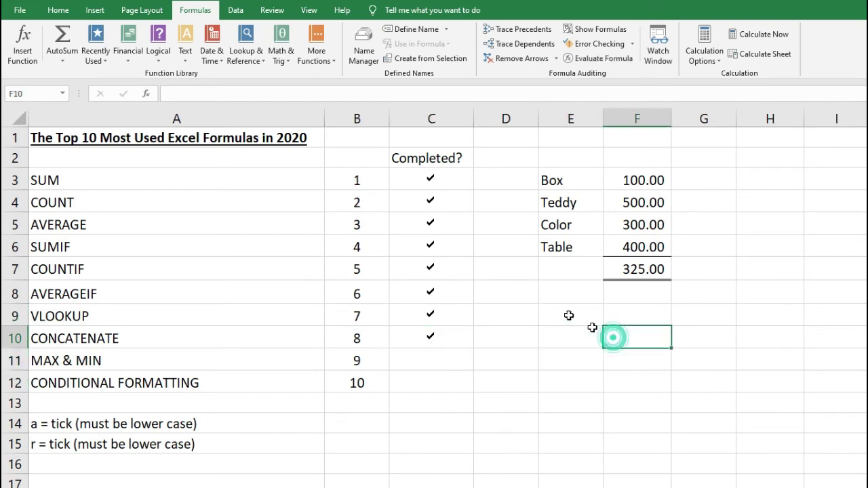
Search all functions for max and insert the MAX function in cell F9.
{"action": "key", "text": "Up"}
{"action": "left_click", "coordinate": [23, 44]}
{"action": "type", "text": "ma"}
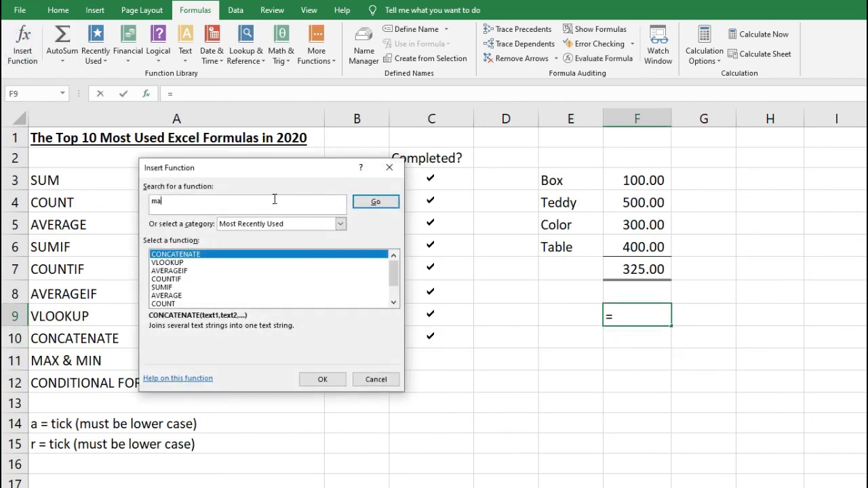
{"action": "type", "text": "x"}
{"action": "left_click", "coordinate": [339, 224]}
{"action": "left_click", "coordinate": [261, 239]}
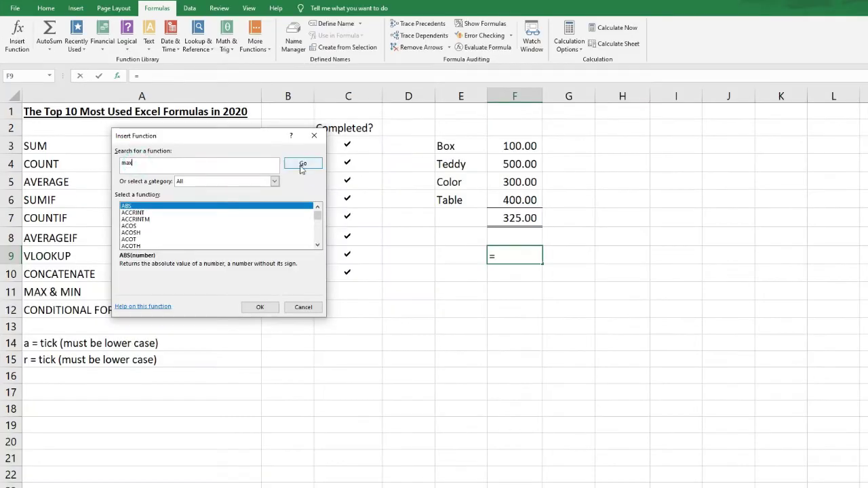
{"action": "left_click", "coordinate": [375, 201]}
{"action": "left_click", "coordinate": [261, 308]}
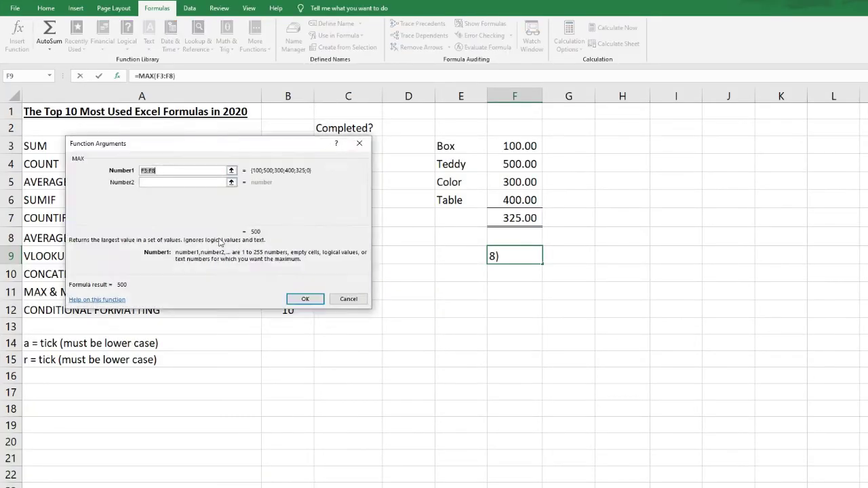
Move the arguments dialog off the data and set Number1 to F3:F6, completing the MAX formula.
{"action": "left_click_drag", "start_coordinate": [232, 146], "coordinate": [497, 313]}
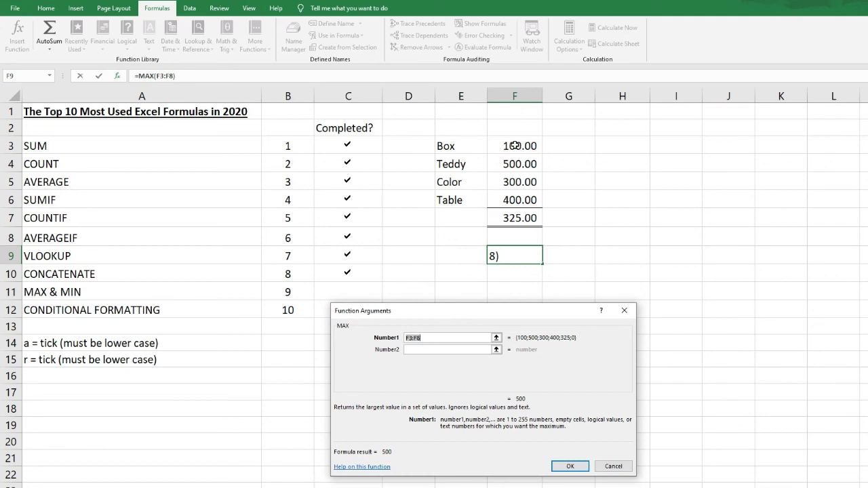
{"action": "left_click_drag", "start_coordinate": [516, 145], "coordinate": [514, 198]}
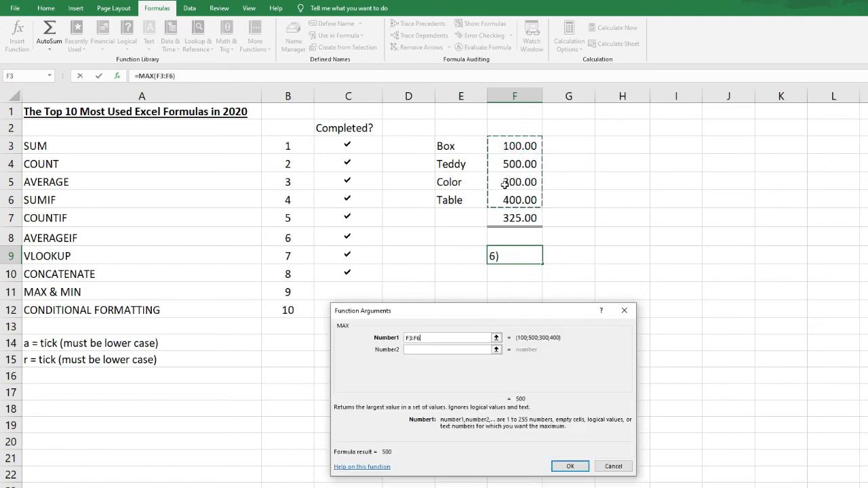
{"action": "left_click", "coordinate": [561, 467]}
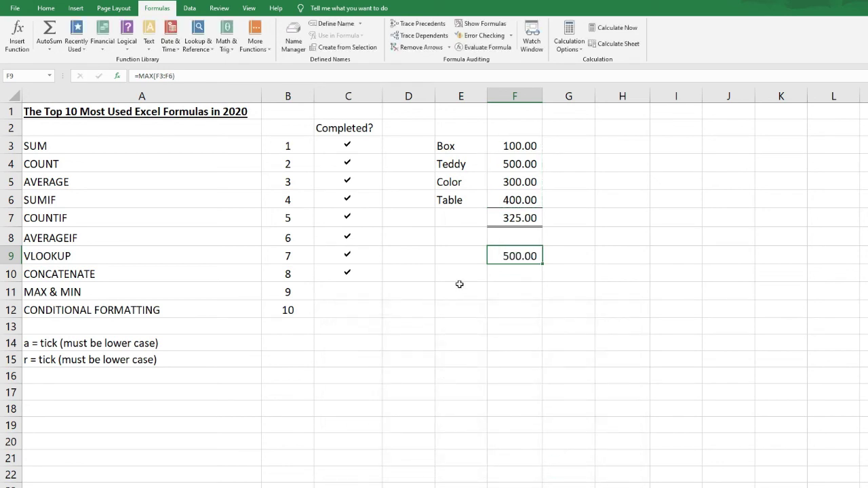
Label the Teddy amount by entering "maximum number" in cell G4.
{"action": "left_click", "coordinate": [513, 163]}
{"action": "left_click", "coordinate": [556, 164]}
{"action": "type", "text": "maximu"}
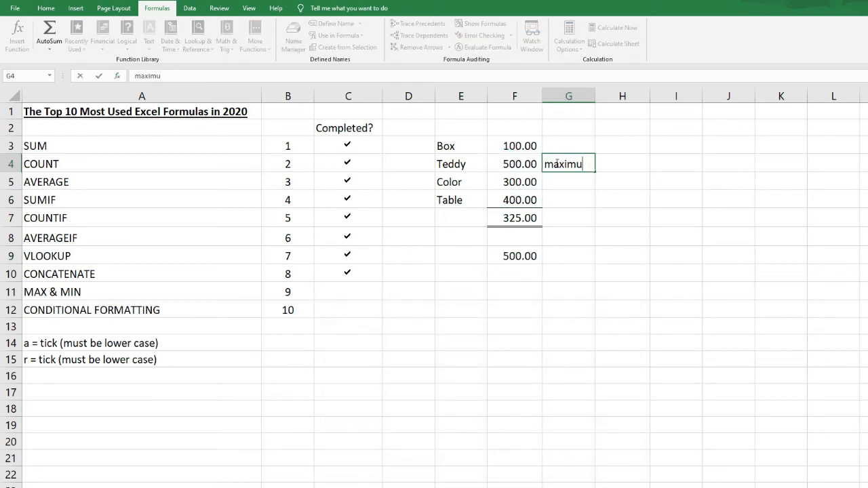
{"action": "type", "text": "m number"}
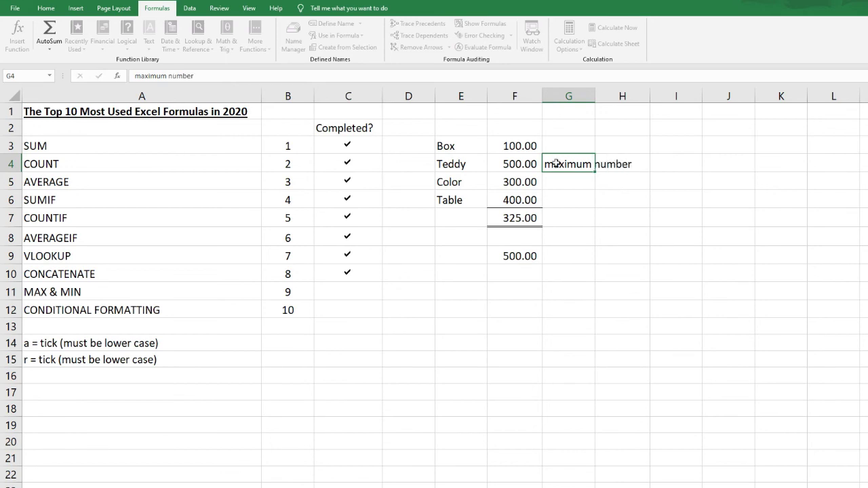
Search all functions for min and insert the MIN function in cell F10 with the range F3:F6.
{"action": "left_click", "coordinate": [514, 274]}
{"action": "left_click", "coordinate": [17, 34]}
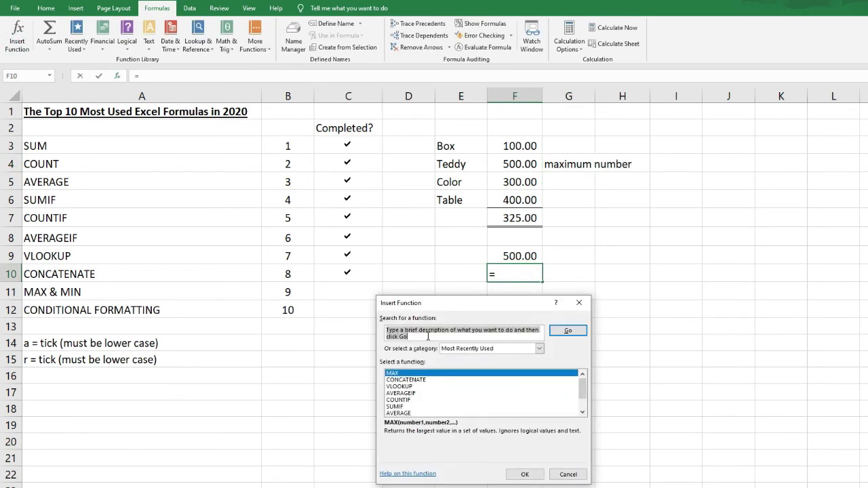
{"action": "type", "text": "min"}
{"action": "left_click", "coordinate": [462, 348]}
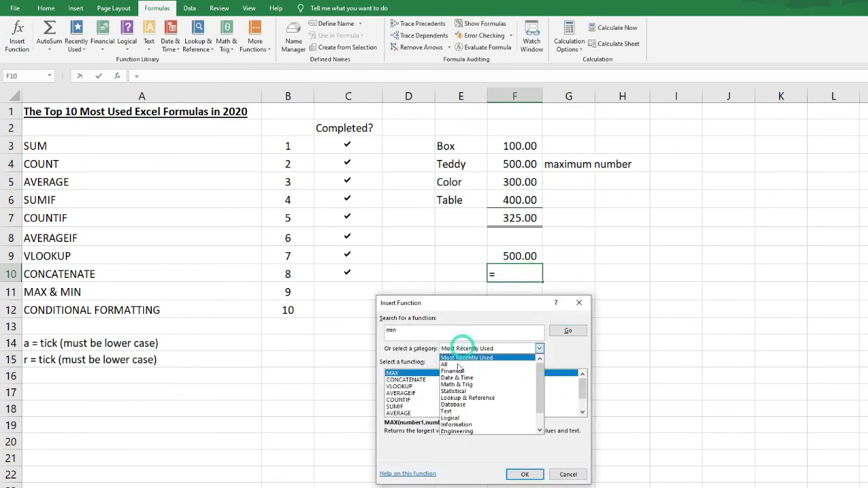
{"action": "left_click", "coordinate": [467, 358]}
{"action": "left_click", "coordinate": [582, 333]}
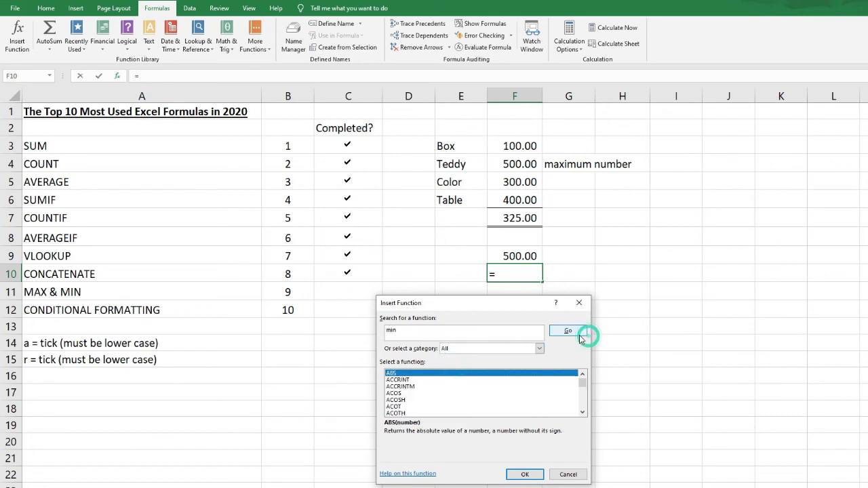
{"action": "left_click", "coordinate": [532, 473]}
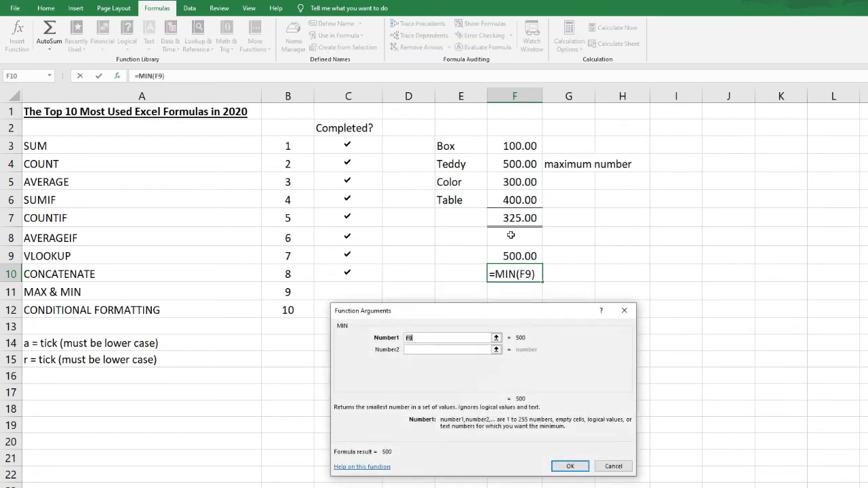
{"action": "left_click_drag", "start_coordinate": [521, 143], "coordinate": [512, 200]}
{"action": "left_click", "coordinate": [569, 465]}
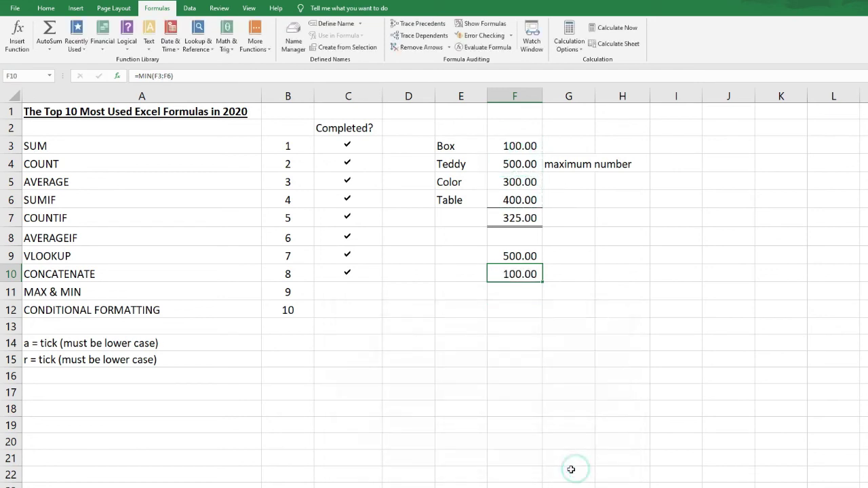
Label the Box amount by entering "minimum number" in cell G3.
{"action": "left_click", "coordinate": [560, 147]}
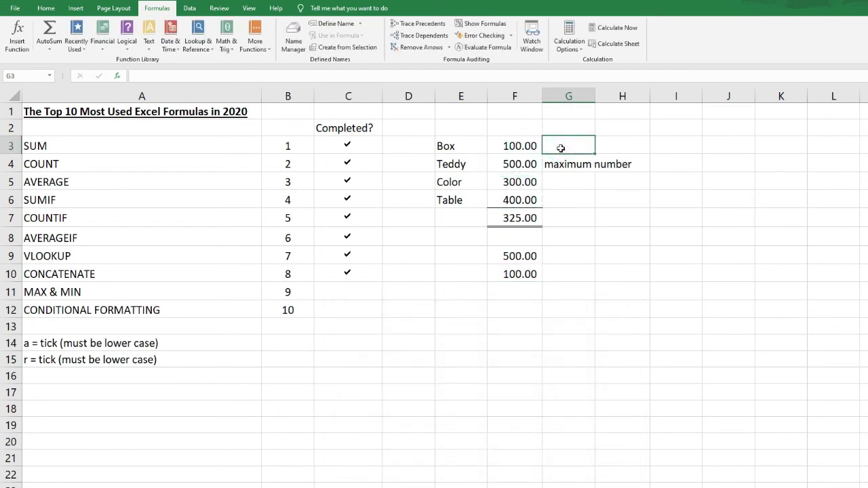
{"action": "type", "text": "minimum n"}
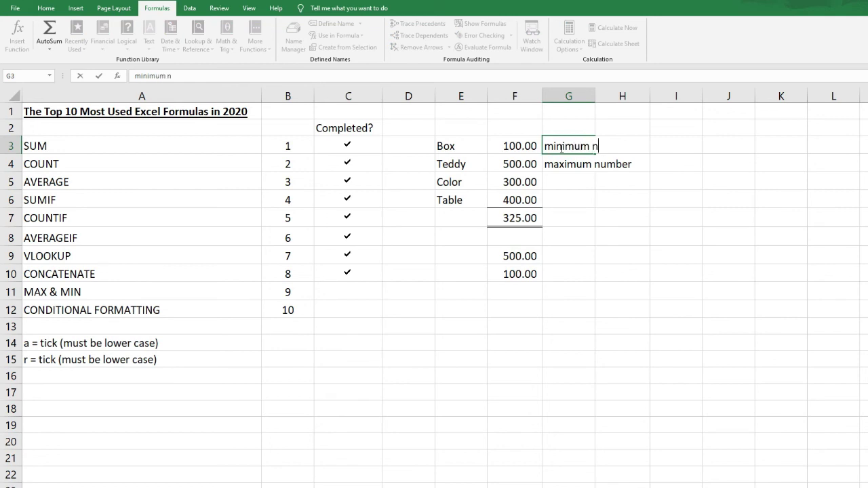
{"action": "type", "text": "umber"}
{"action": "key", "text": "Return"}
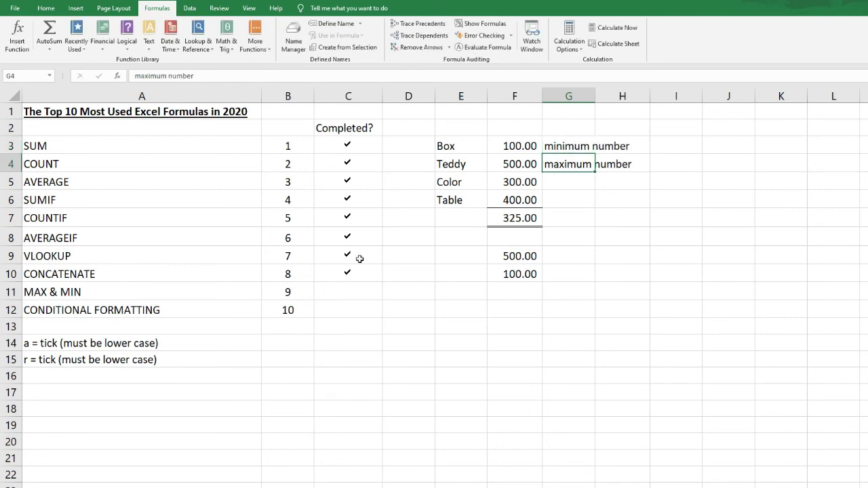
Tick off MAX & MIN in the Completed? column by entering a lower-case a in C11.
{"action": "left_click", "coordinate": [361, 291]}
{"action": "type", "text": "a"}
{"action": "left_click", "coordinate": [438, 329]}
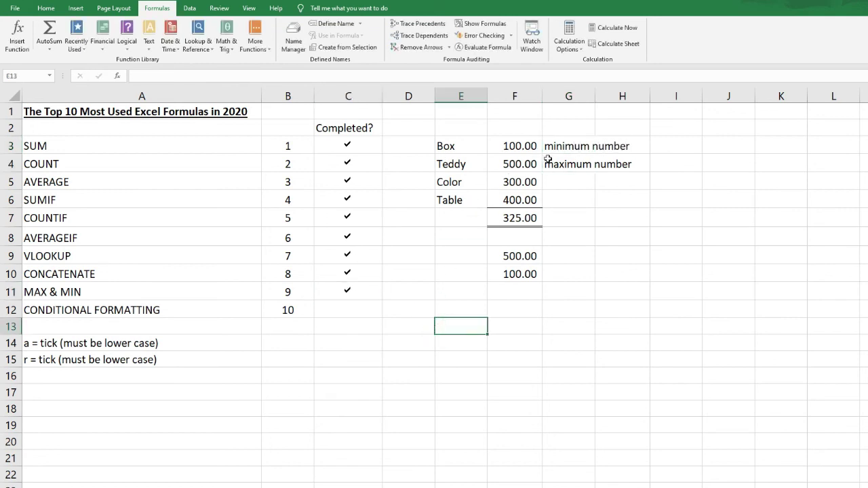
Clear the minimum and maximum labels beside the amounts and the MAX and MIN results below them.
{"action": "left_click_drag", "start_coordinate": [572, 135], "coordinate": [476, 308]}
{"action": "key", "text": "Delete"}
{"action": "key", "text": "Delete"}
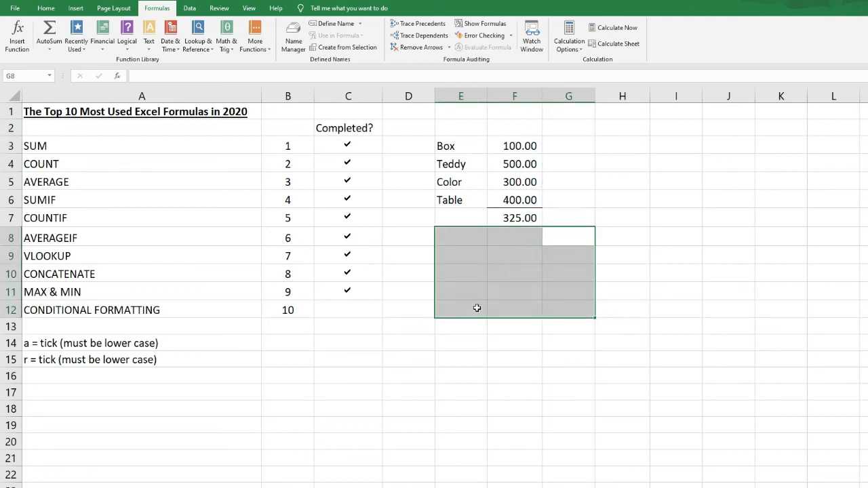
{"action": "left_click", "coordinate": [472, 305]}
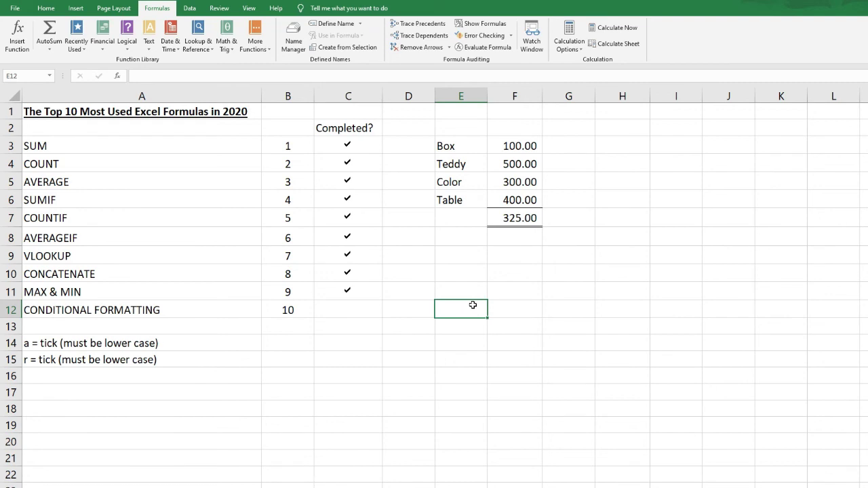
Set up a Text that Contains highlight rule on the item names in E3:E6 for the text "color".
{"action": "left_click_drag", "start_coordinate": [517, 168], "coordinate": [505, 217]}
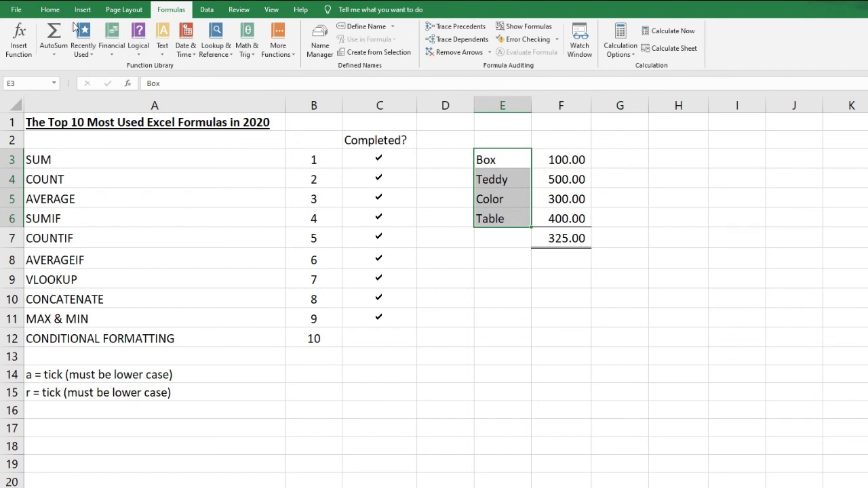
{"action": "left_click", "coordinate": [50, 9]}
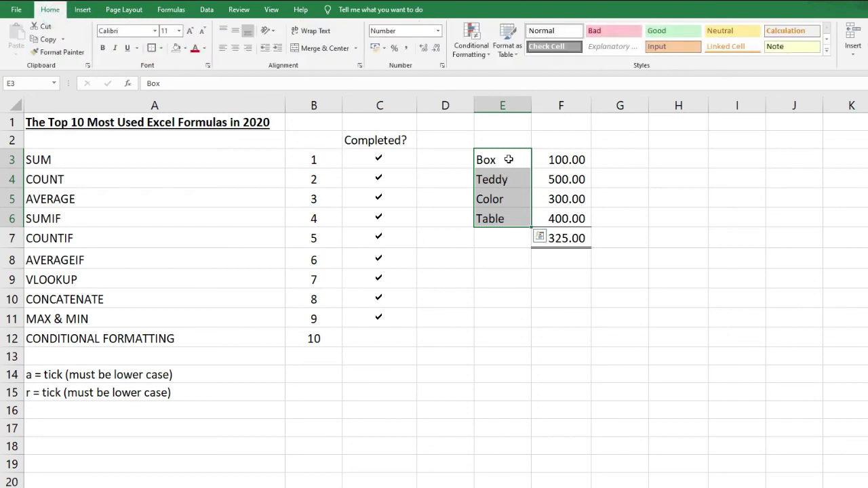
{"action": "left_click", "coordinate": [477, 56]}
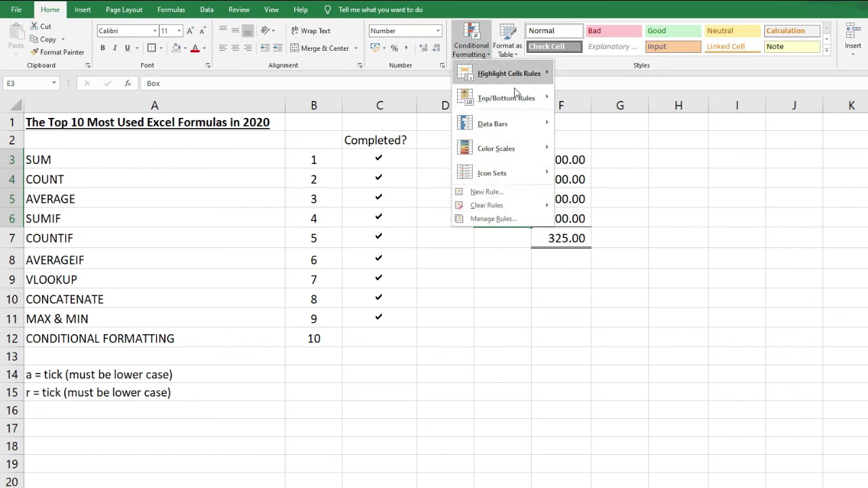
{"action": "mouse_move", "coordinate": [519, 79]}
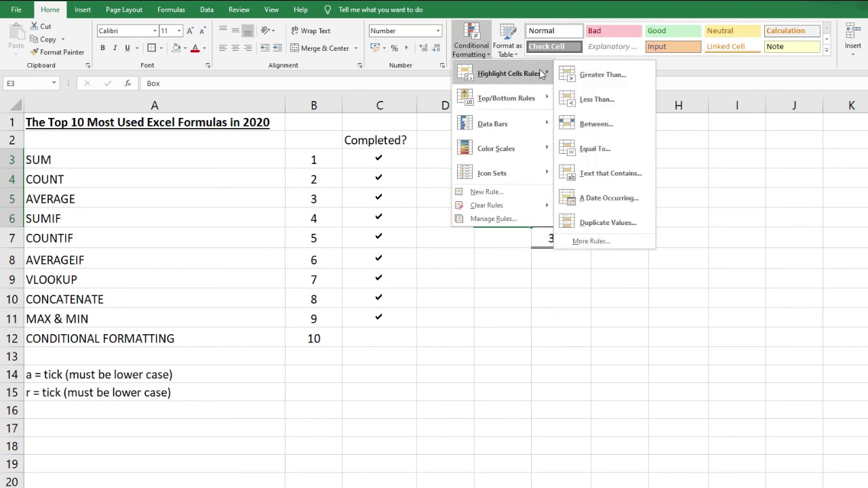
{"action": "left_click", "coordinate": [610, 174]}
{"action": "key", "text": "BackSpace"}
{"action": "type", "text": "c"}
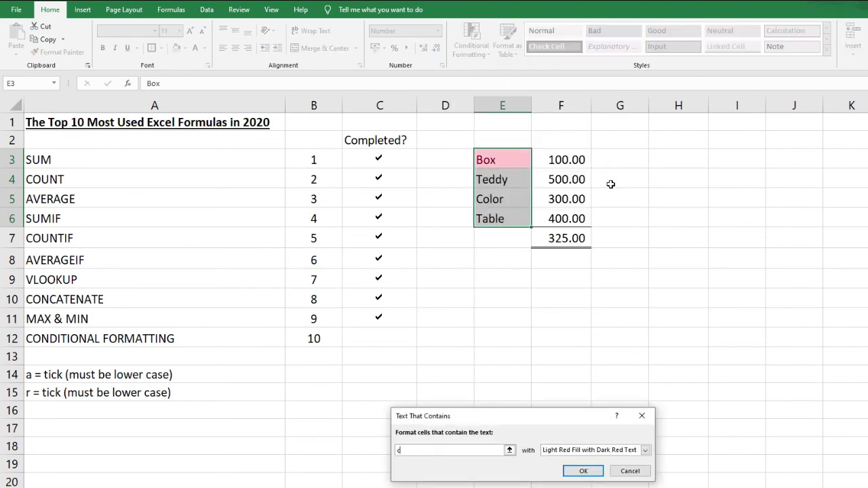
{"action": "type", "text": "olor"}
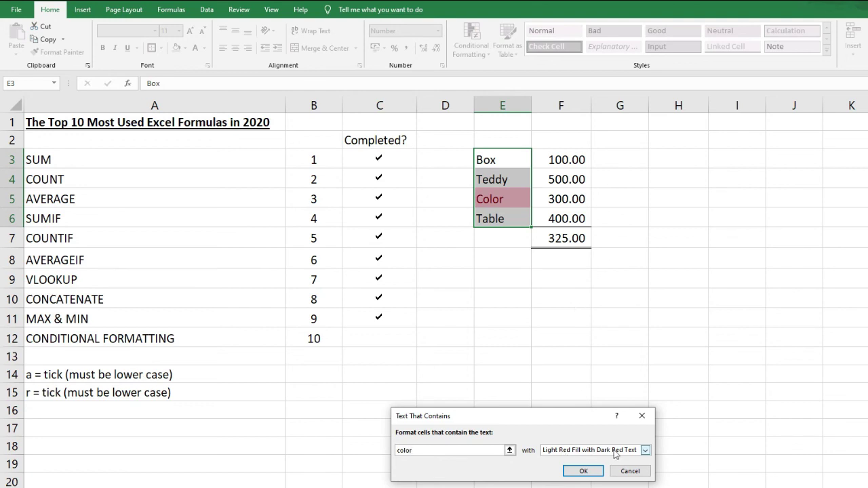
Give the rule's matching cells Yellow Fill with Dark Yellow Text and apply it.
{"action": "left_click", "coordinate": [644, 451]}
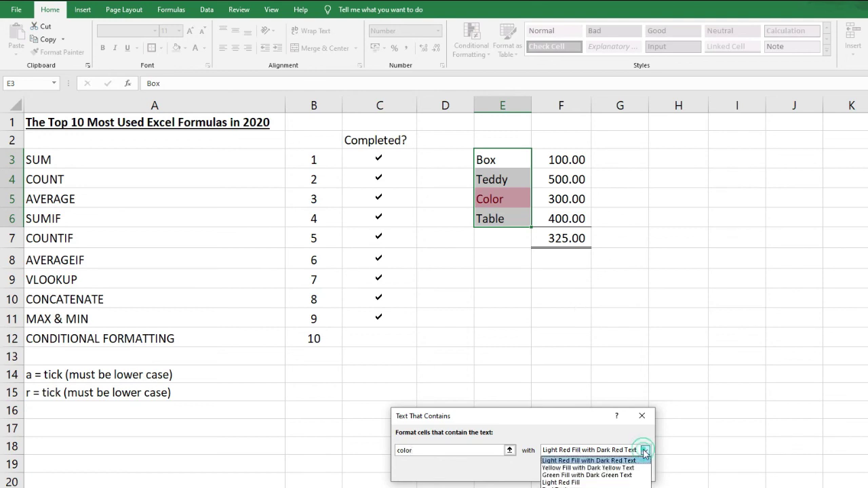
{"action": "left_click", "coordinate": [610, 467]}
{"action": "left_click", "coordinate": [625, 453]}
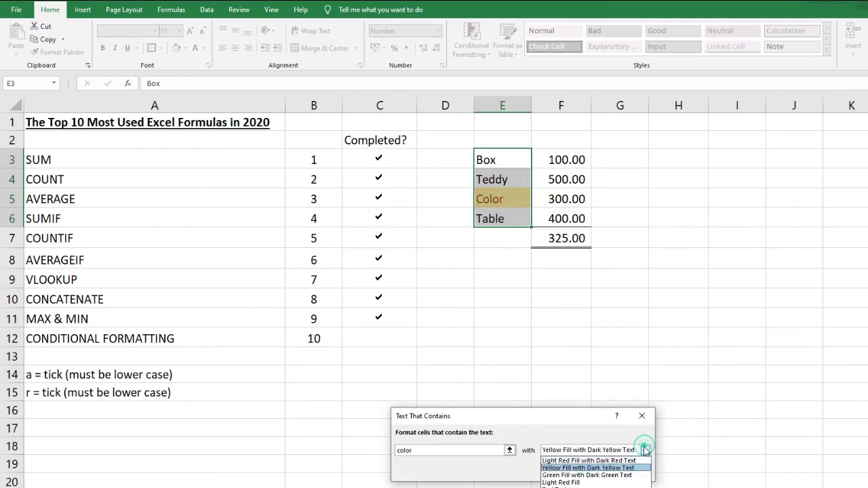
{"action": "left_click", "coordinate": [590, 474]}
{"action": "left_click", "coordinate": [644, 451]}
{"action": "left_click", "coordinate": [587, 468]}
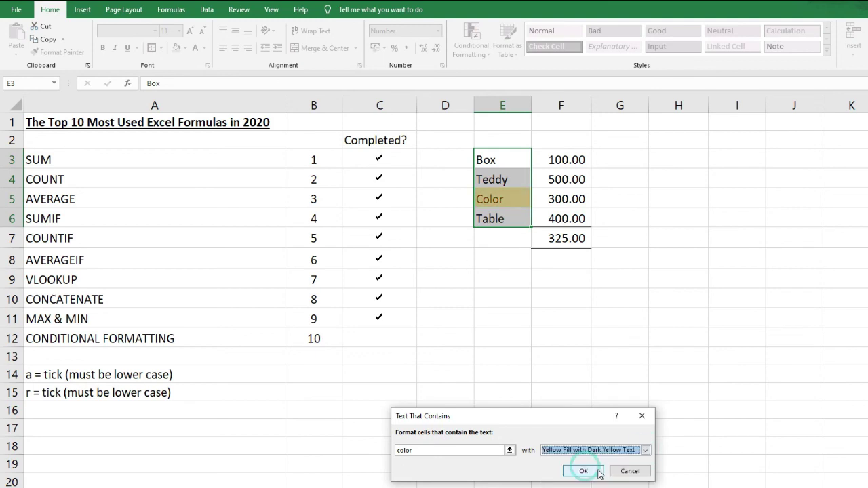
{"action": "left_click", "coordinate": [584, 471]}
{"action": "left_click", "coordinate": [565, 355]}
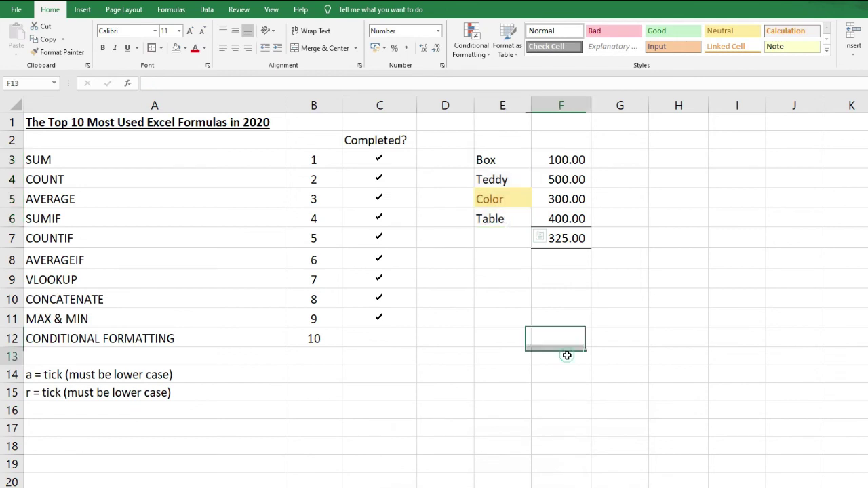
Highlight values greater than 400 in column F with Light Red Fill with Dark Red Text.
{"action": "left_click", "coordinate": [565, 105]}
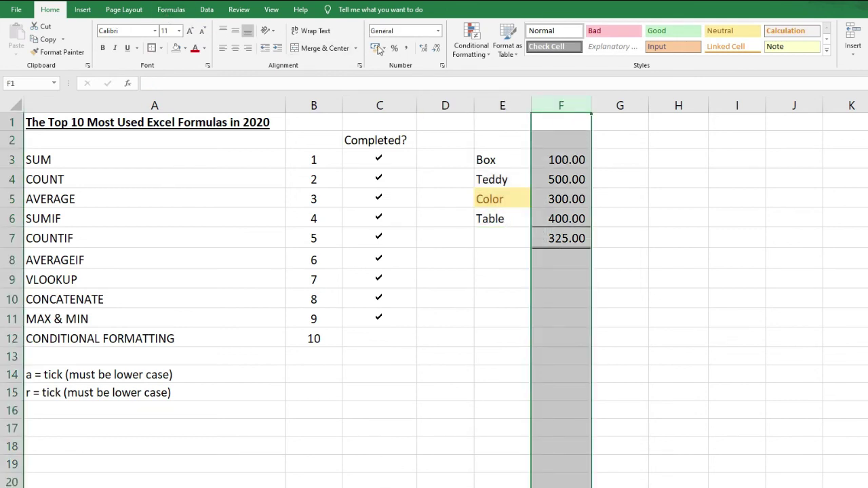
{"action": "left_click", "coordinate": [471, 42]}
{"action": "mouse_move", "coordinate": [528, 79]}
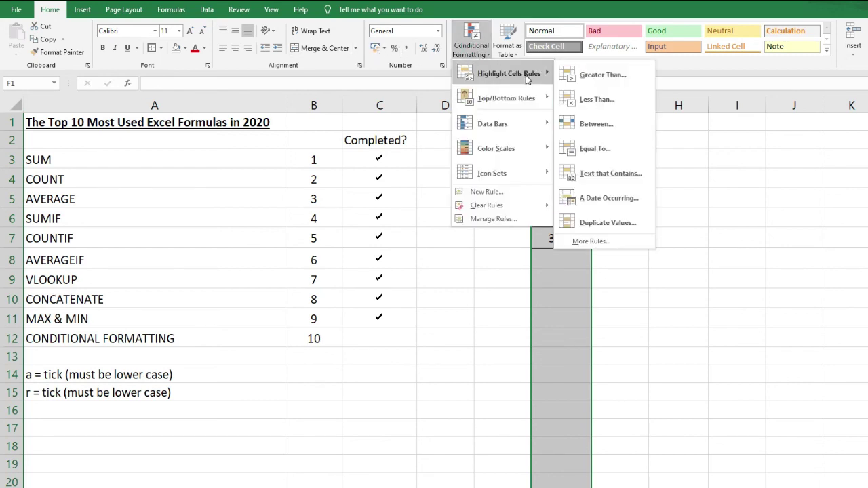
{"action": "left_click", "coordinate": [597, 76]}
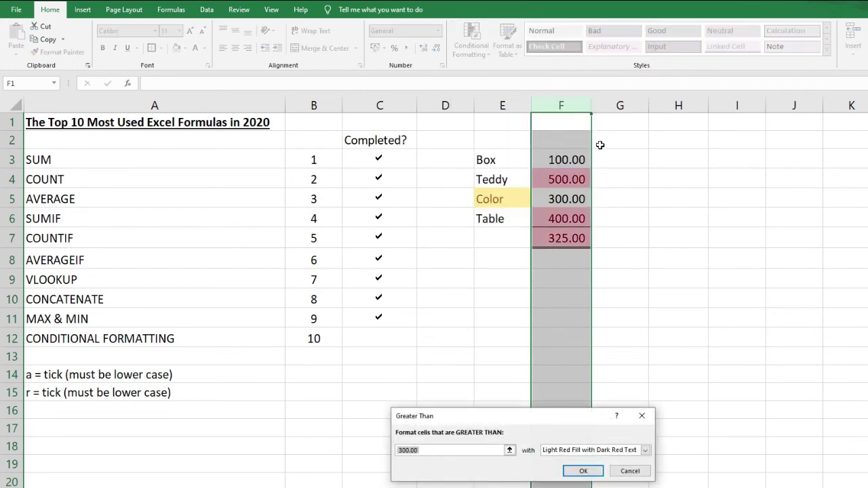
{"action": "type", "text": "500"}
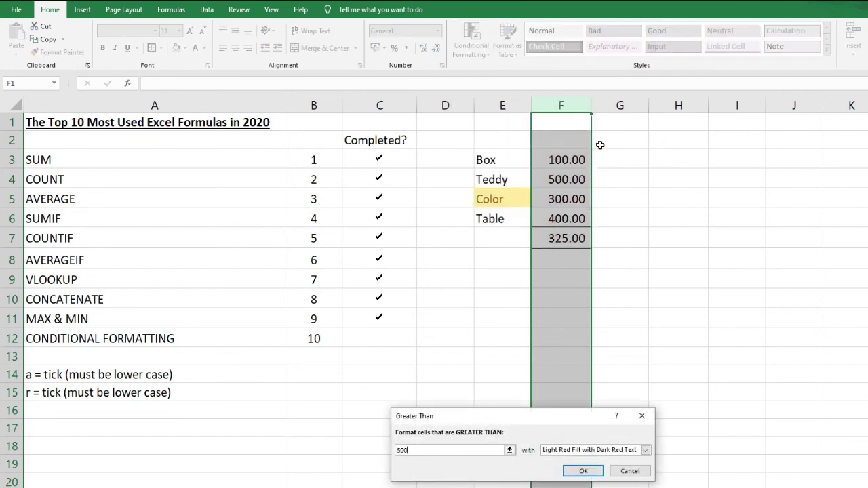
{"action": "key", "text": "BackSpace"}
{"action": "key", "text": "BackSpace"}
{"action": "key", "text": "BackSpace"}
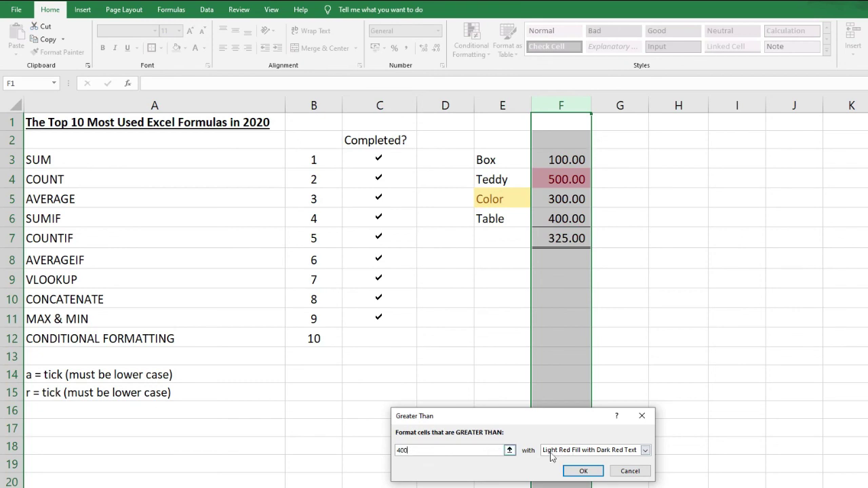
{"action": "left_click", "coordinate": [581, 471]}
{"action": "left_click", "coordinate": [510, 347]}
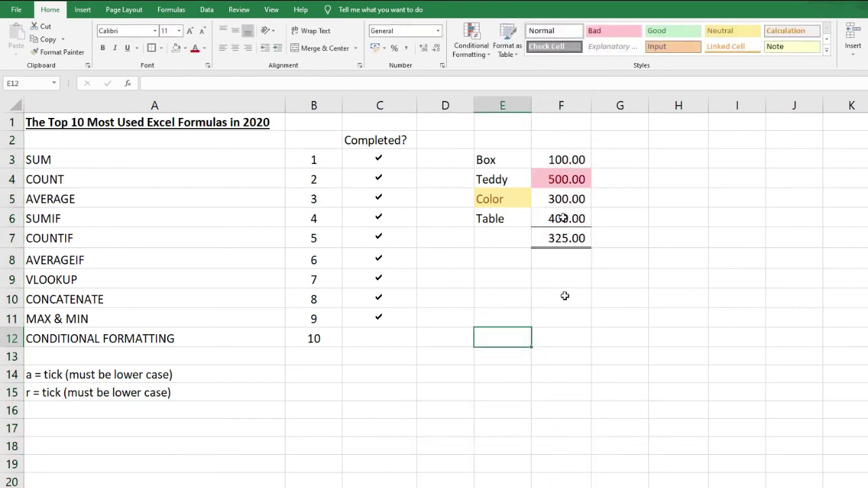
Clear the conditional formatting rules from columns E and F.
{"action": "left_click_drag", "start_coordinate": [505, 105], "coordinate": [565, 105]}
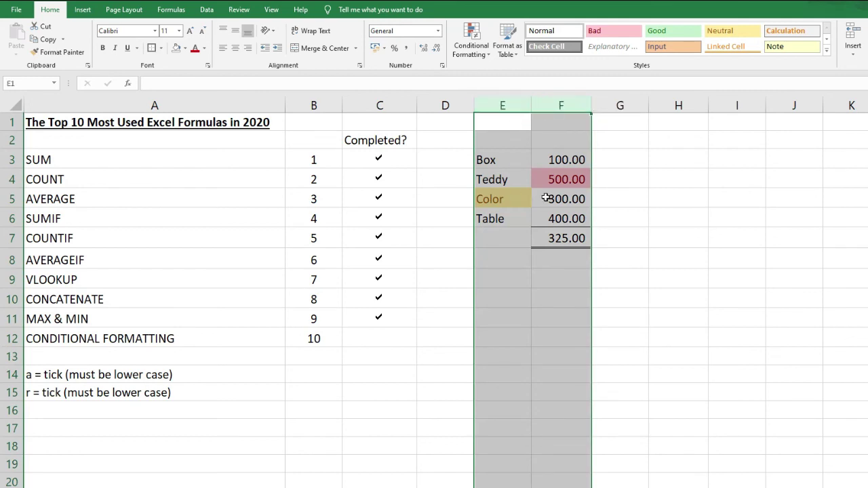
{"action": "left_click", "coordinate": [478, 59]}
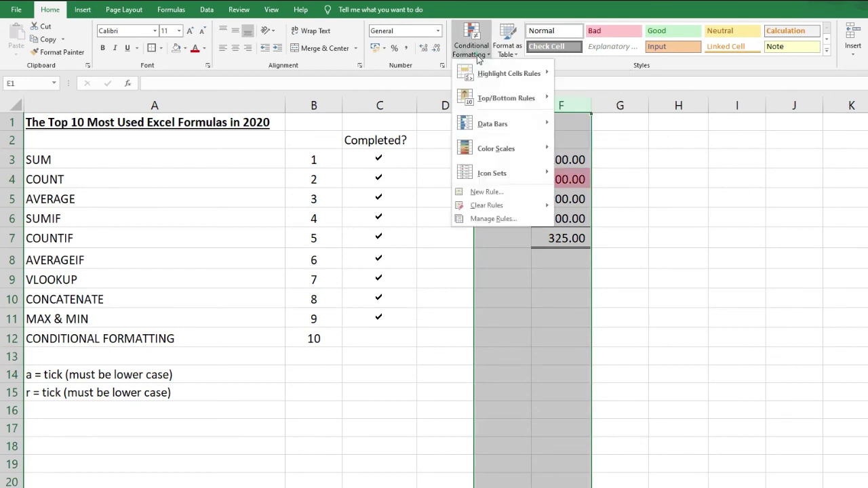
{"action": "mouse_move", "coordinate": [490, 210]}
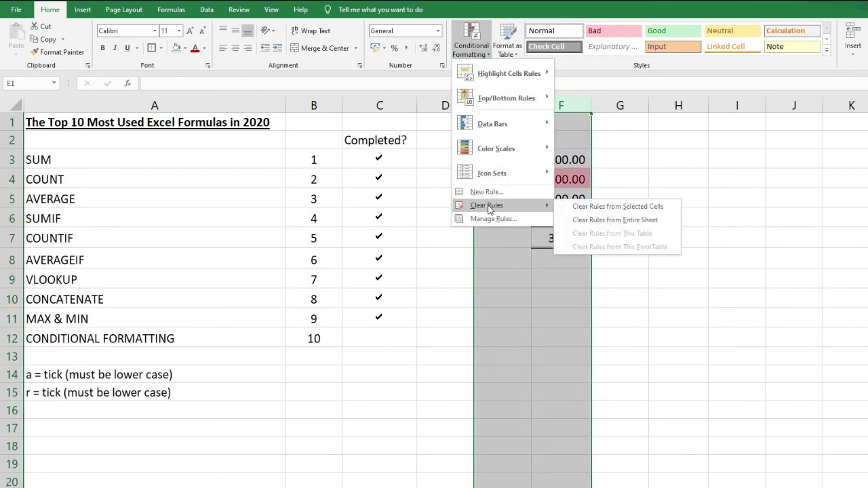
{"action": "left_click", "coordinate": [594, 206]}
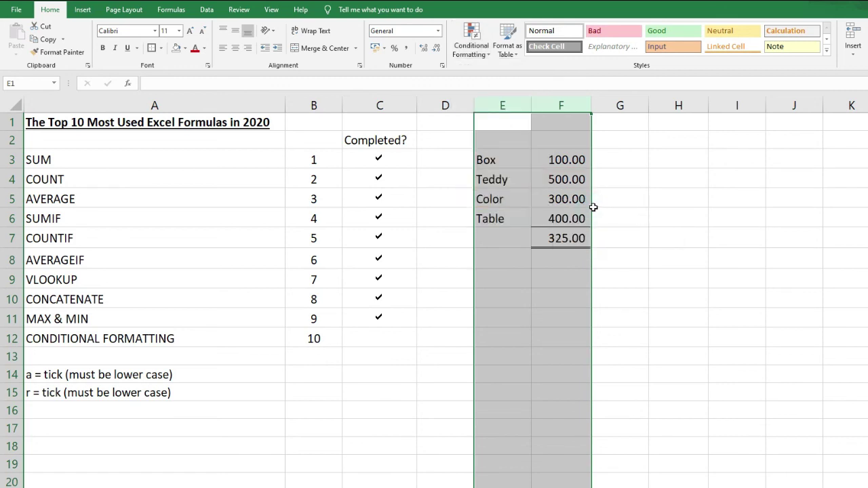
{"action": "left_click", "coordinate": [452, 262]}
Tick off CONDITIONAL FORMATTING in the Completed? column by entering a lower-case a in C12.
{"action": "left_click", "coordinate": [397, 337]}
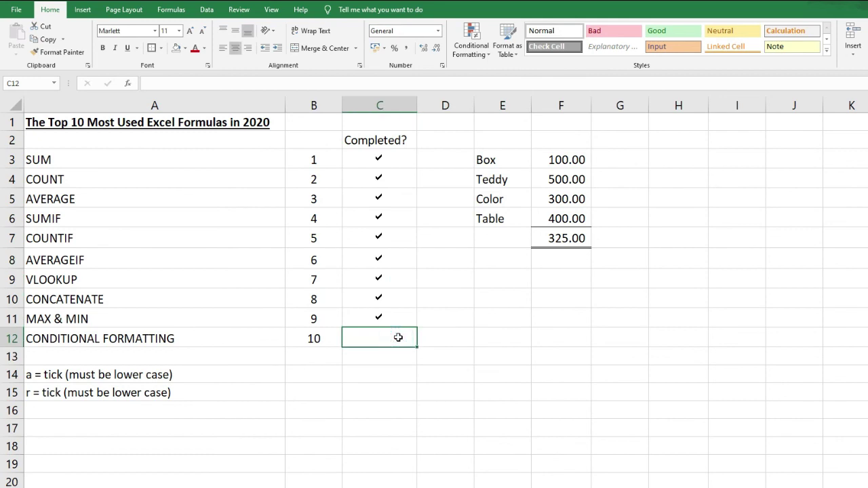
{"action": "type", "text": "a"}
{"action": "left_click", "coordinate": [440, 372]}
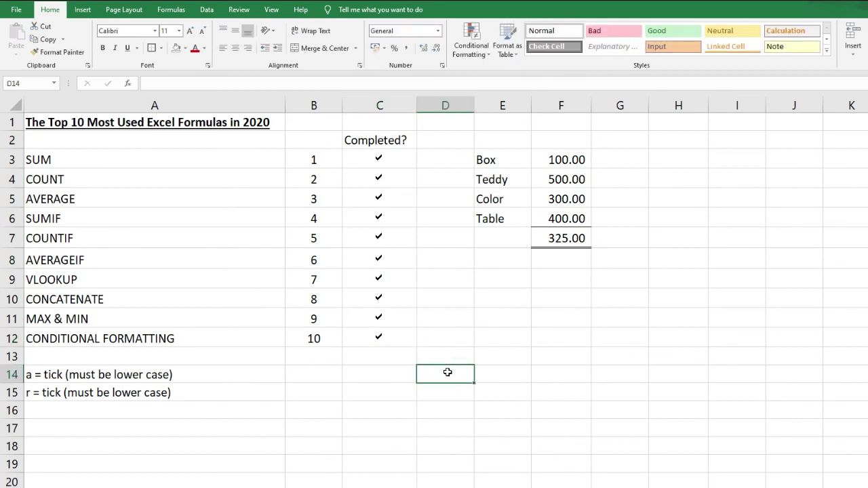